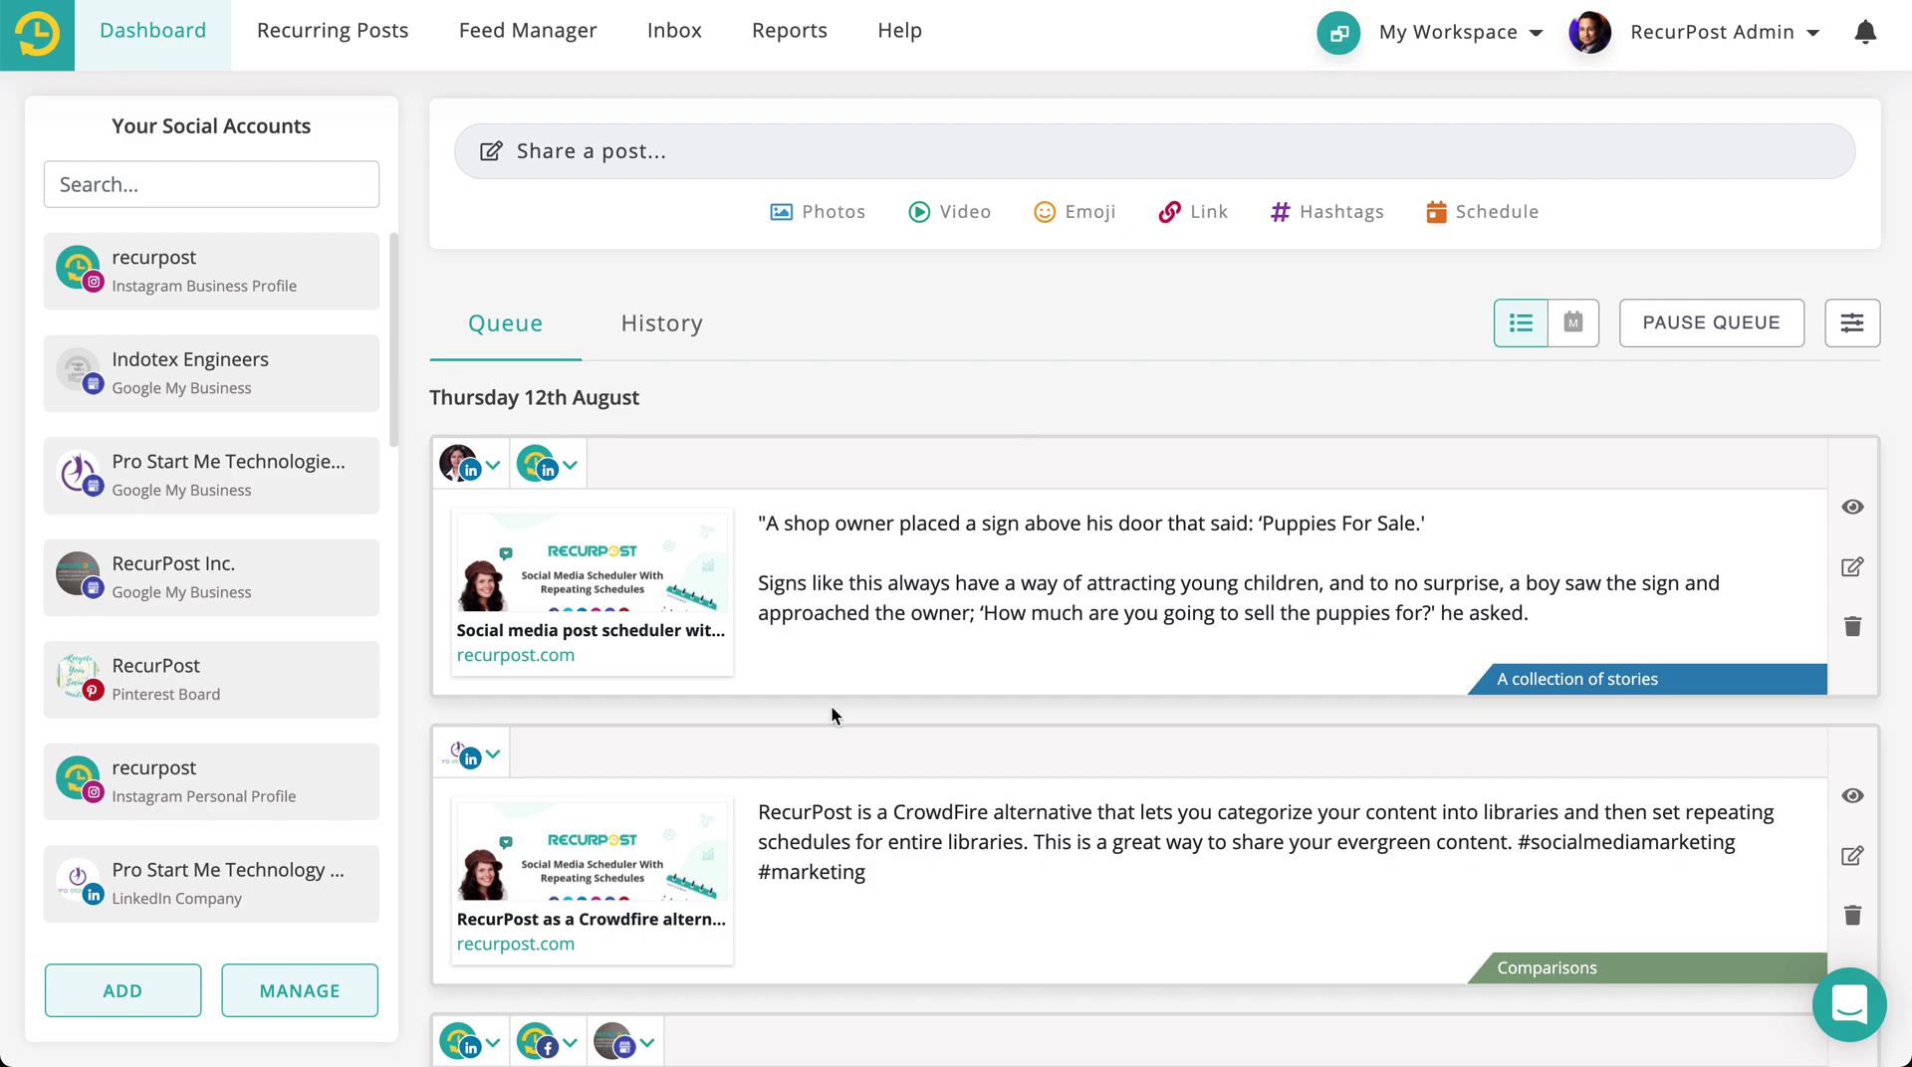
Start adding a Facebook page as a social account, continuing with the previously linked Facebook profile and its settings.
{"action": "left_click", "coordinate": [118, 1004]}
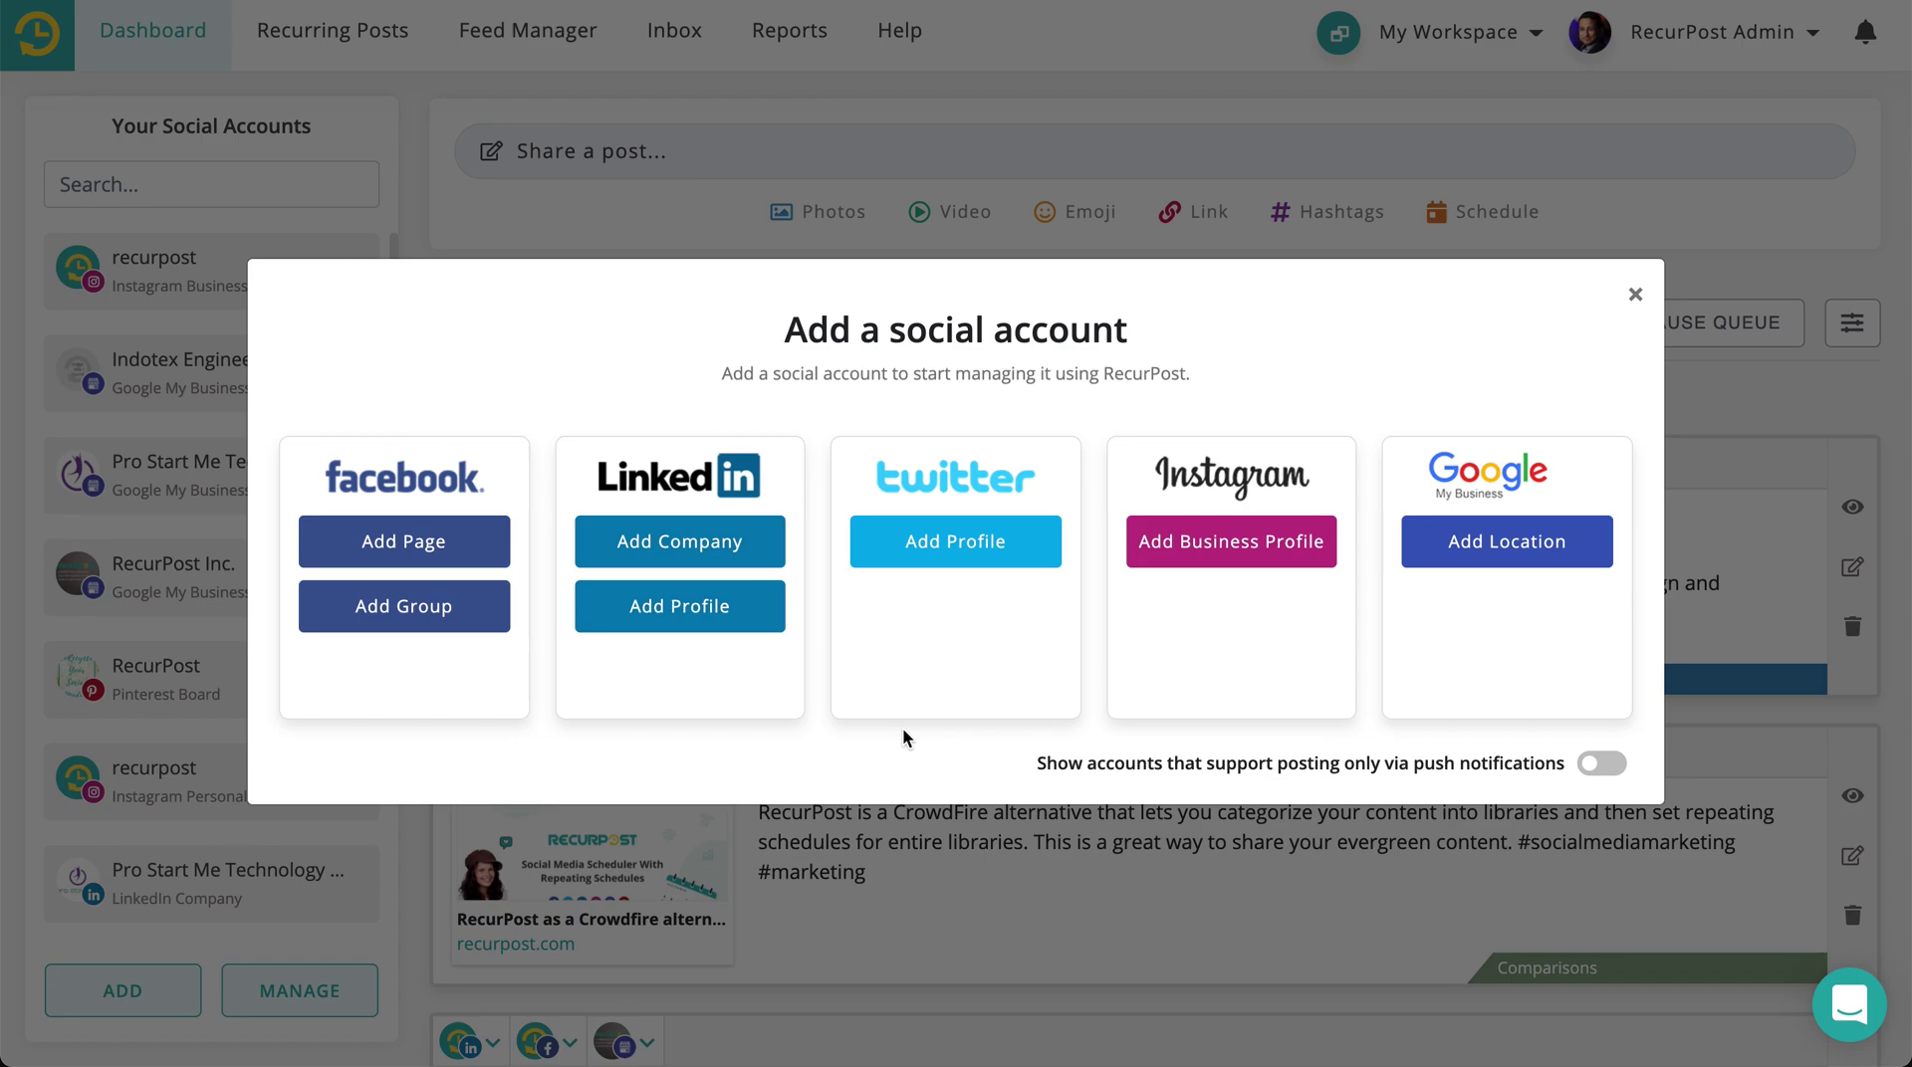
{"action": "left_click", "coordinate": [1635, 296]}
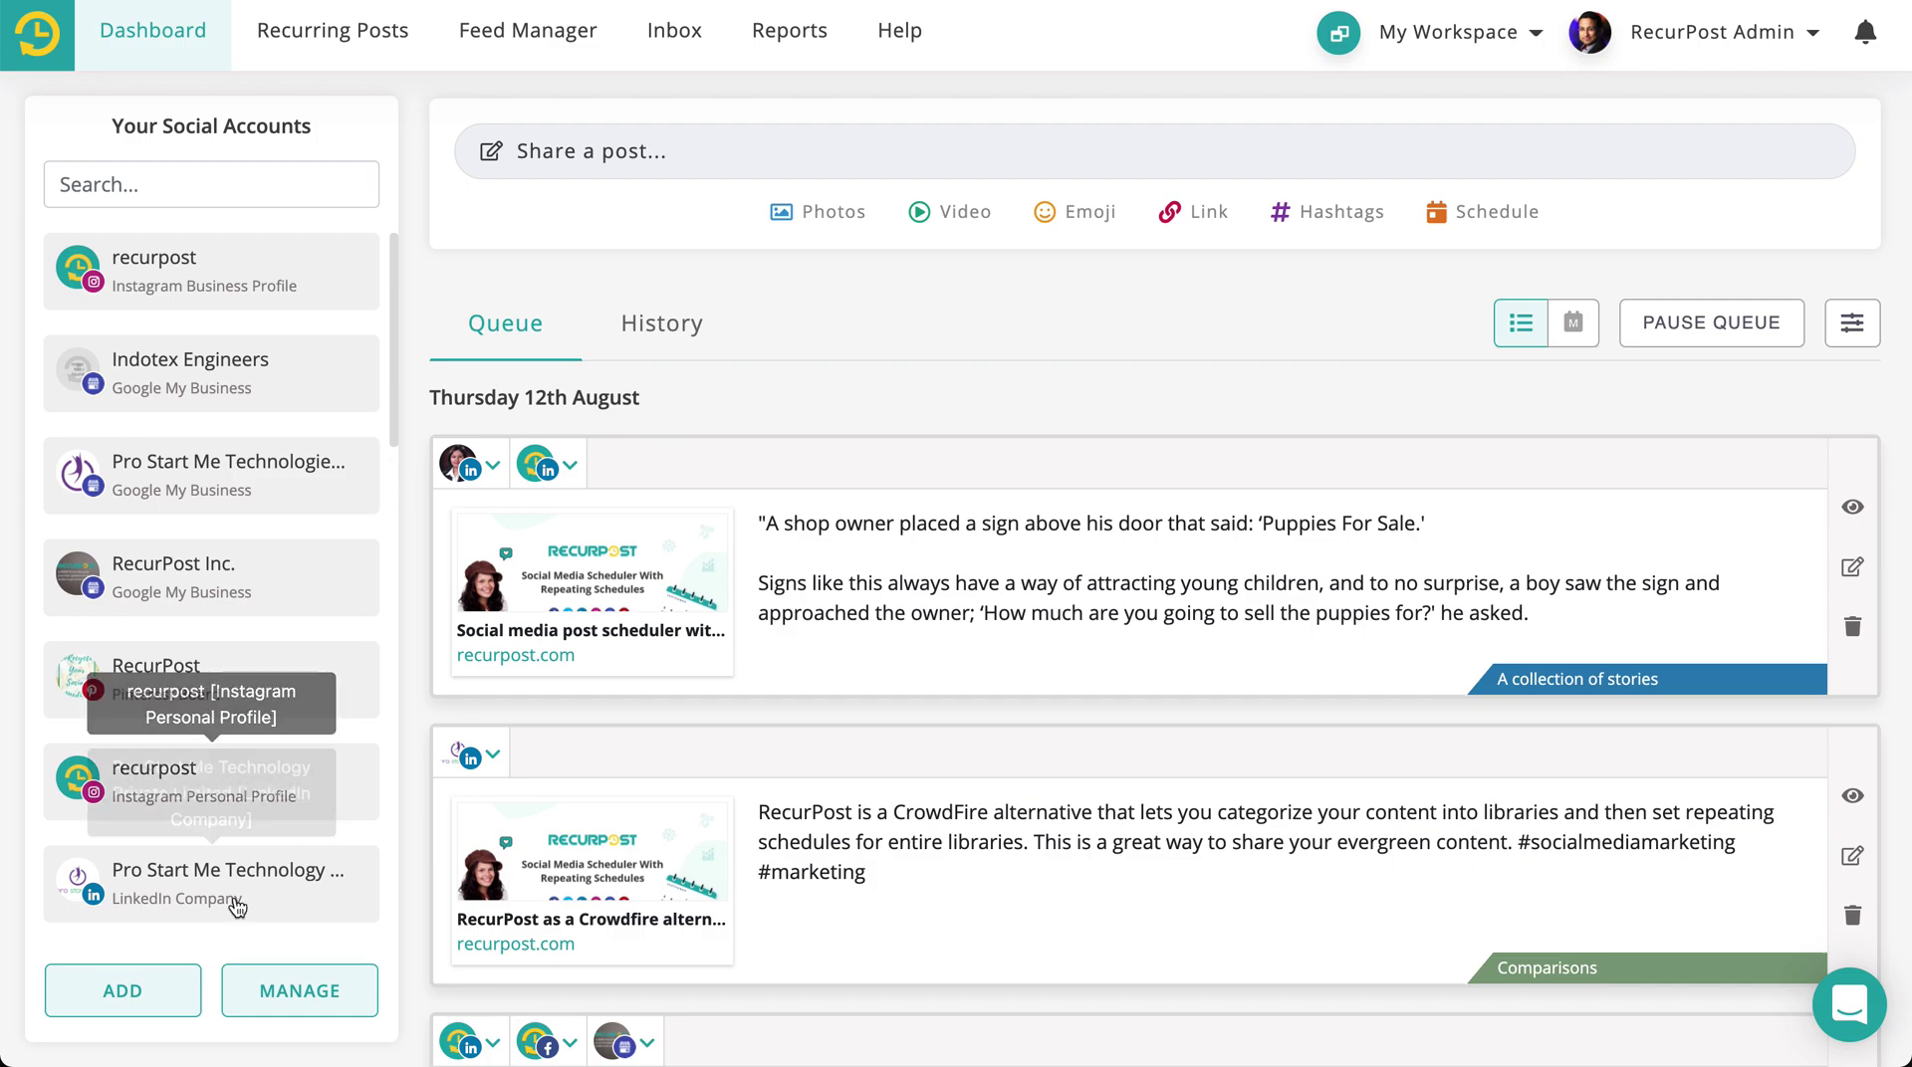
{"action": "left_click", "coordinate": [143, 984]}
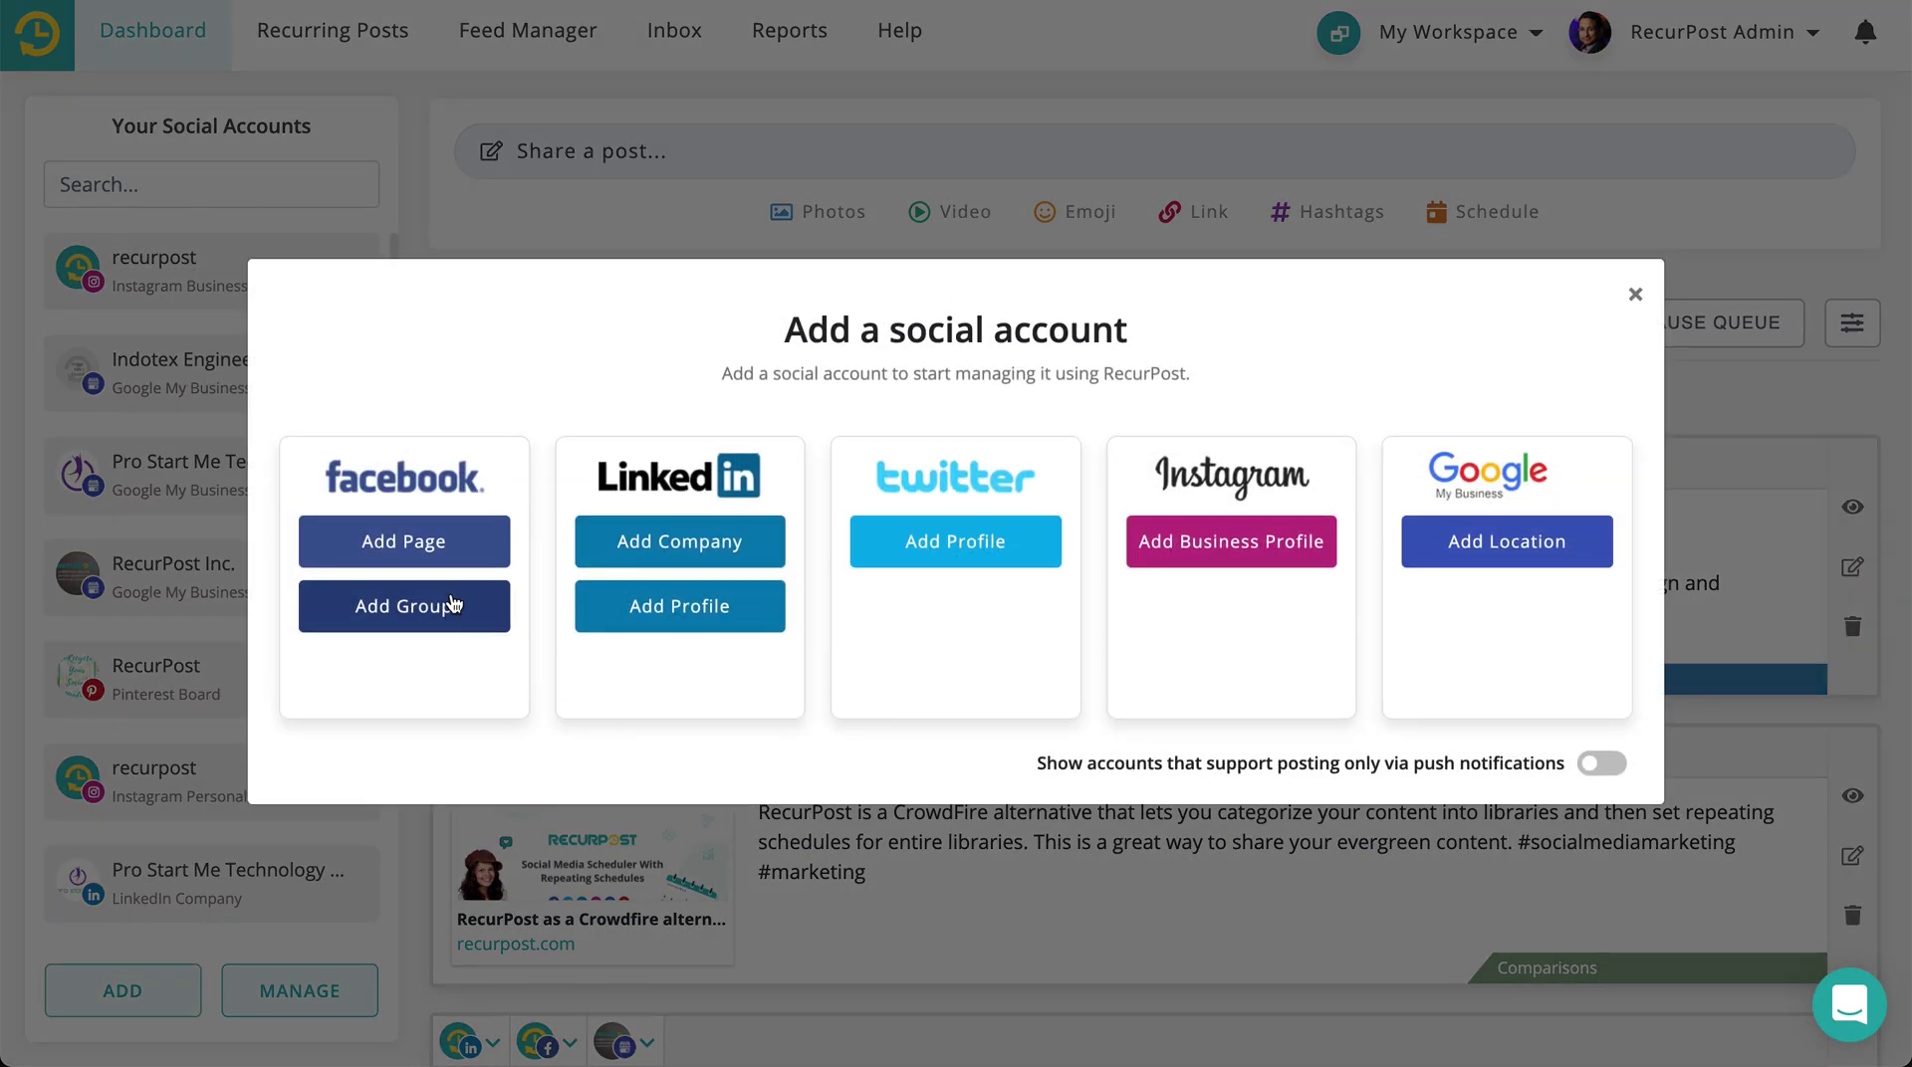
{"action": "left_click", "coordinate": [453, 543]}
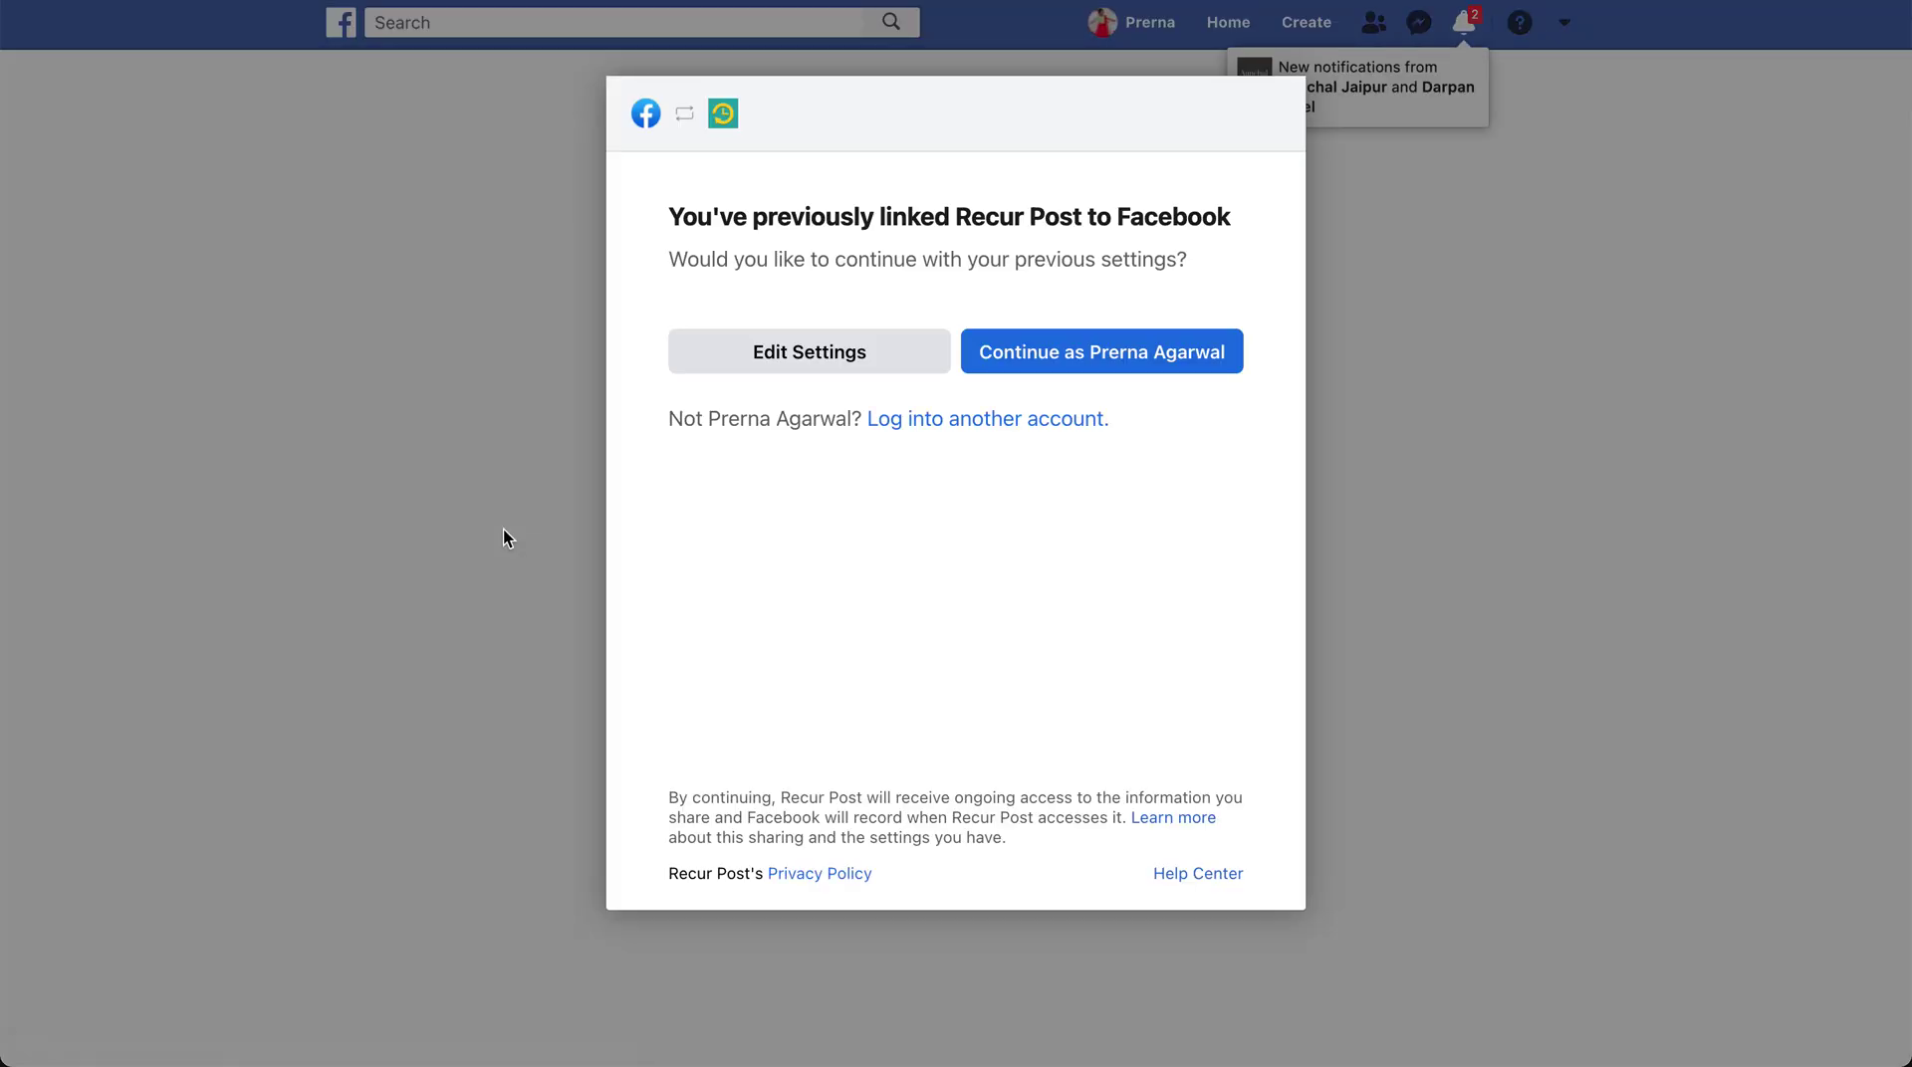
{"action": "left_click", "coordinate": [1094, 363]}
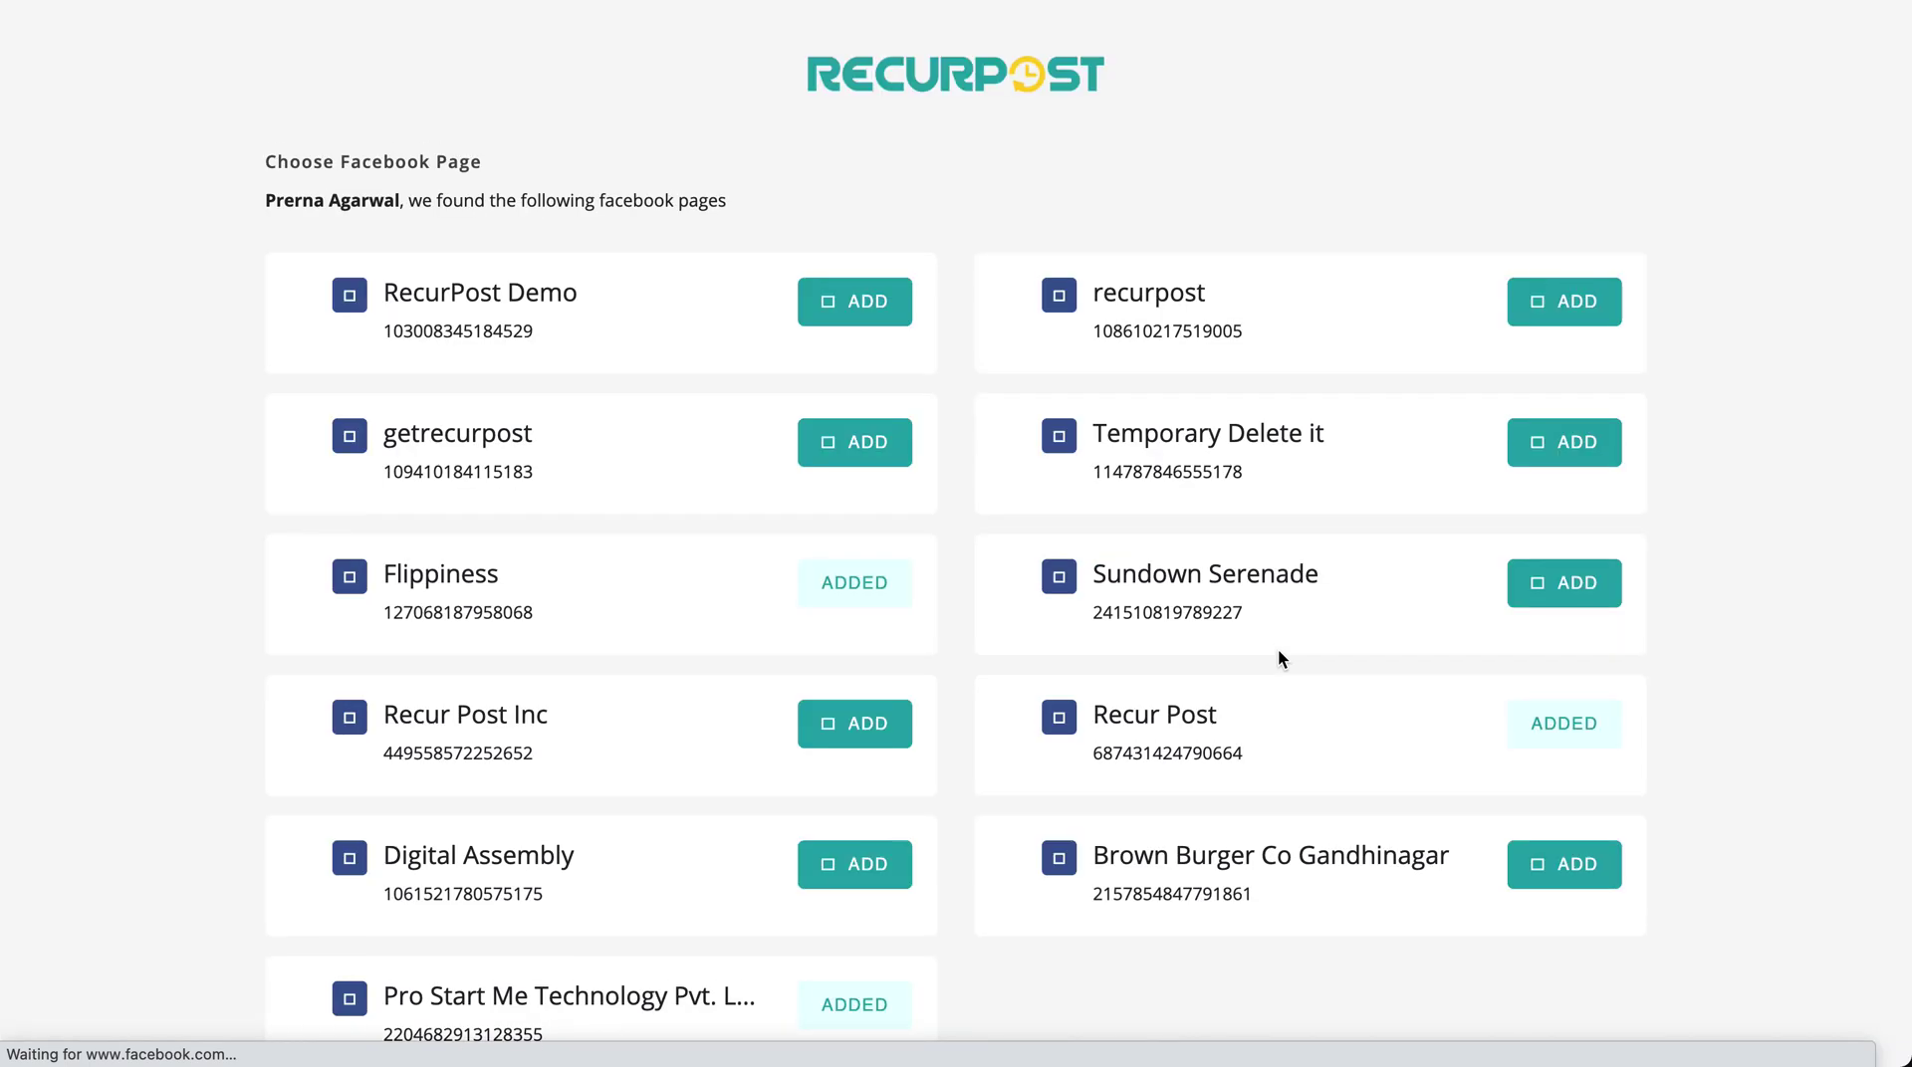
Add the Facebook page "Temporary Delete it" from the list of found pages and return to the dashboard.
{"action": "scroll", "coordinate": [1202, 705], "scroll_direction": "down", "scroll_amount": 3}
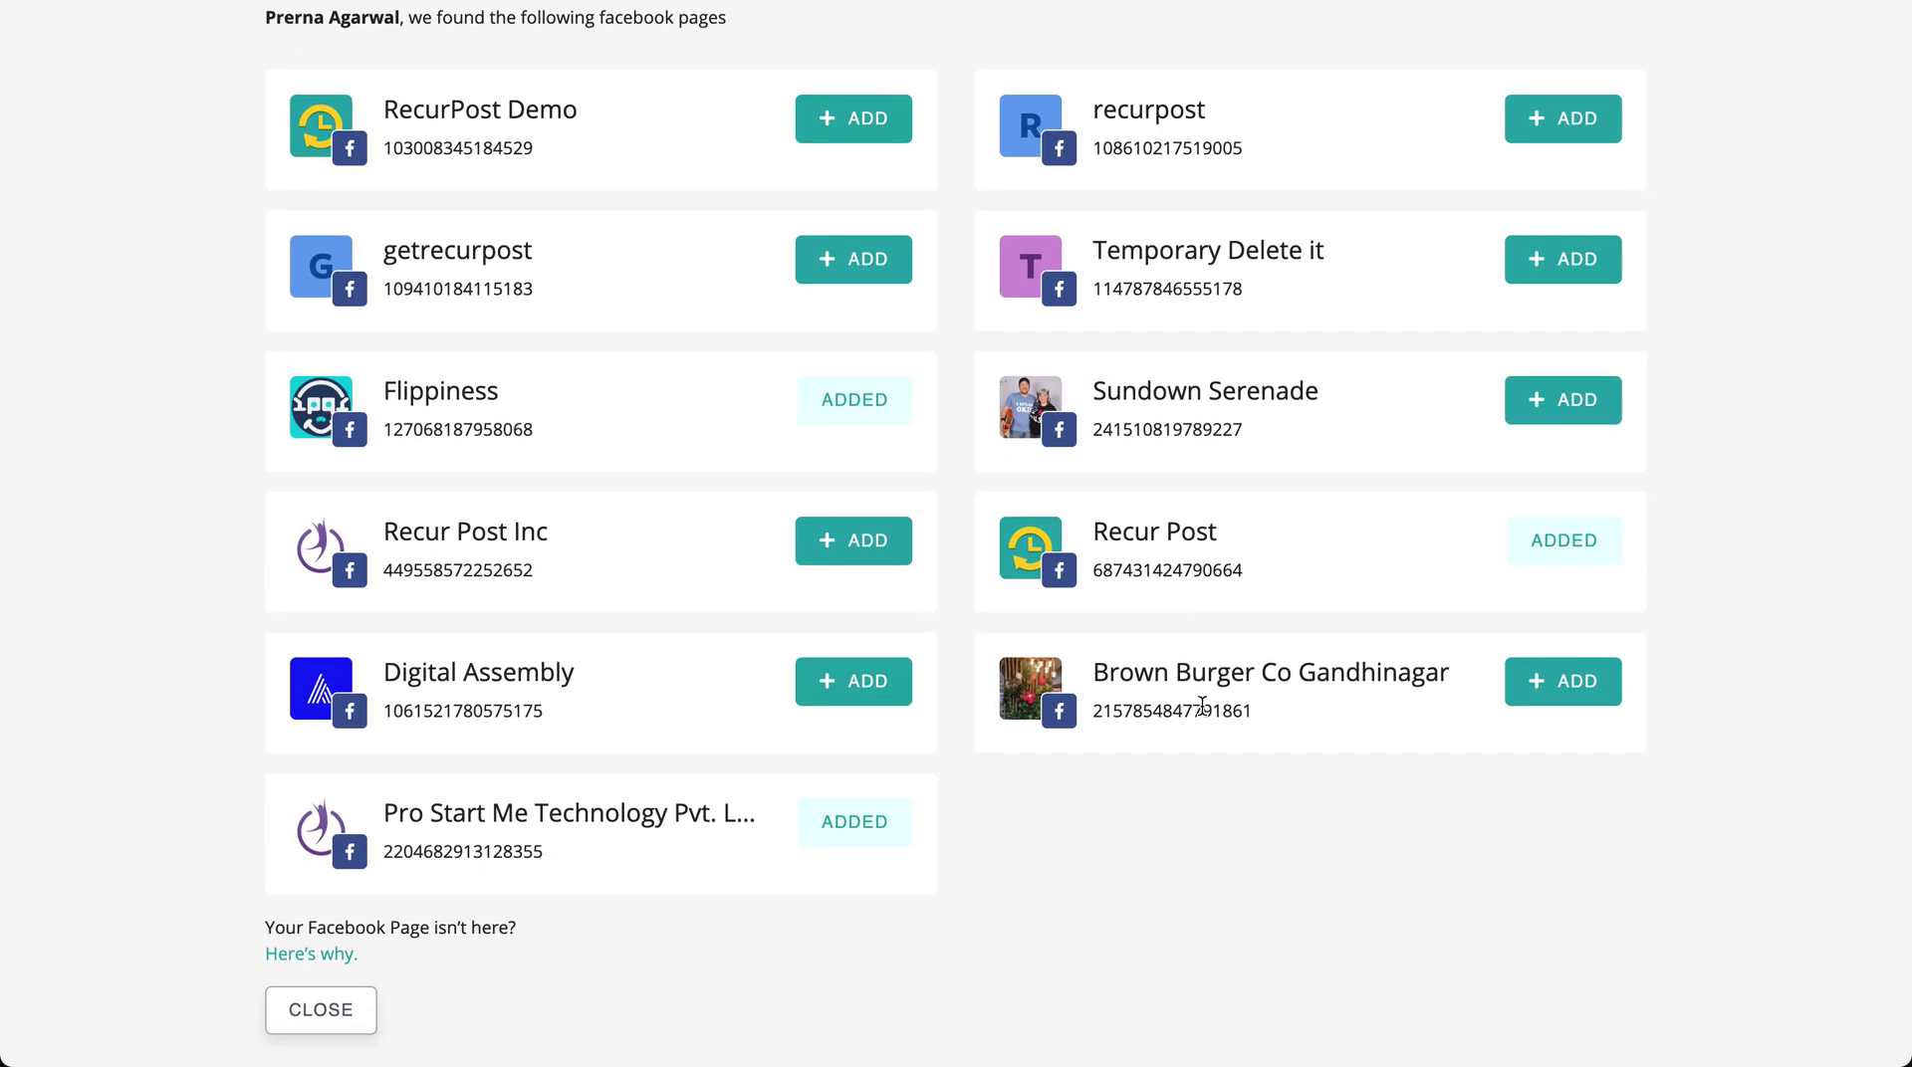
{"action": "scroll", "coordinate": [1202, 705], "scroll_direction": "up", "scroll_amount": 3}
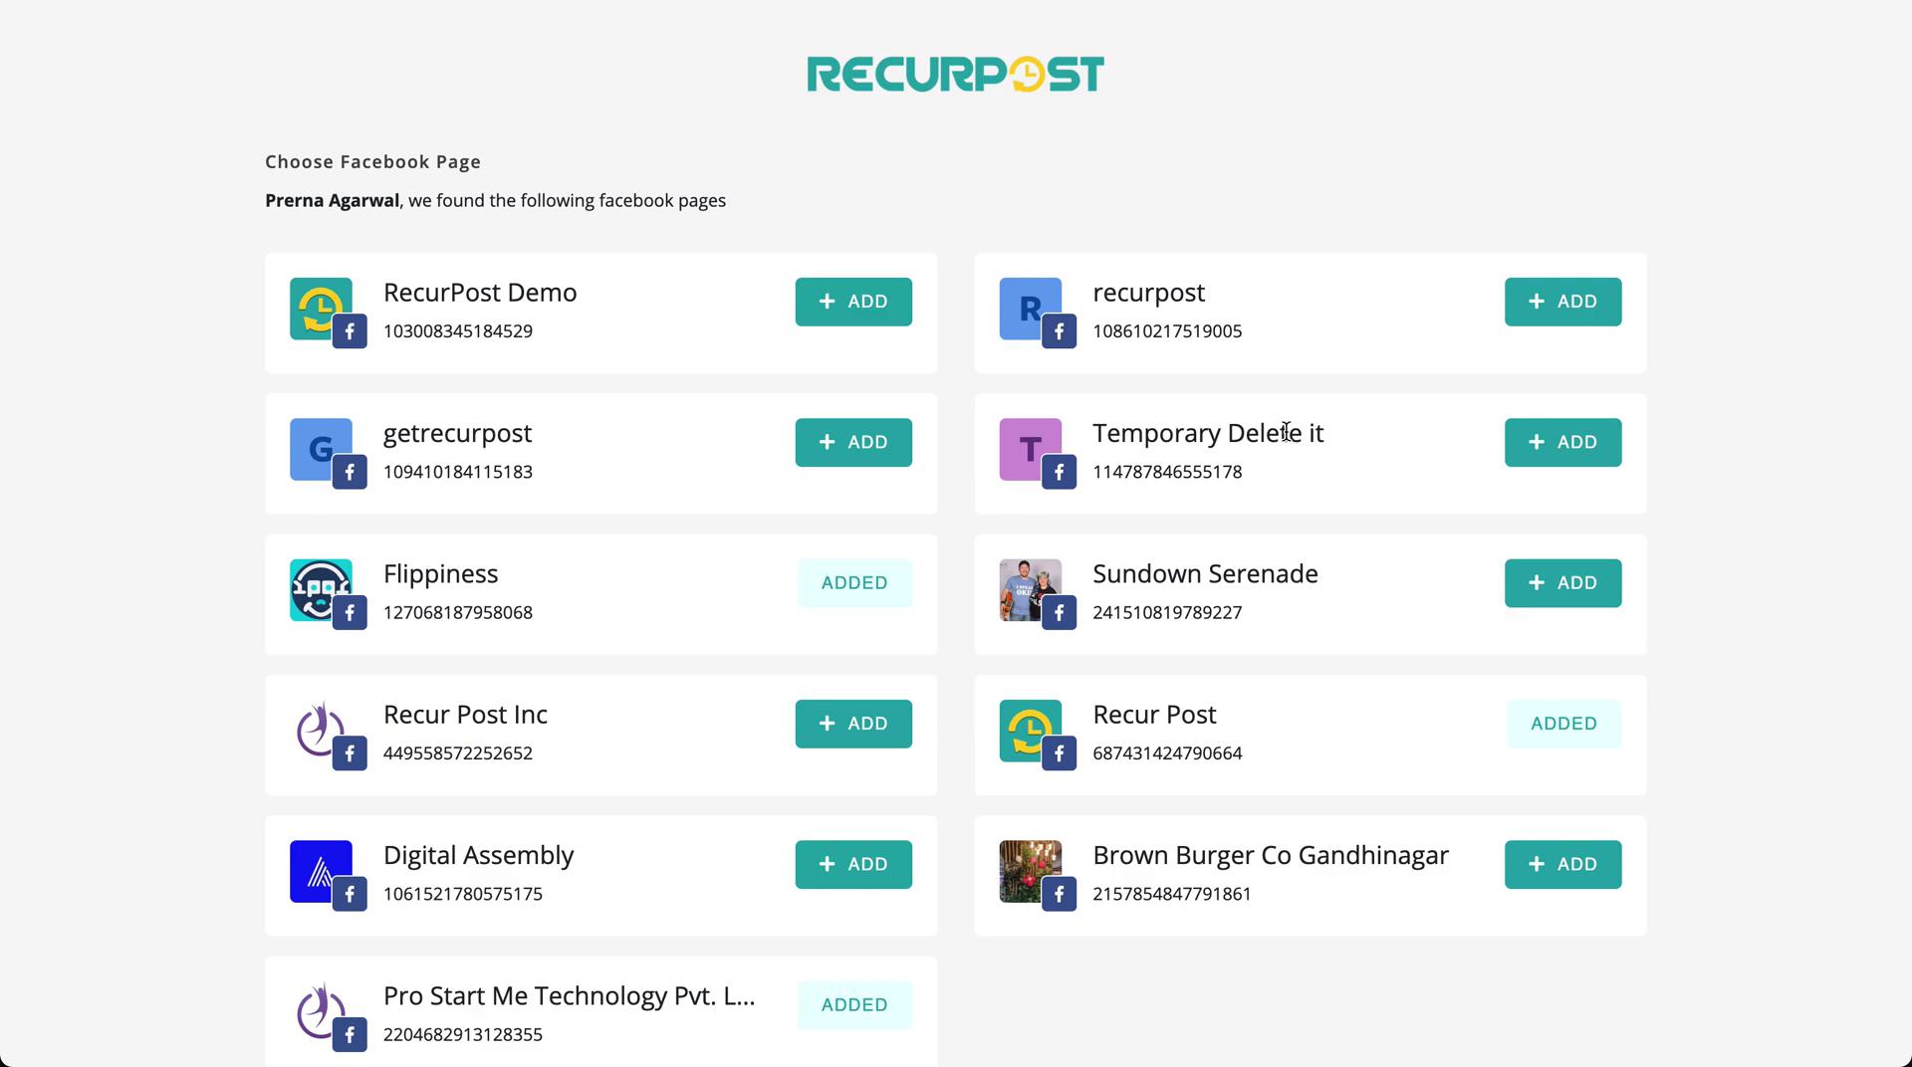
{"action": "left_click", "coordinate": [1560, 444]}
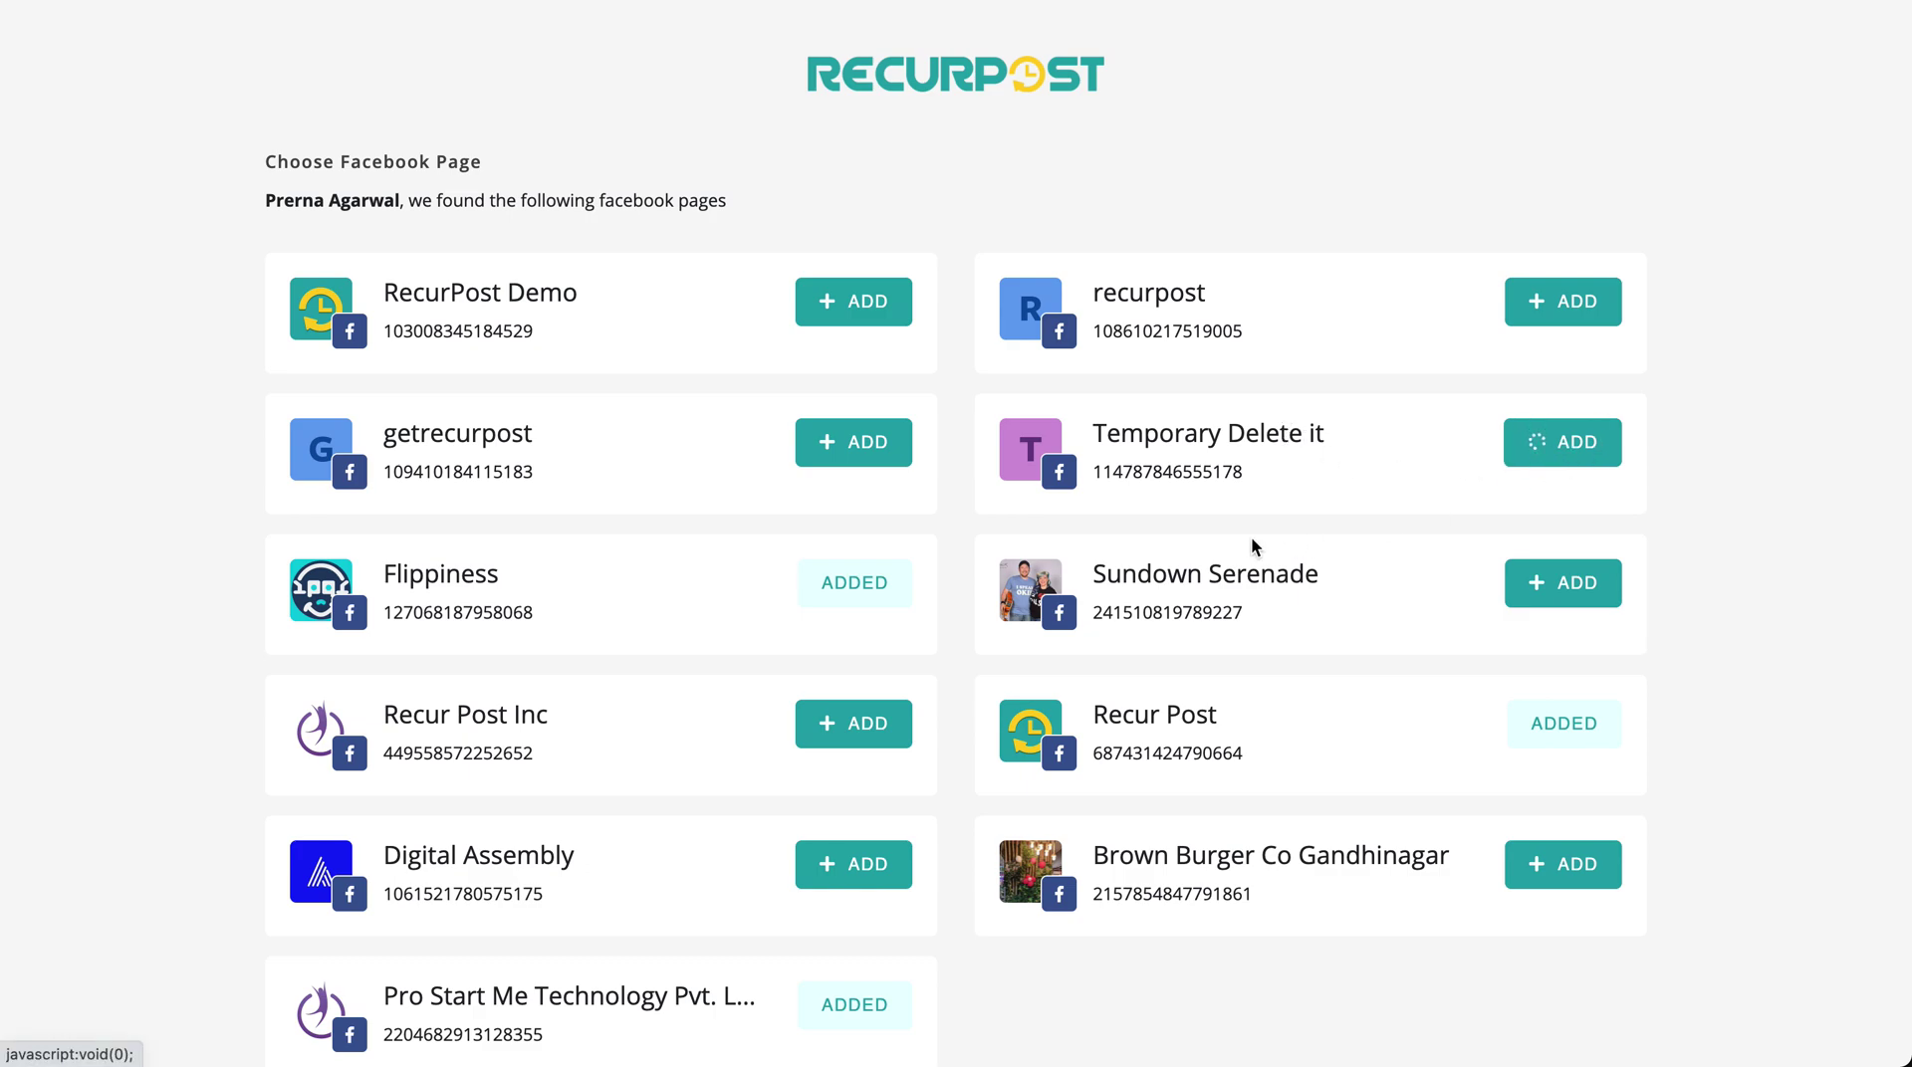
{"action": "scroll", "coordinate": [1253, 547], "scroll_direction": "down", "scroll_amount": 3}
{"action": "left_click", "coordinate": [339, 1014]}
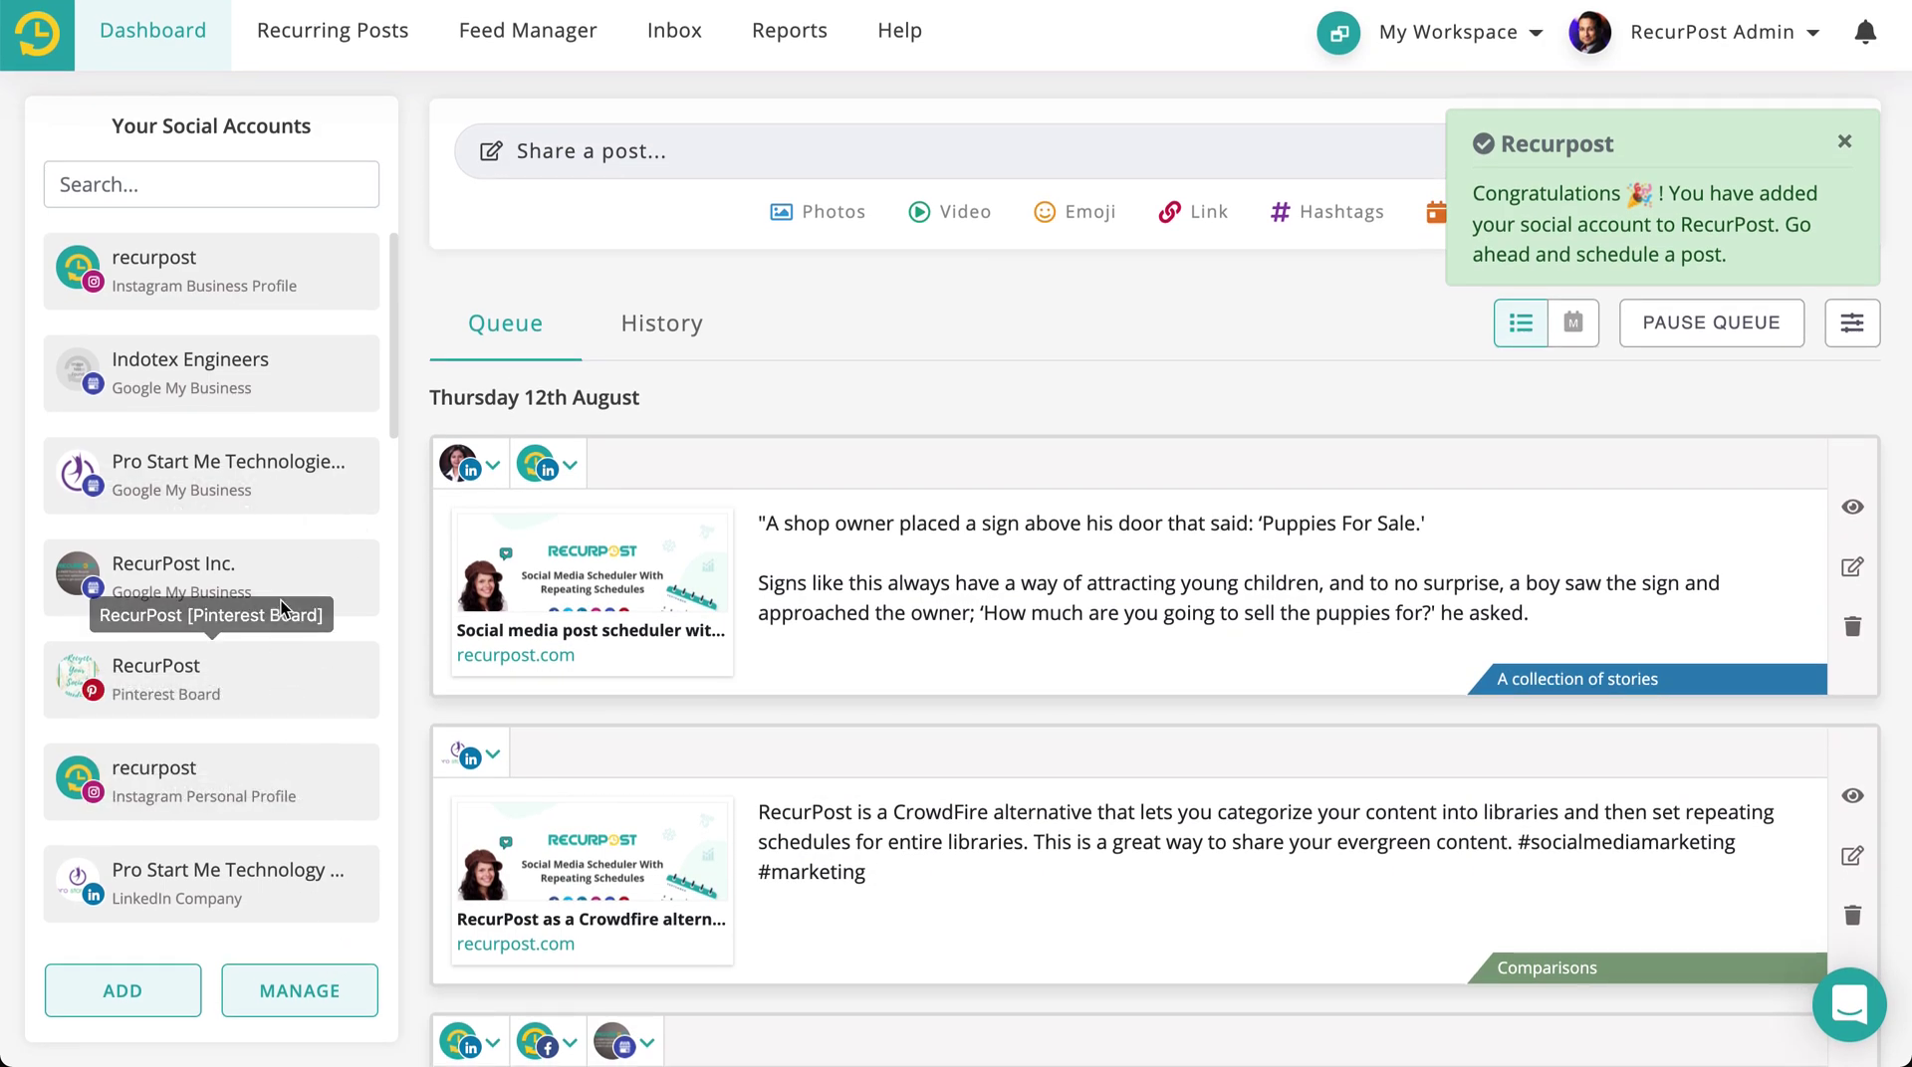
Rename the "Temporary Delete it" Facebook page account to "Reddit Zapier Connection" and find it in the social accounts list.
{"action": "left_click_drag", "start_coordinate": [393, 339], "coordinate": [397, 883]}
{"action": "left_click", "coordinate": [317, 1004]}
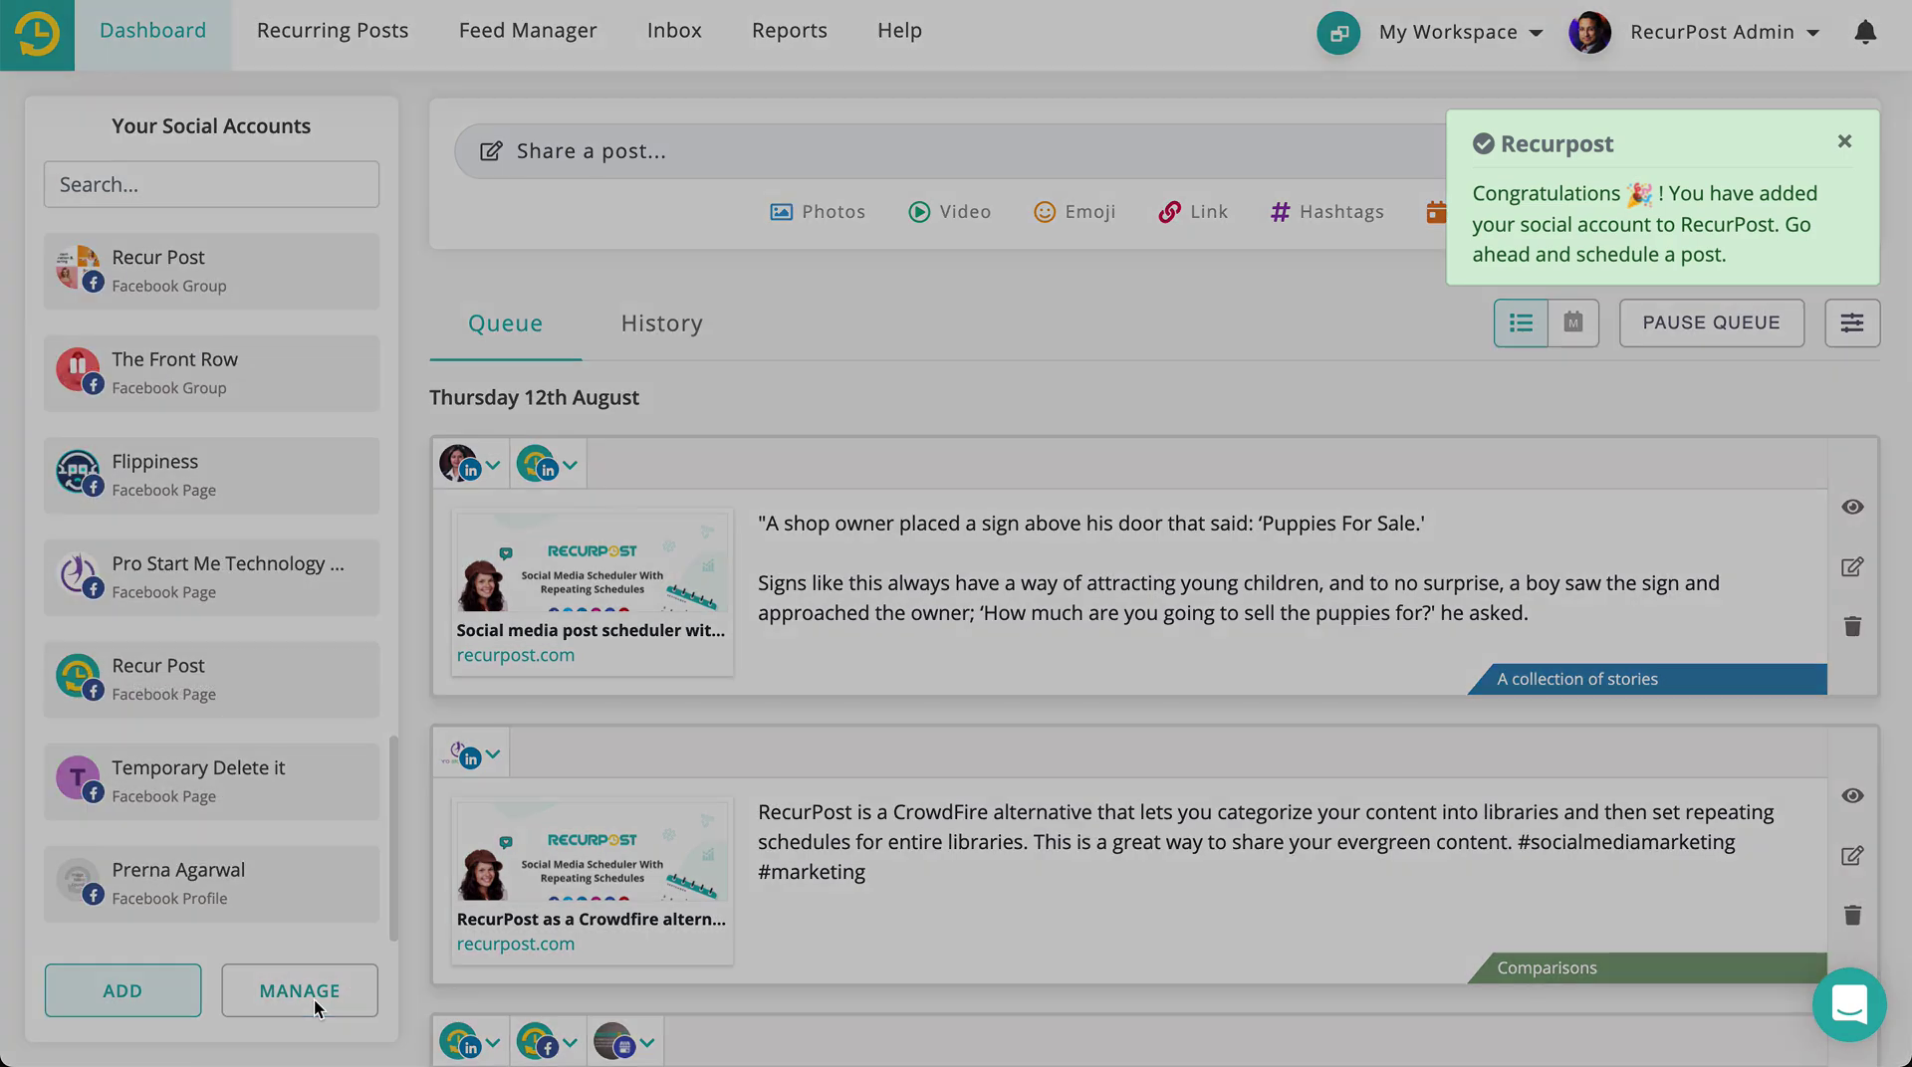
{"action": "scroll", "coordinate": [899, 721], "scroll_direction": "down", "scroll_amount": 15}
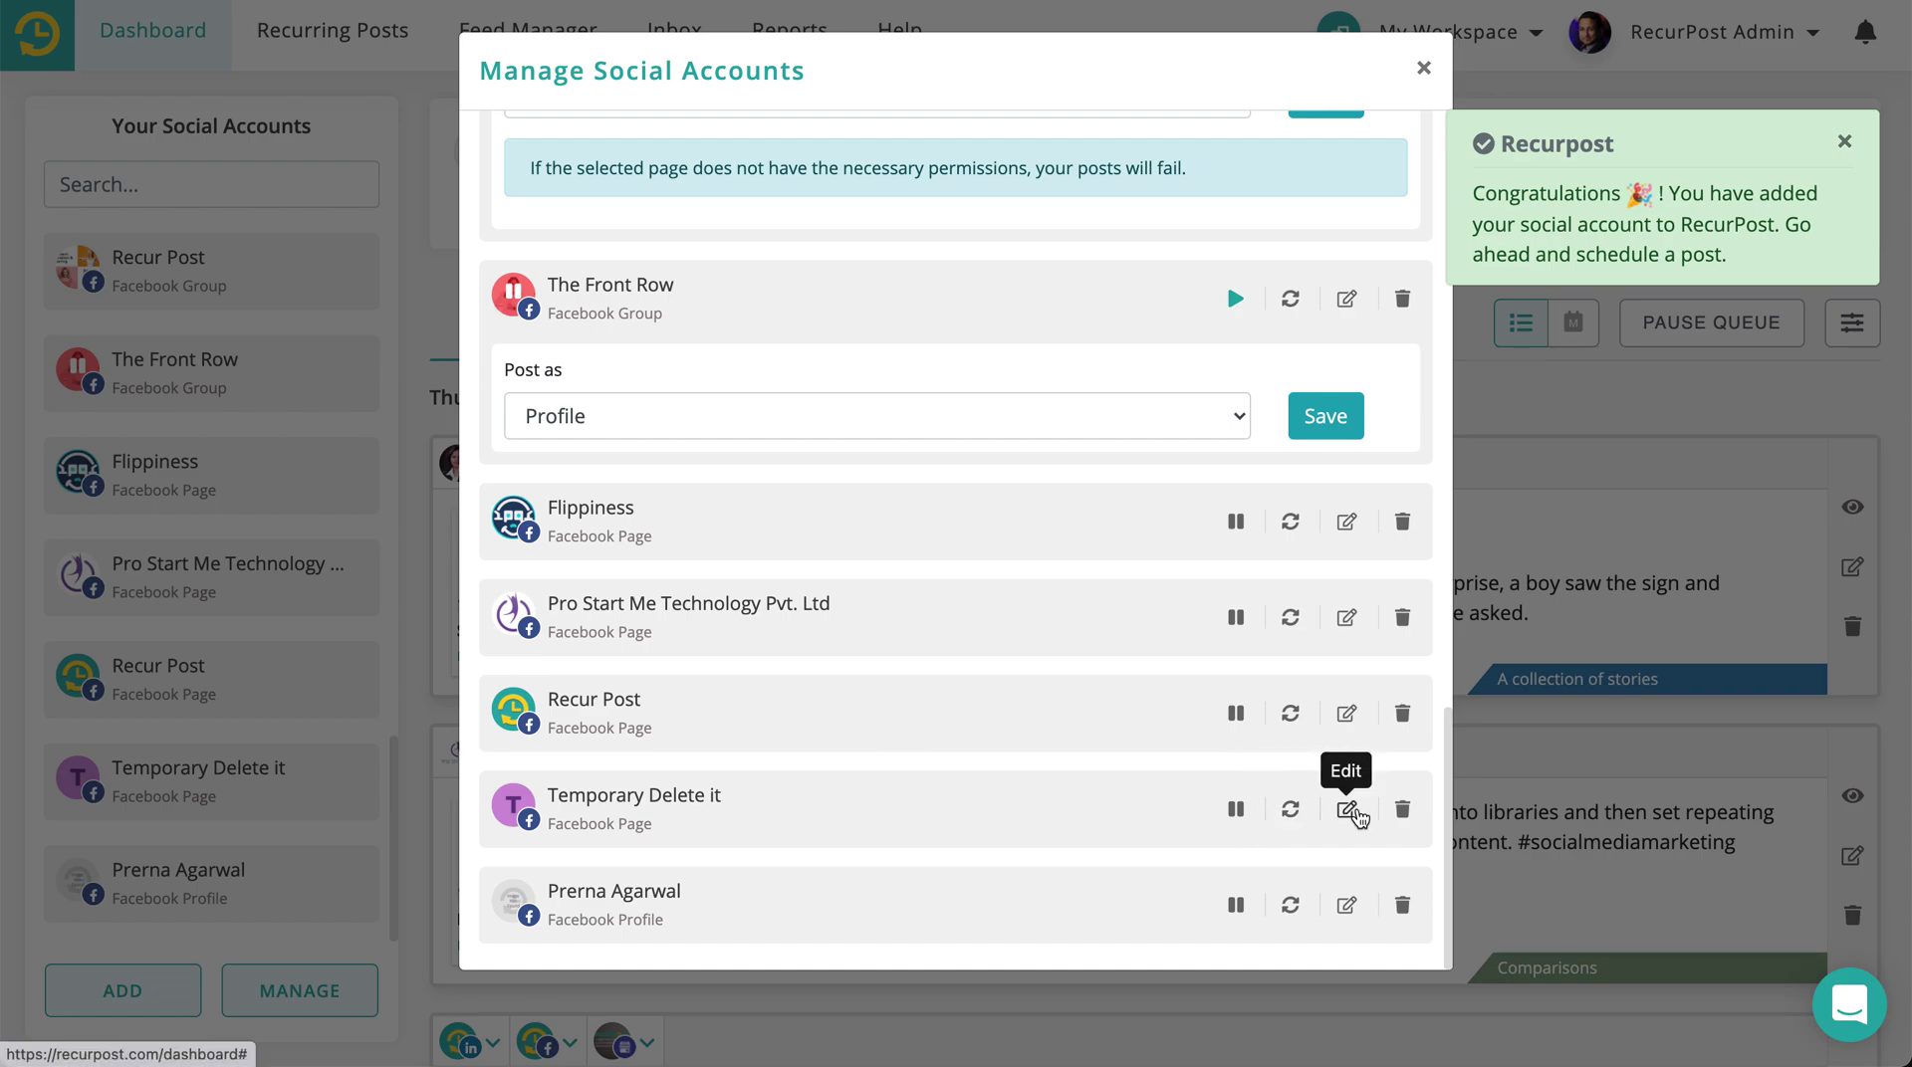
{"action": "left_click", "coordinate": [1346, 809]}
{"action": "double_click", "coordinate": [653, 196]}
{"action": "key", "text": "ctrl+a"}
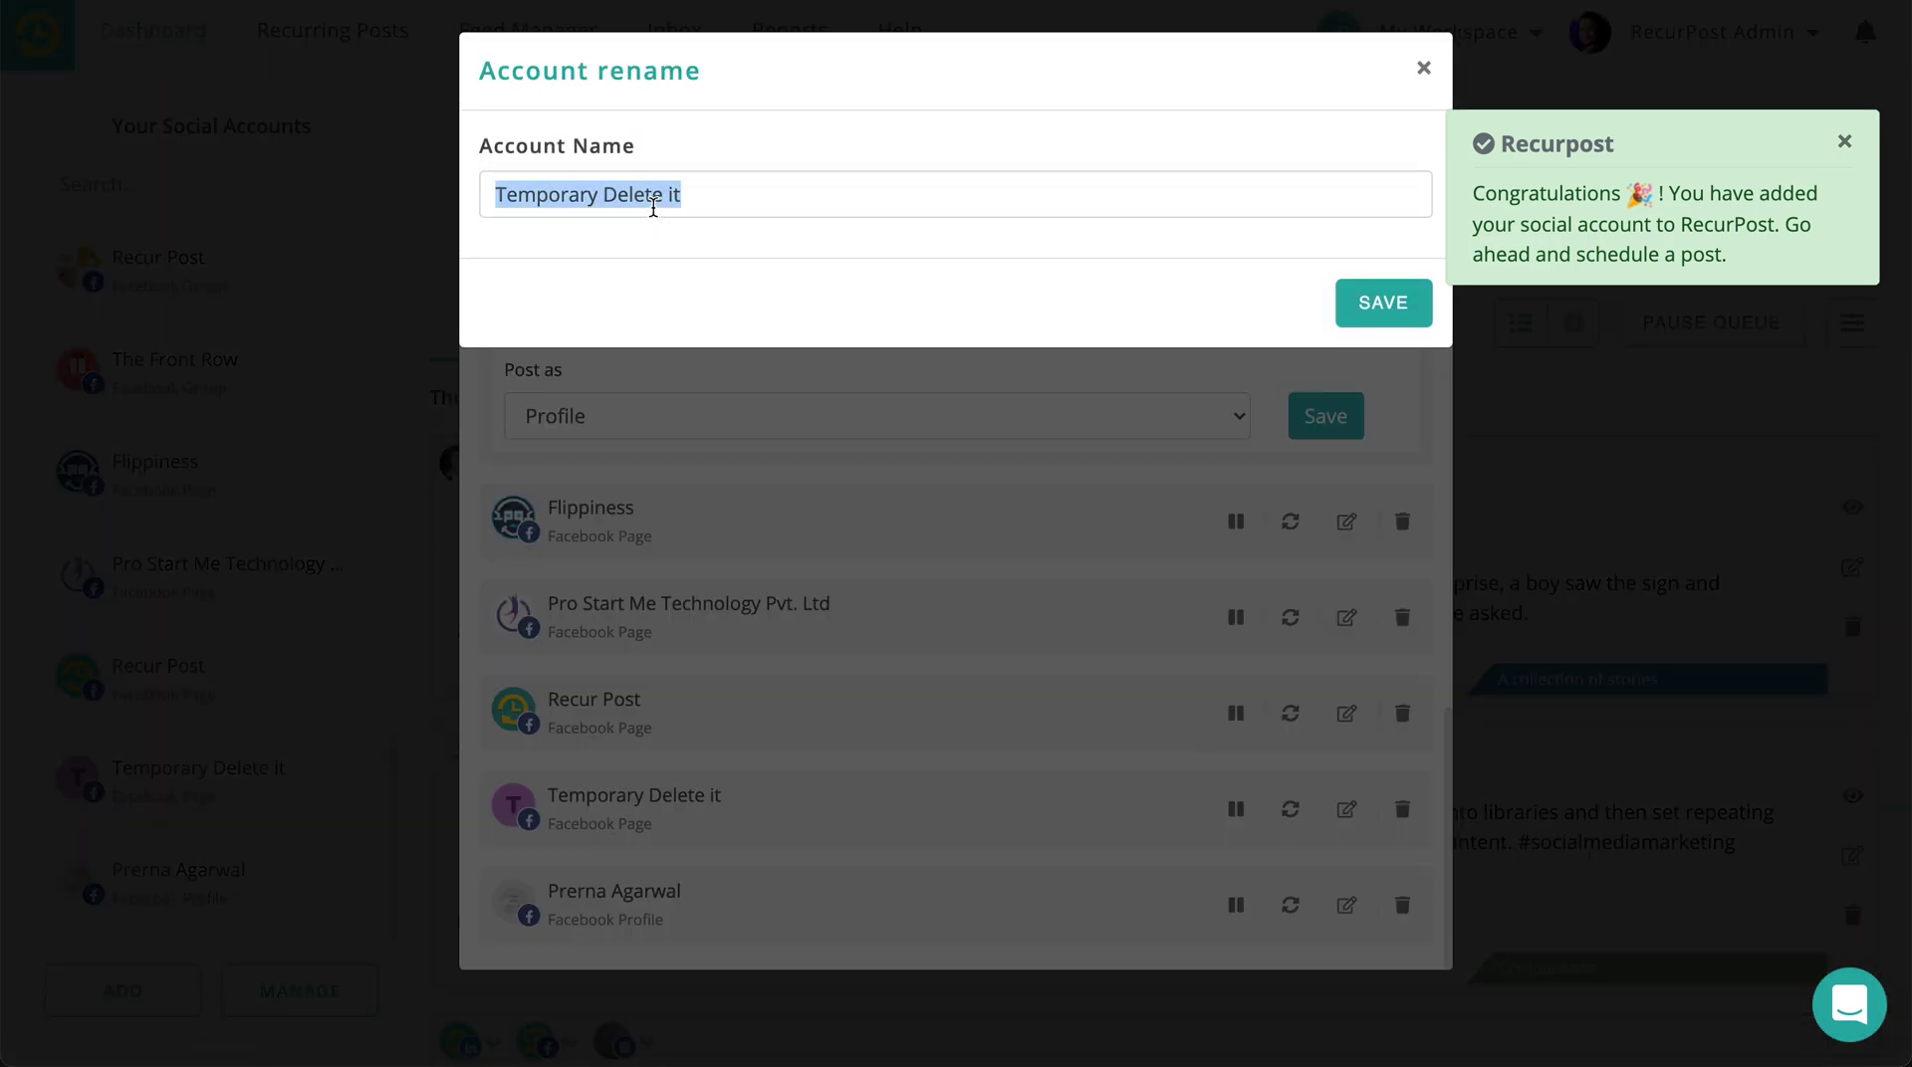
{"action": "key", "text": "BackSpace"}
{"action": "type", "text": "Re"}
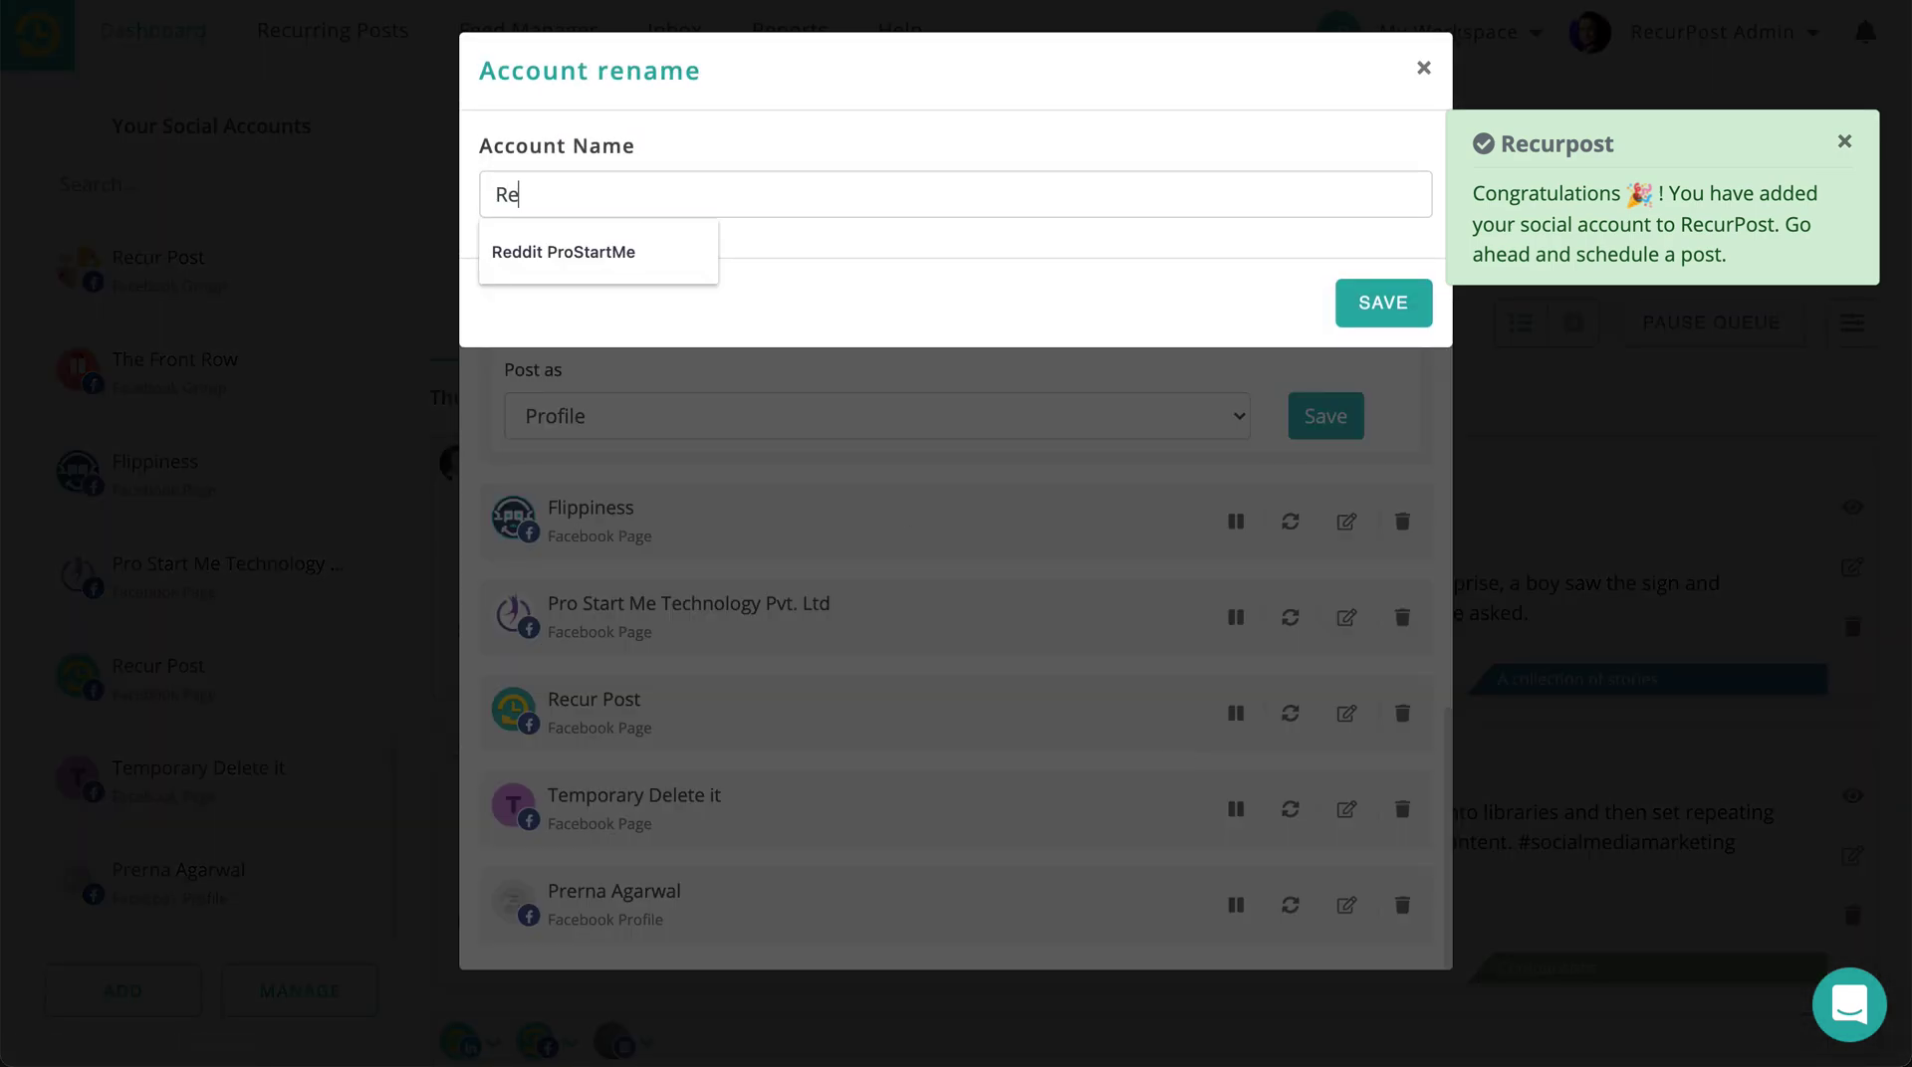
{"action": "type", "text": "ddit Zapie"}
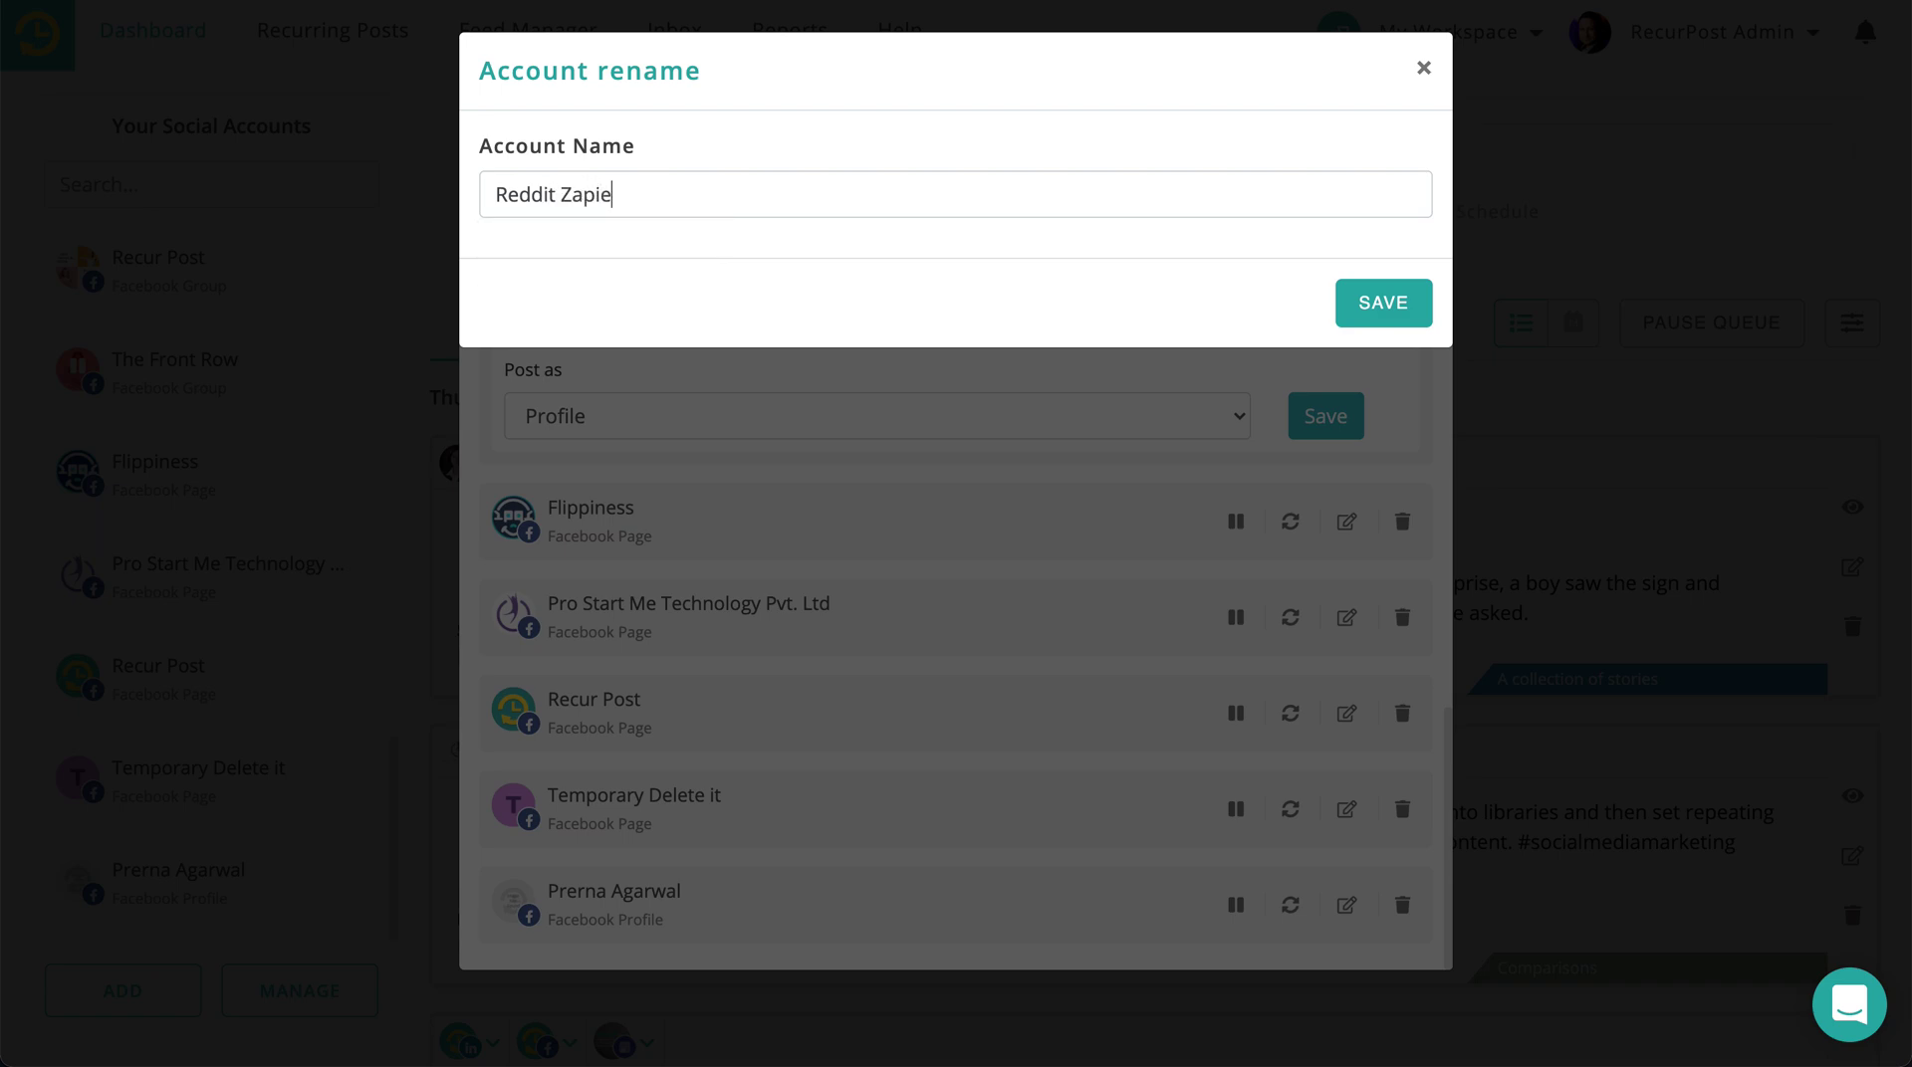
{"action": "type", "text": "r Connection"}
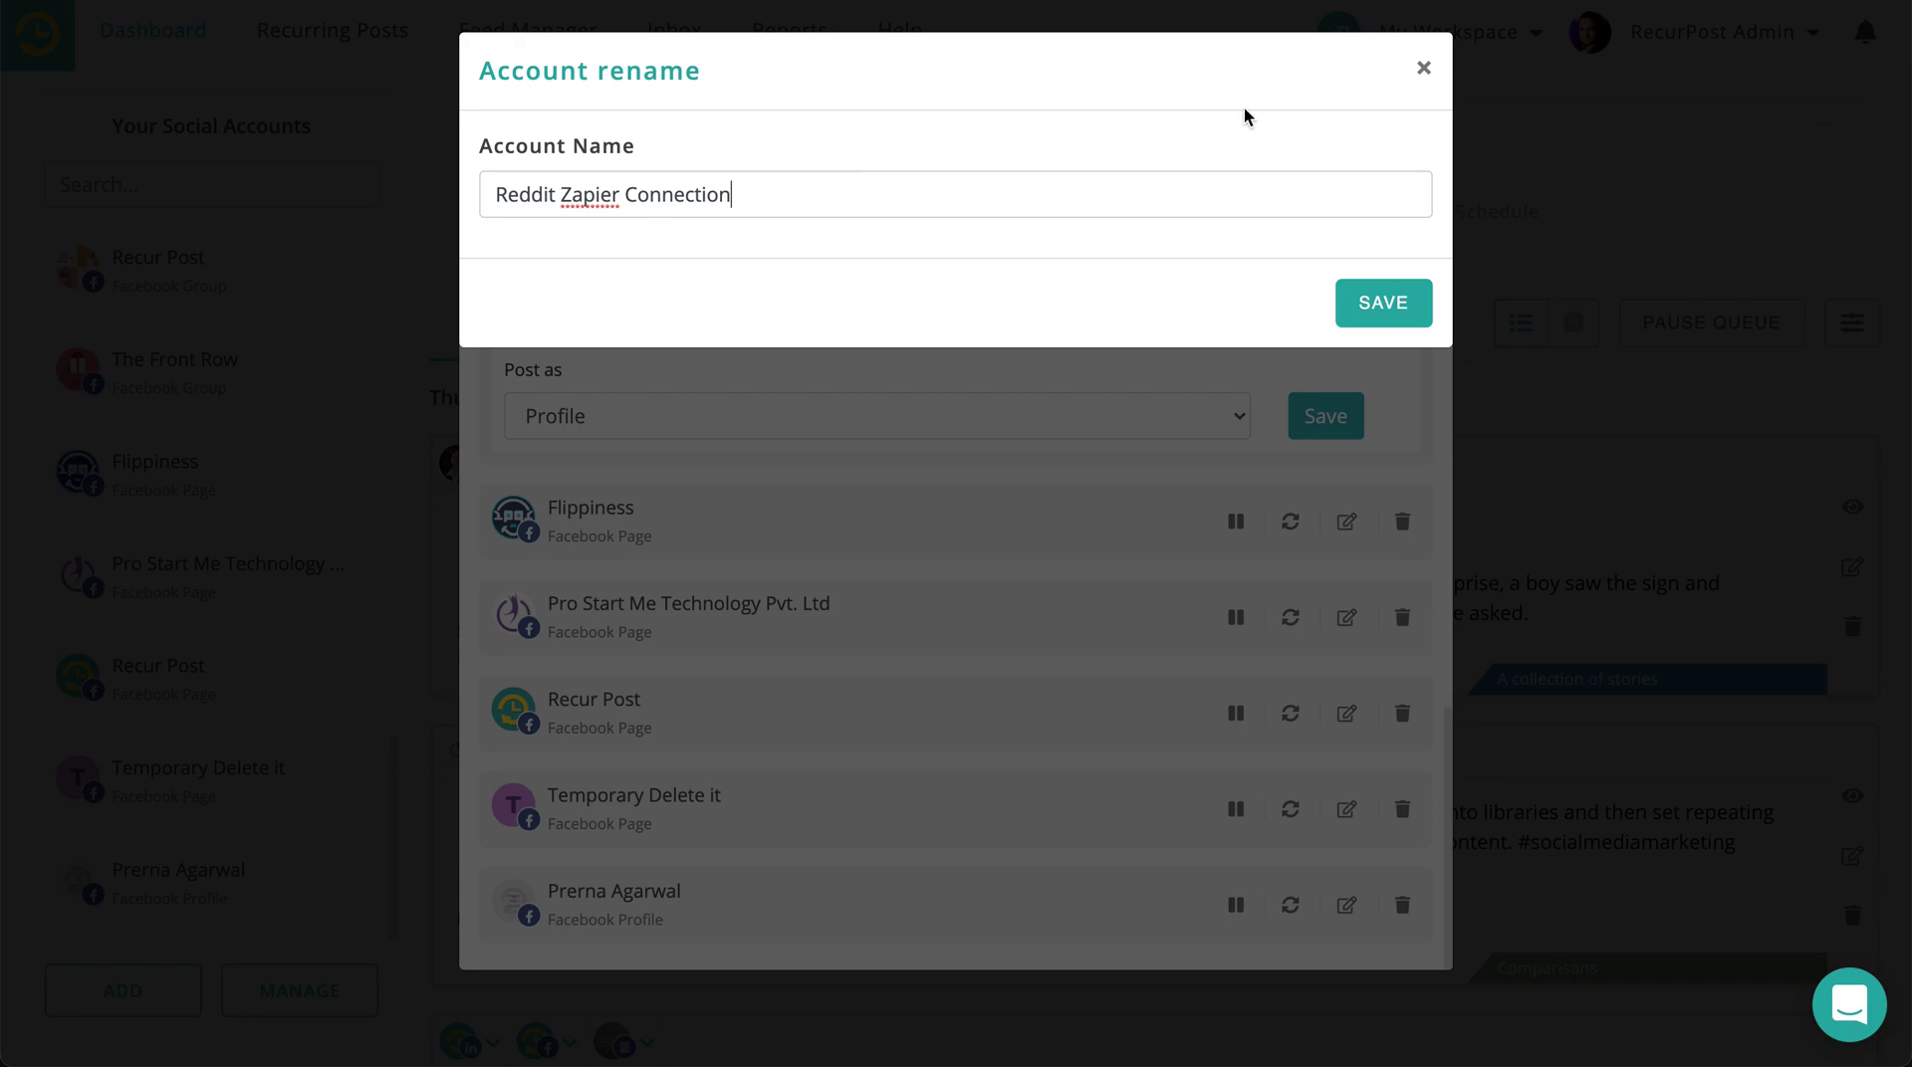
{"action": "left_click", "coordinate": [1367, 301]}
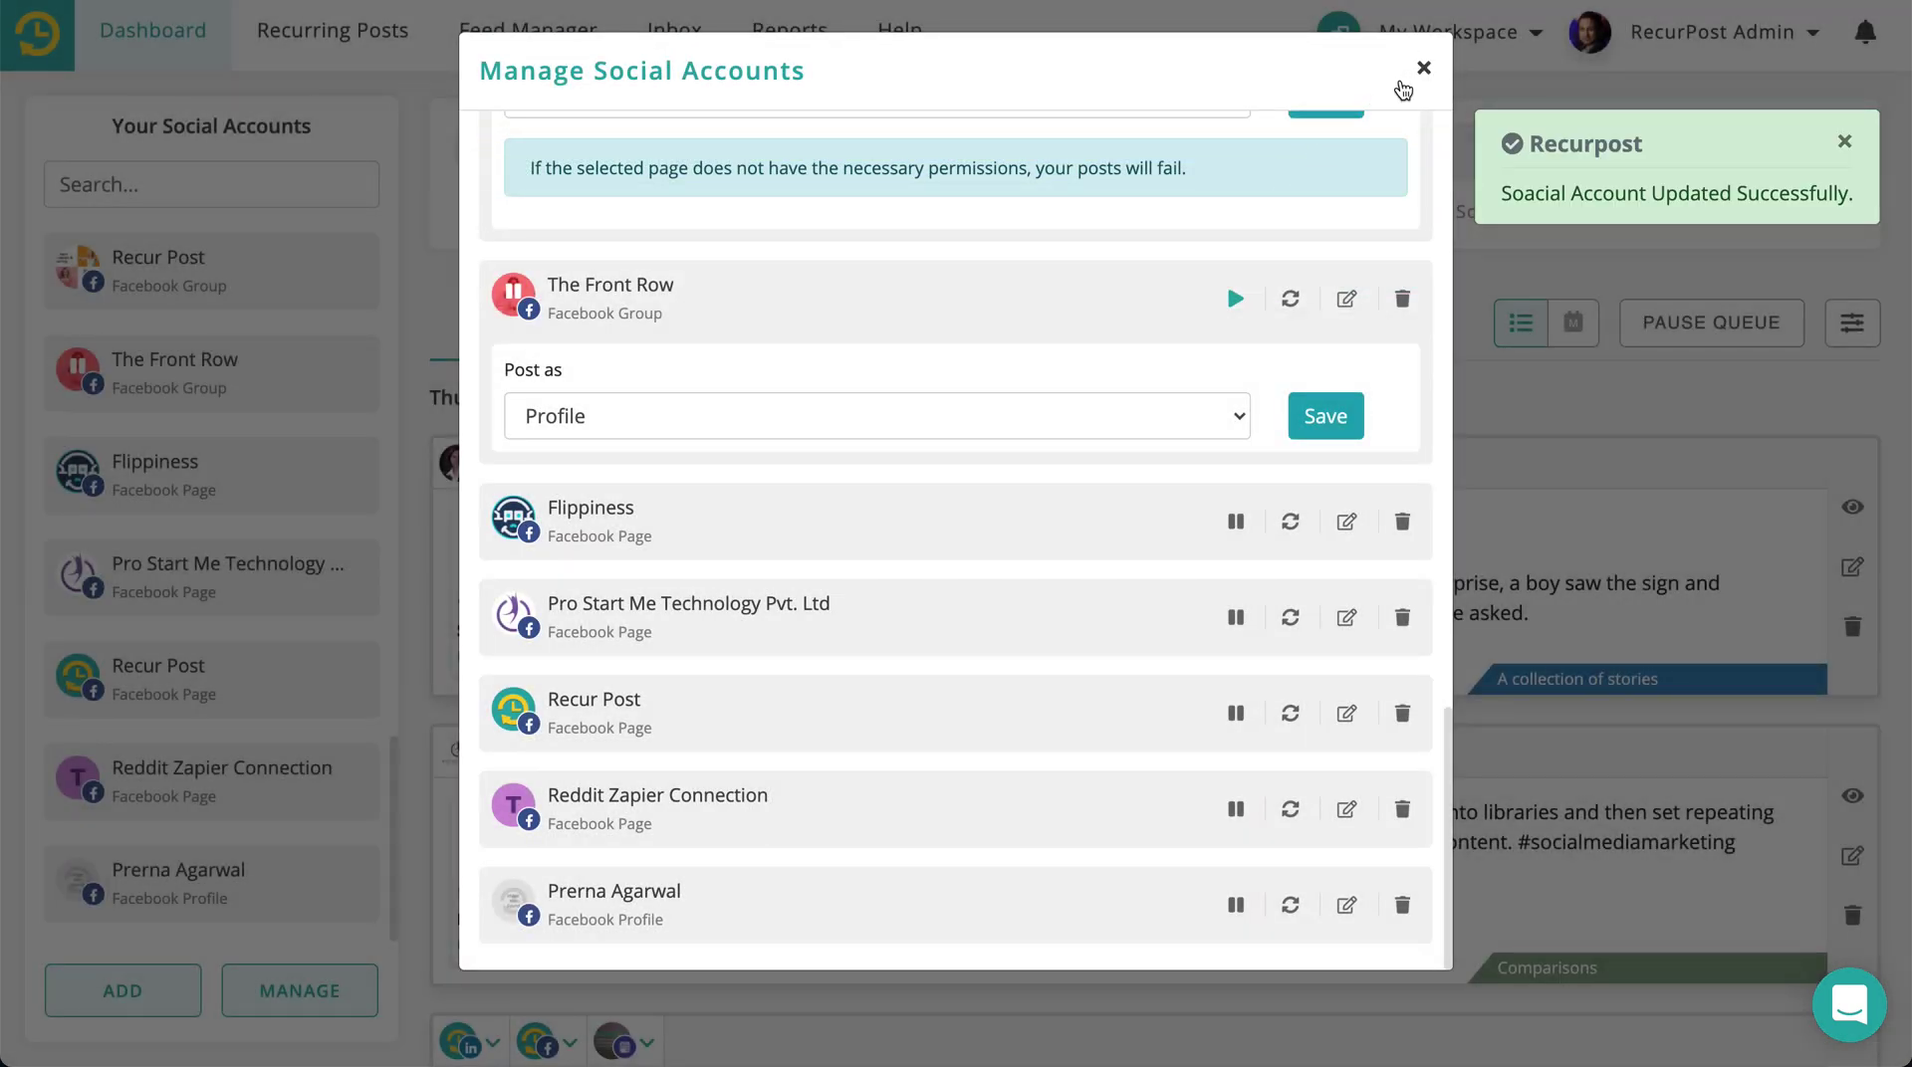
{"action": "left_click", "coordinate": [1423, 67]}
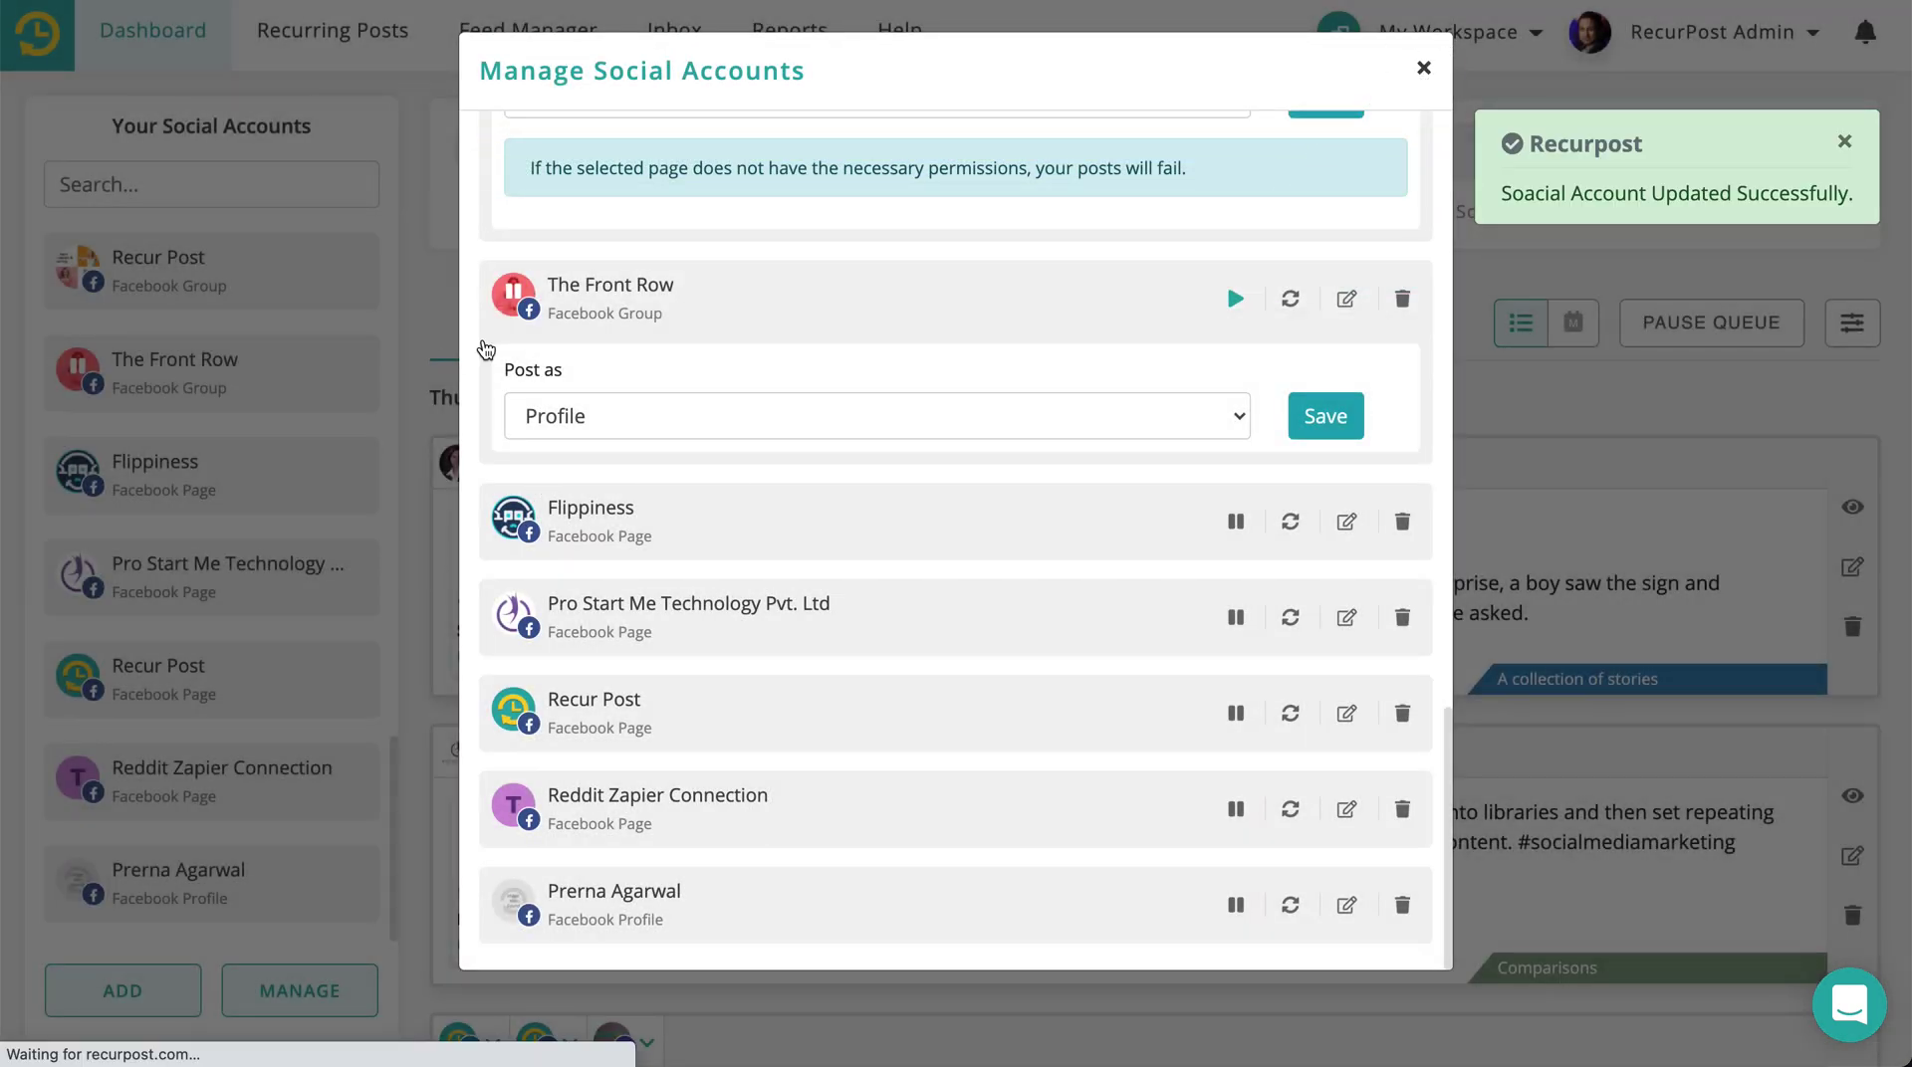
{"action": "scroll", "coordinate": [338, 564], "scroll_direction": "down", "scroll_amount": 5}
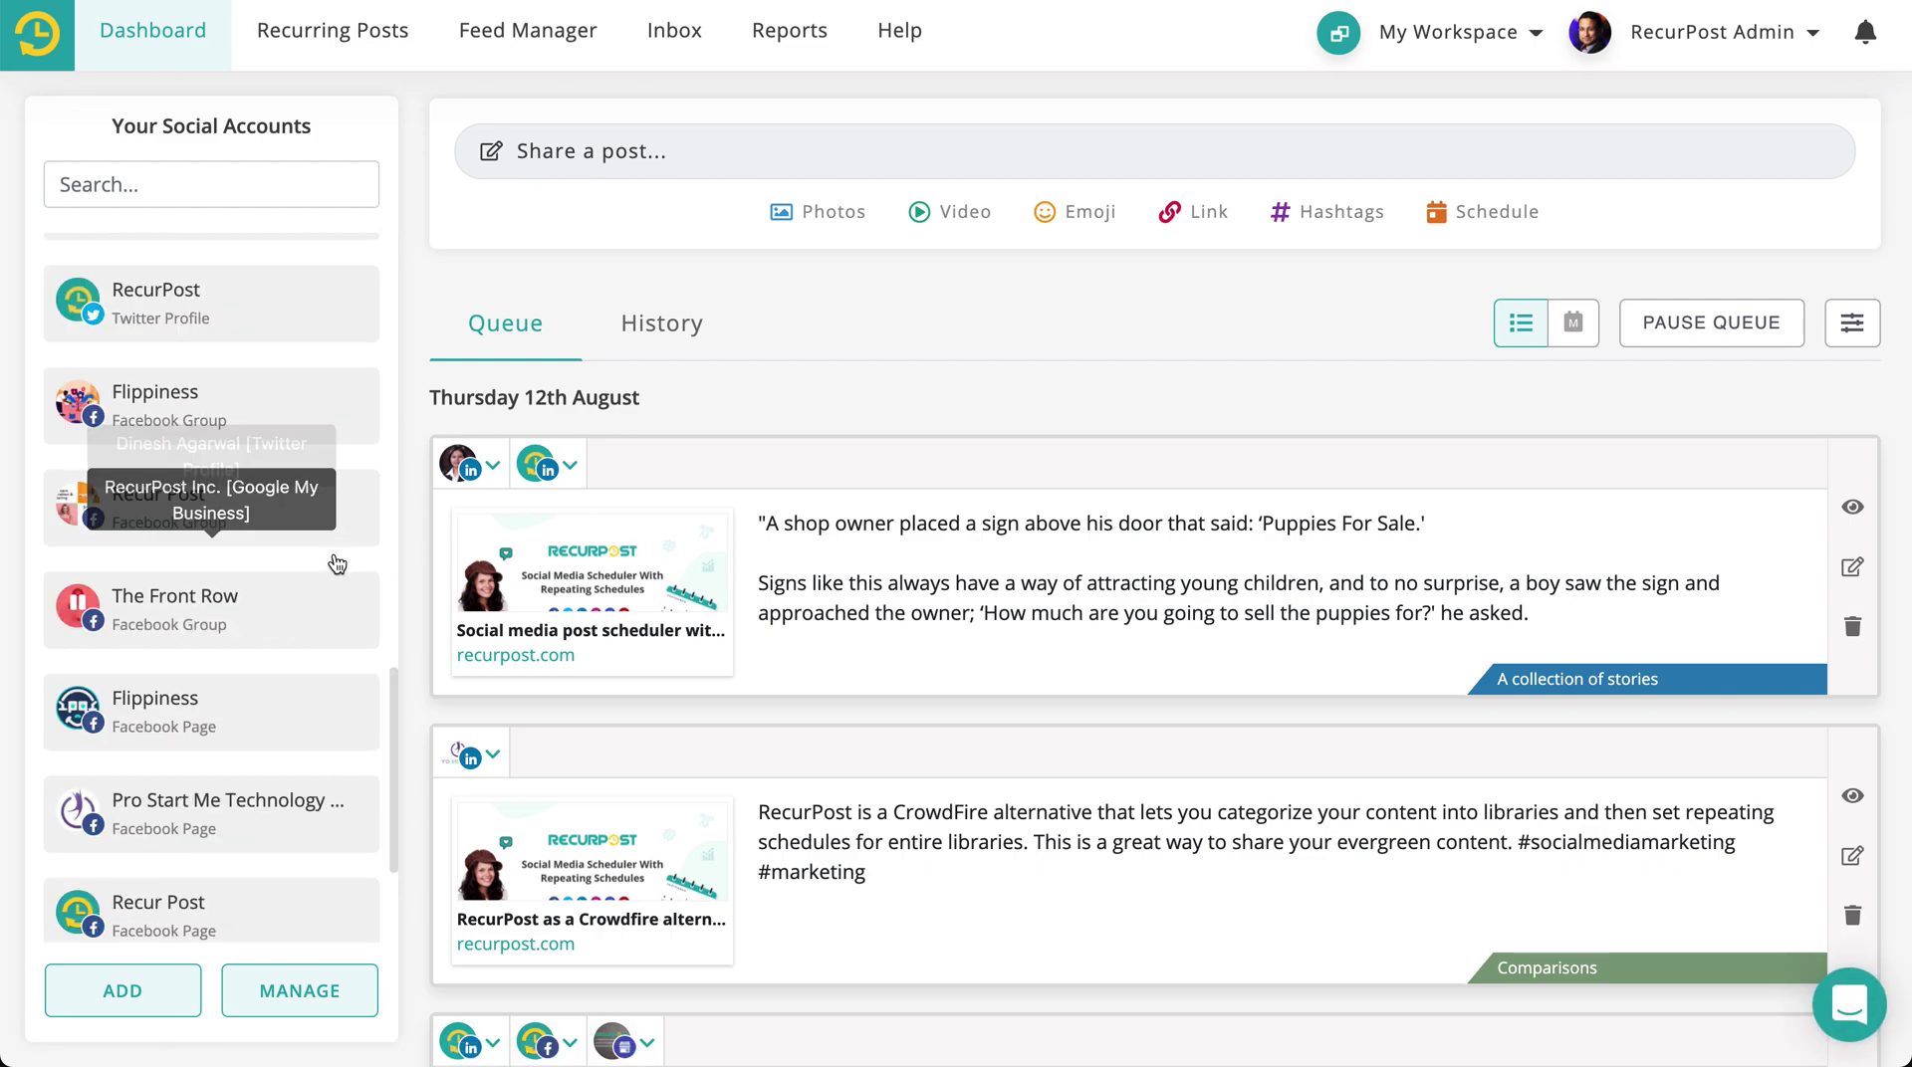
{"action": "scroll", "coordinate": [337, 565], "scroll_direction": "down", "scroll_amount": 2}
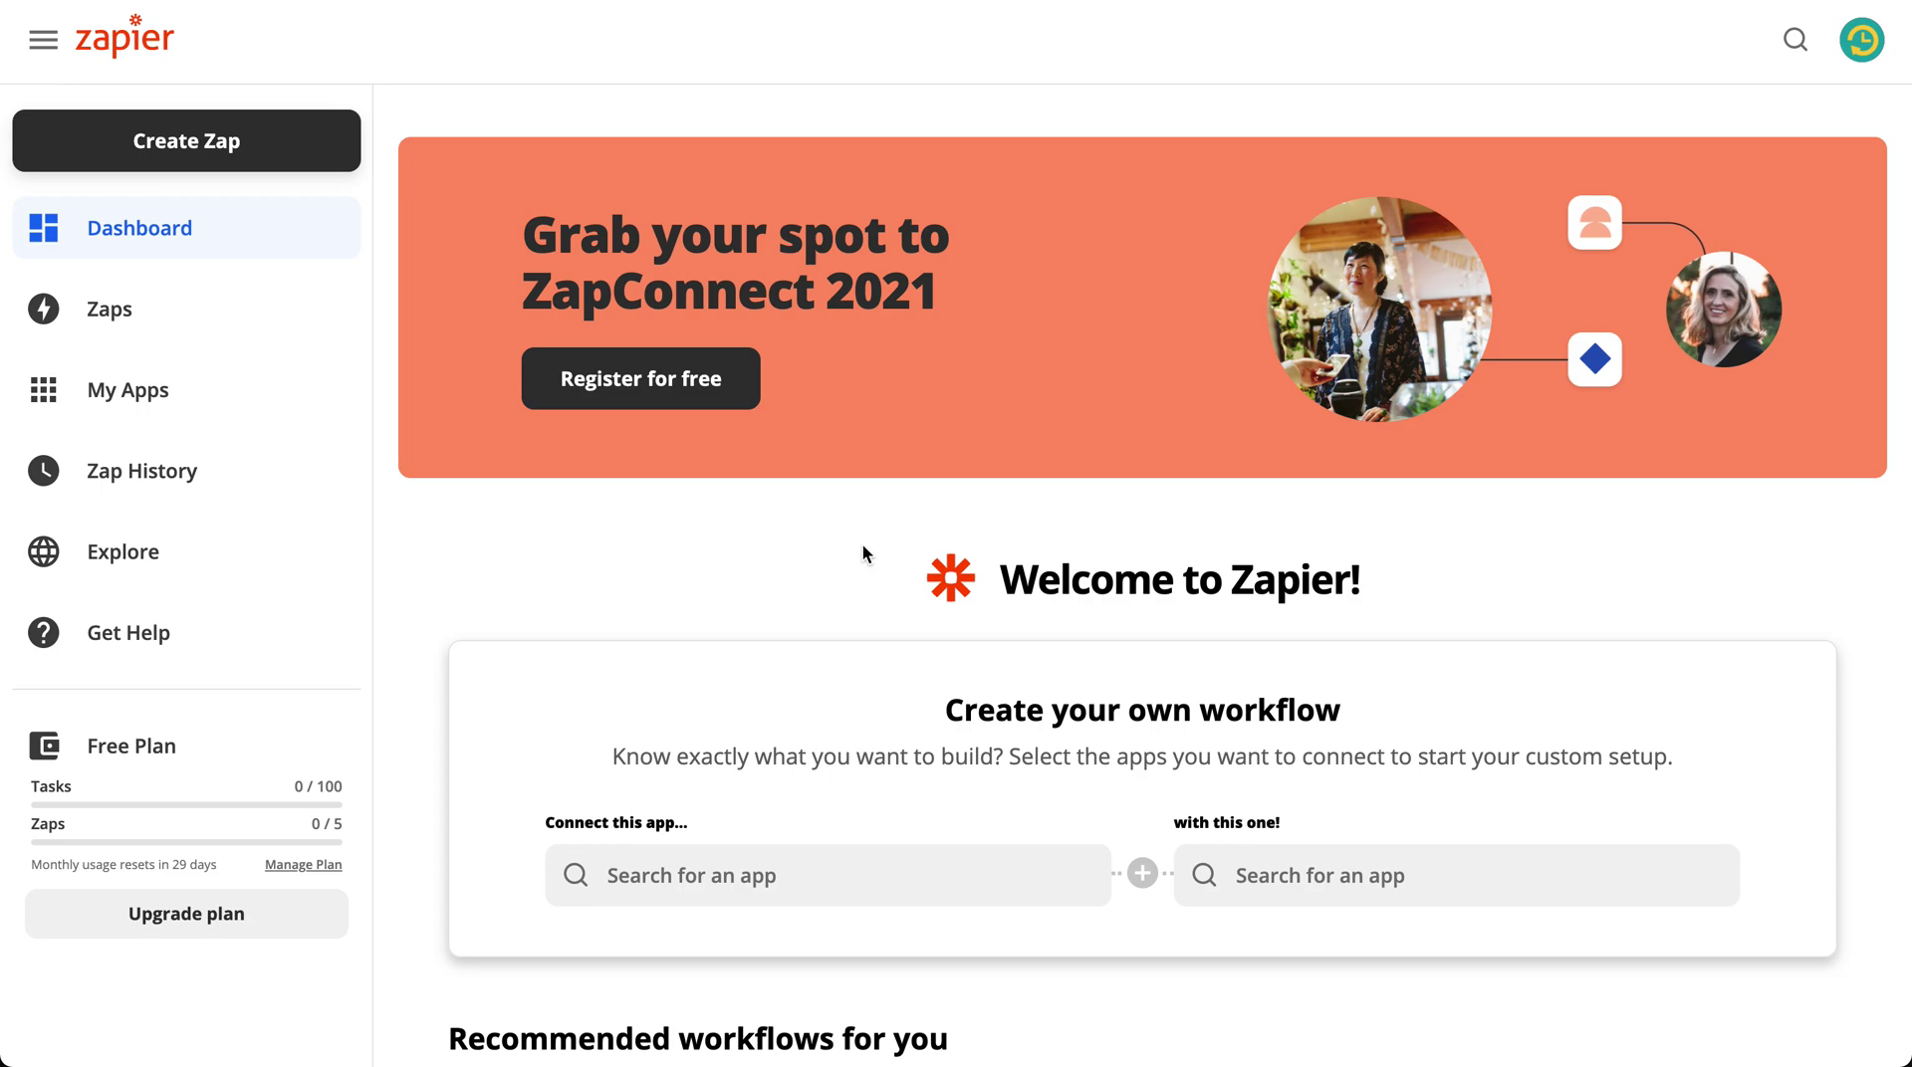
In Zapier, create a Zap with RecurPost as the trigger app and New Update Posted as the trigger event.
{"action": "left_click", "coordinate": [231, 149]}
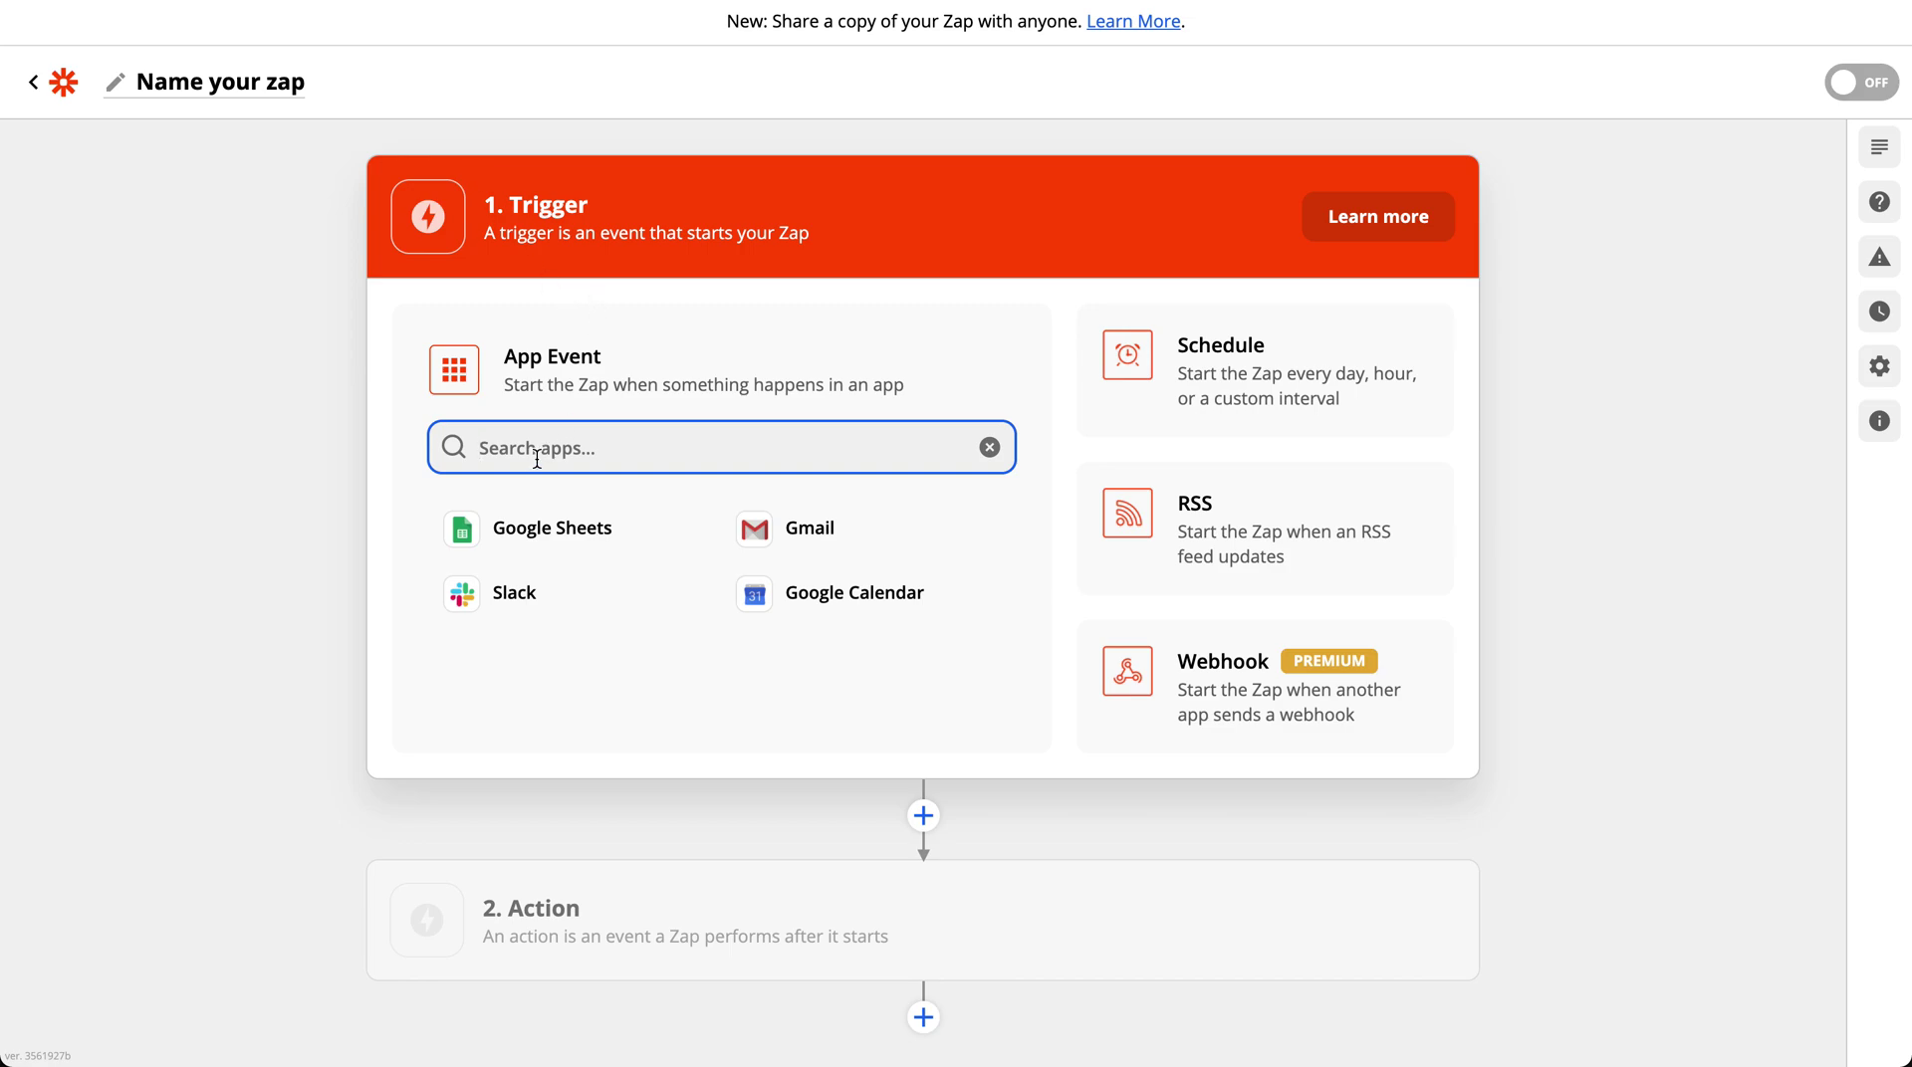
{"action": "type", "text": "recur"}
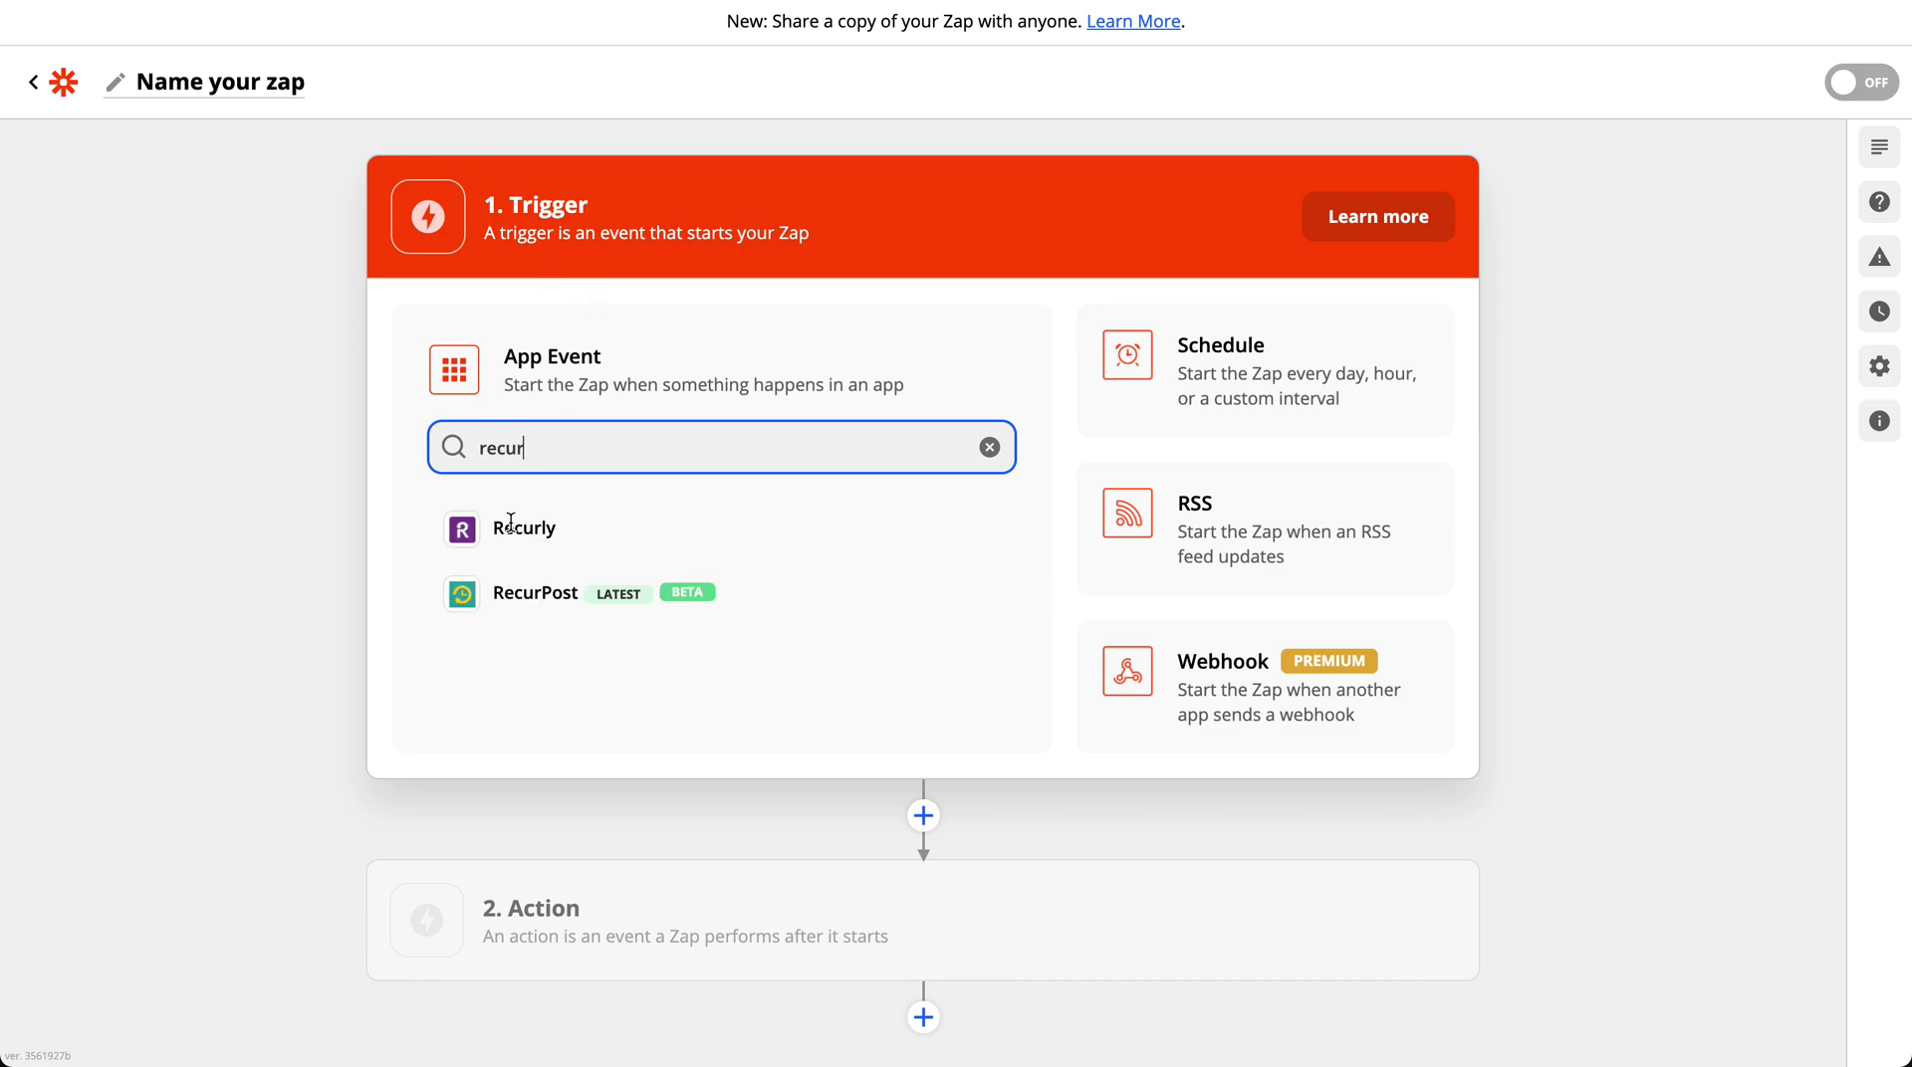
{"action": "left_click", "coordinate": [518, 596]}
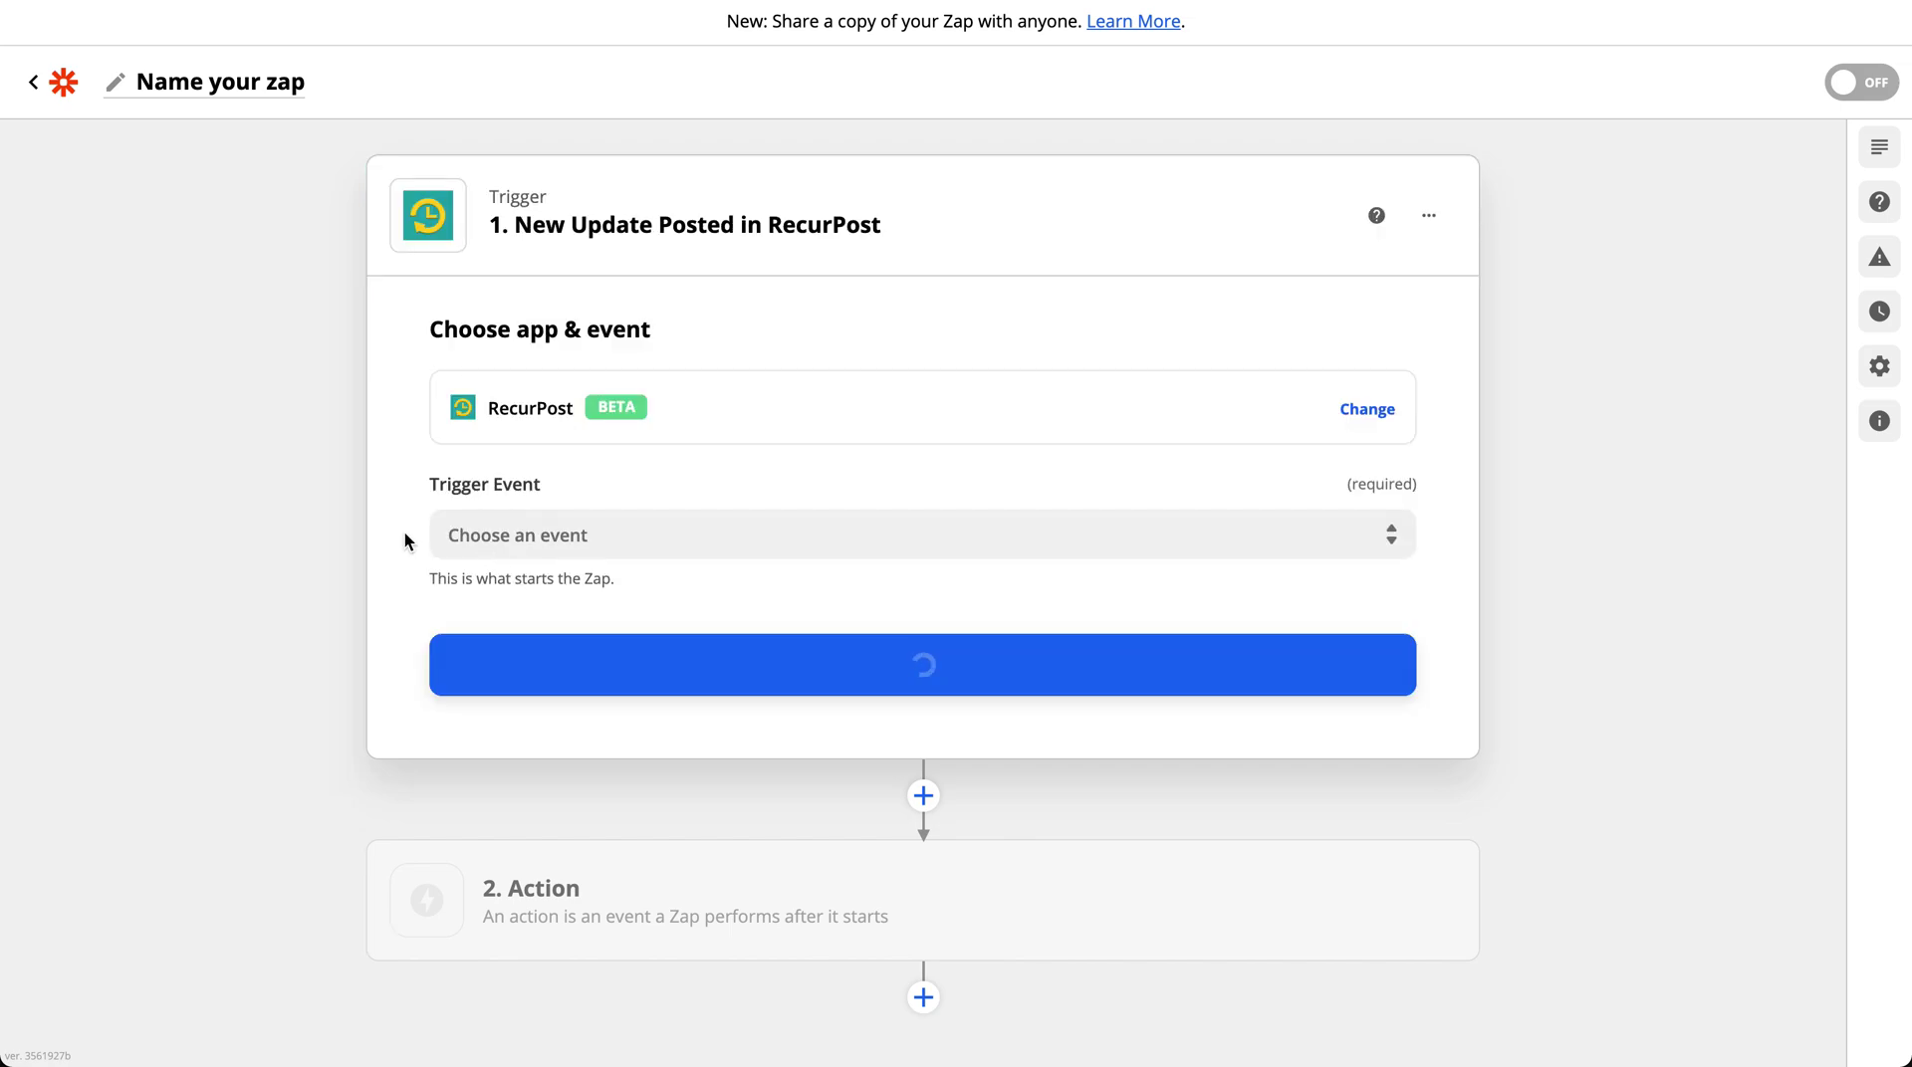
{"action": "left_click", "coordinate": [602, 533]}
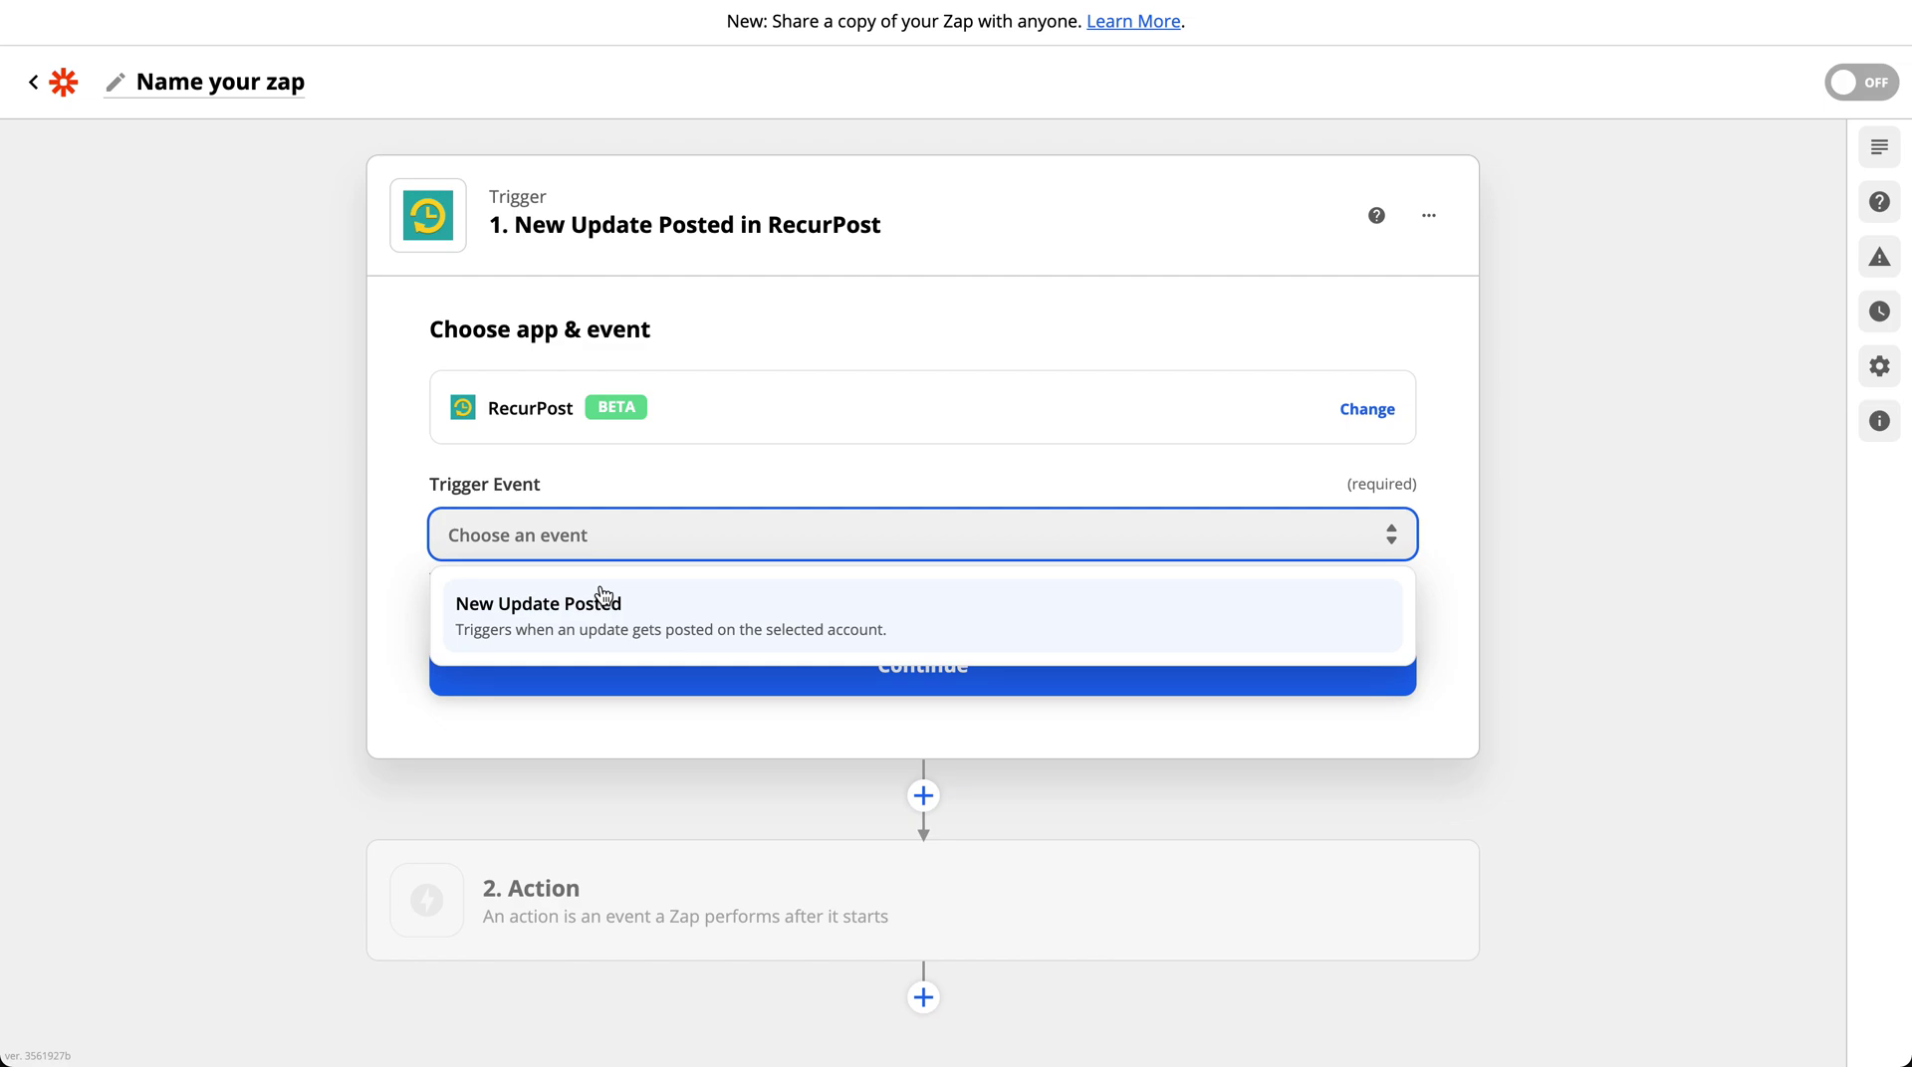
{"action": "left_click", "coordinate": [577, 632]}
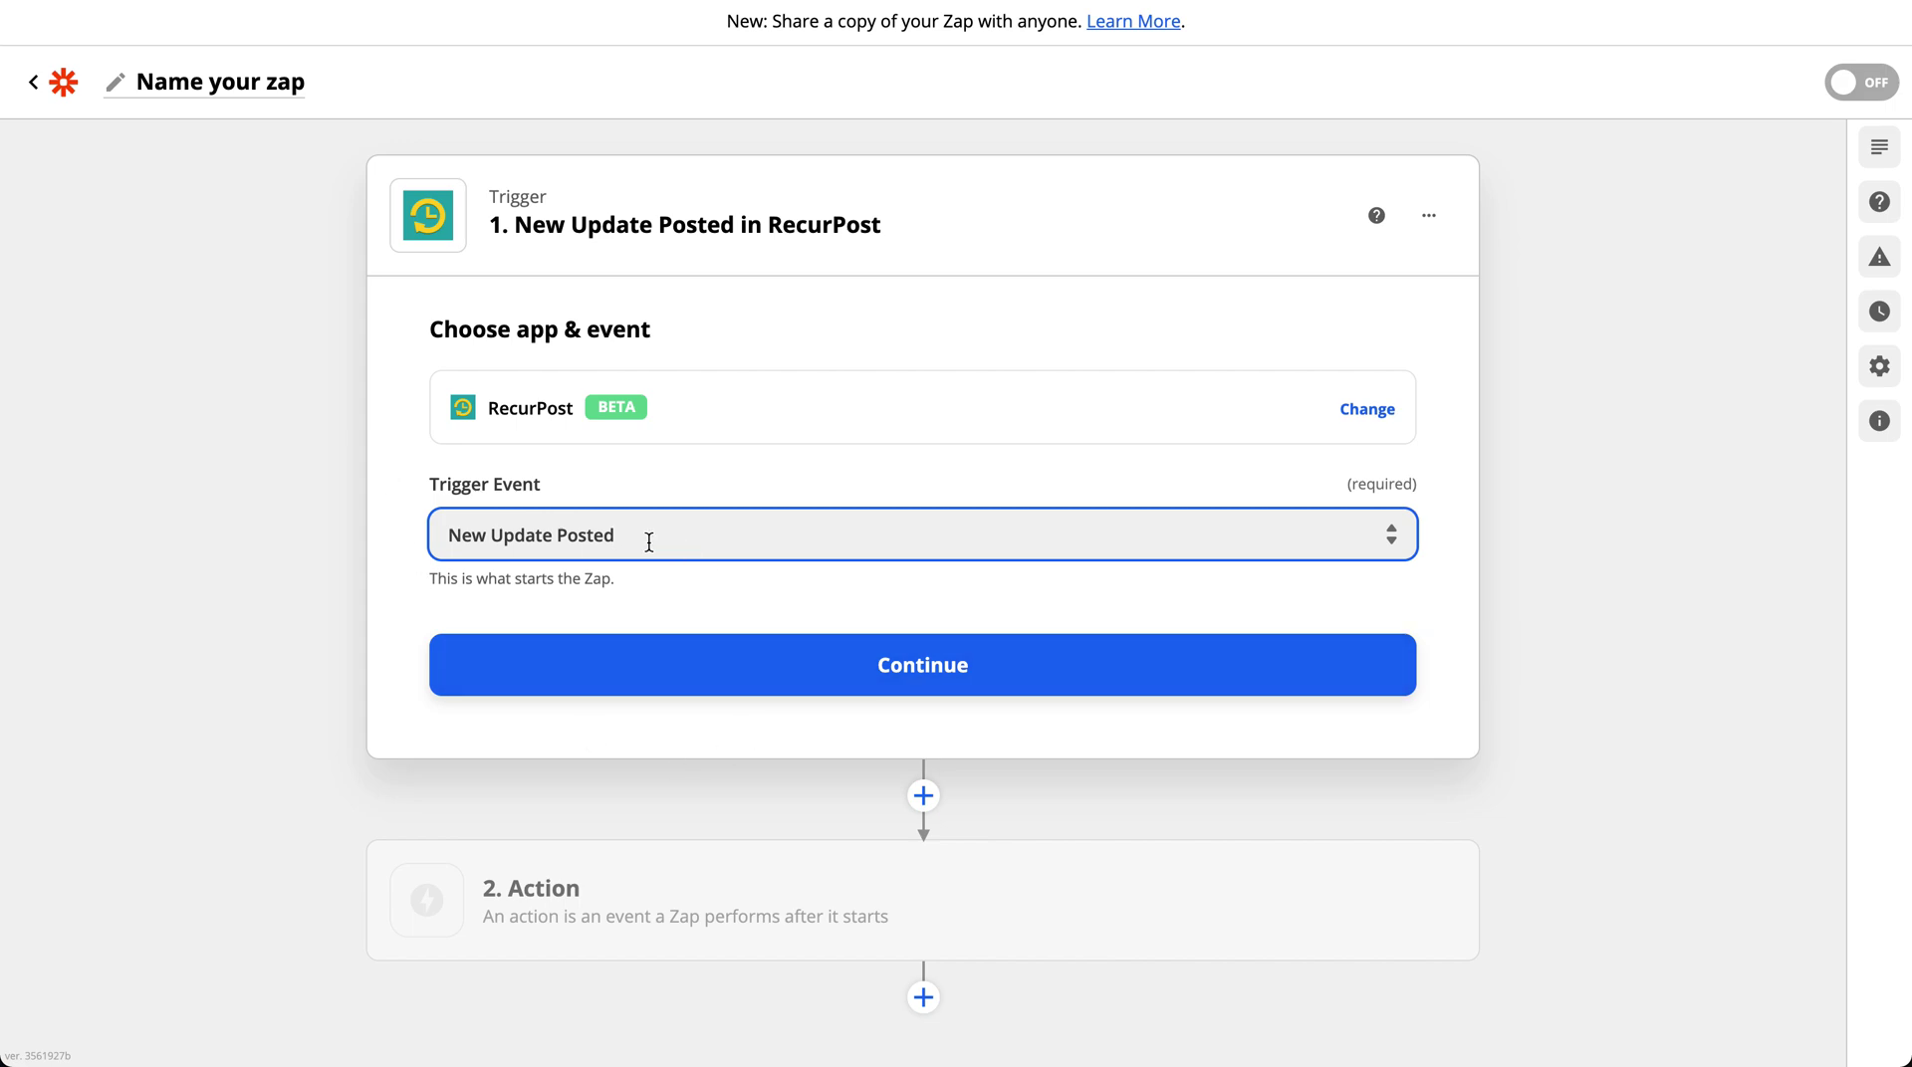
{"action": "left_click", "coordinate": [719, 674]}
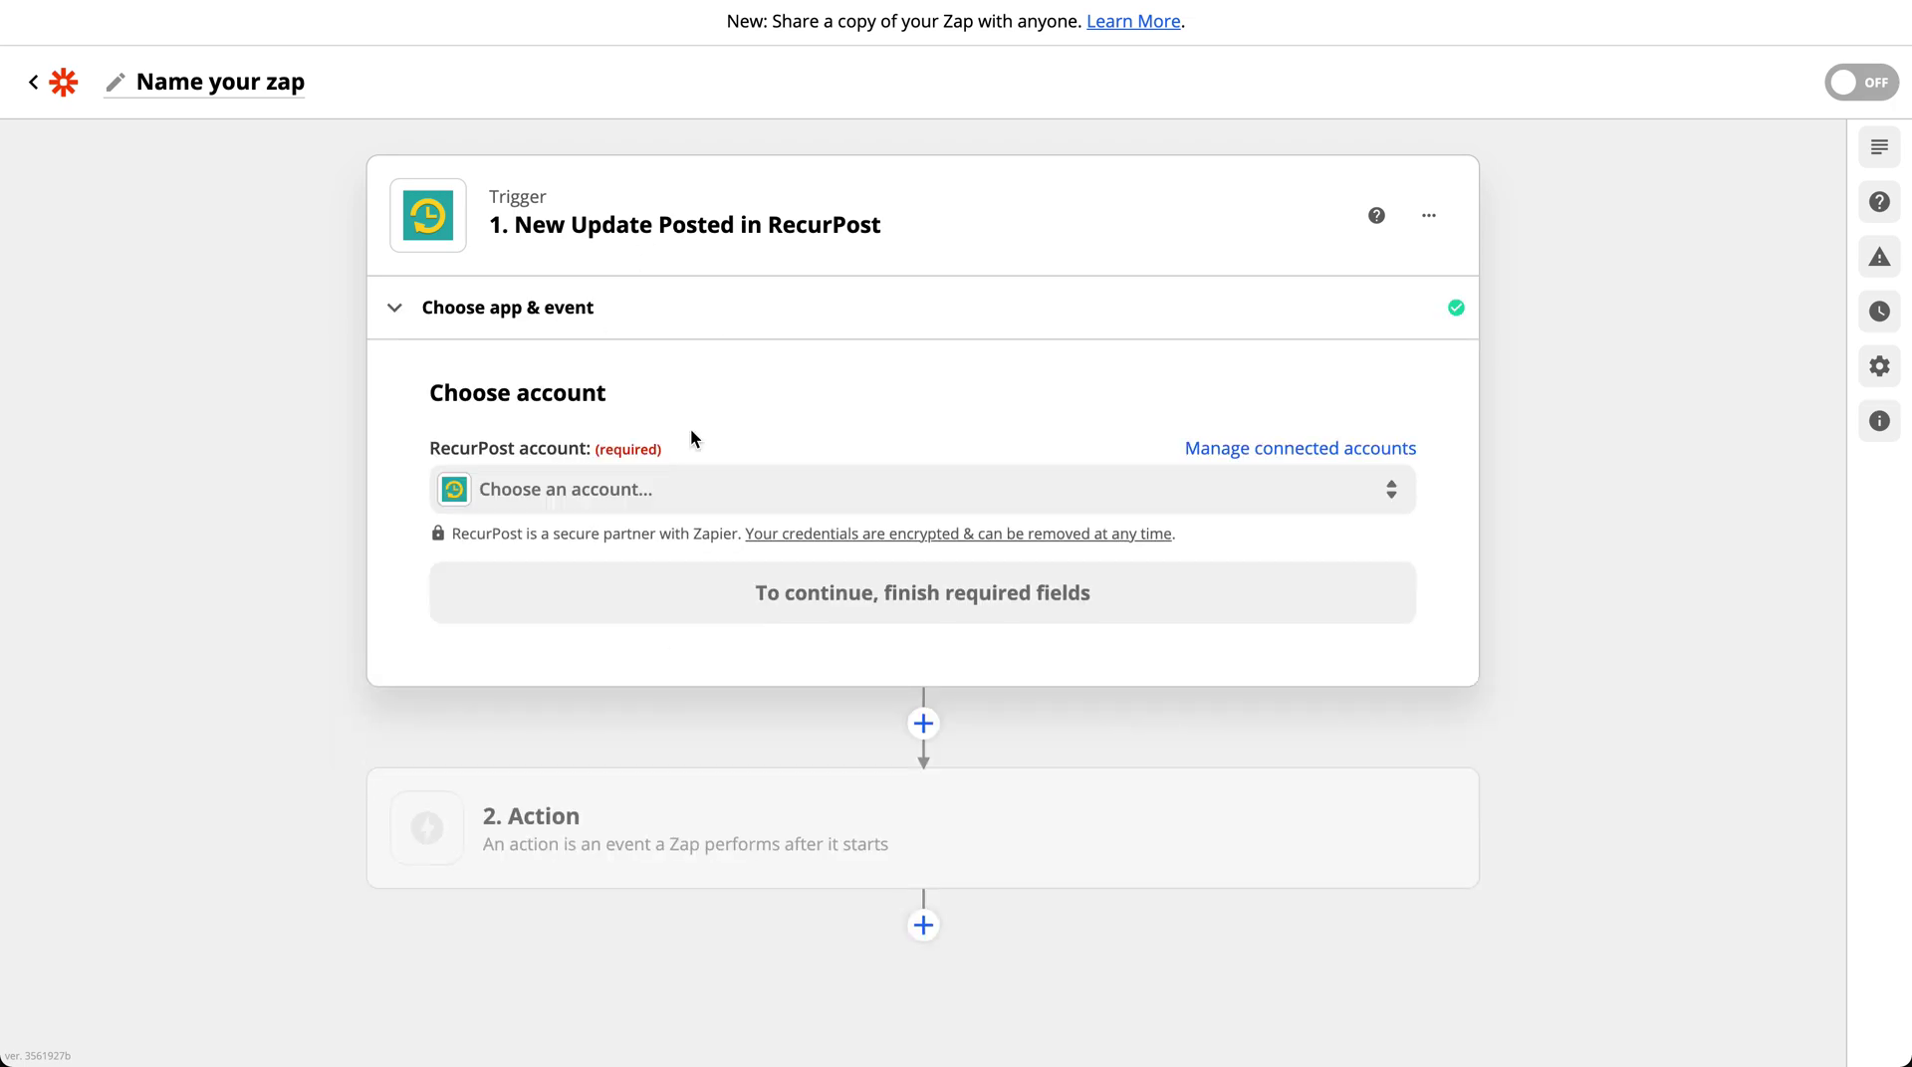
Choose RecurPost #5 as the trigger's connected account and continue to the trigger setup.
{"action": "left_click", "coordinate": [655, 480]}
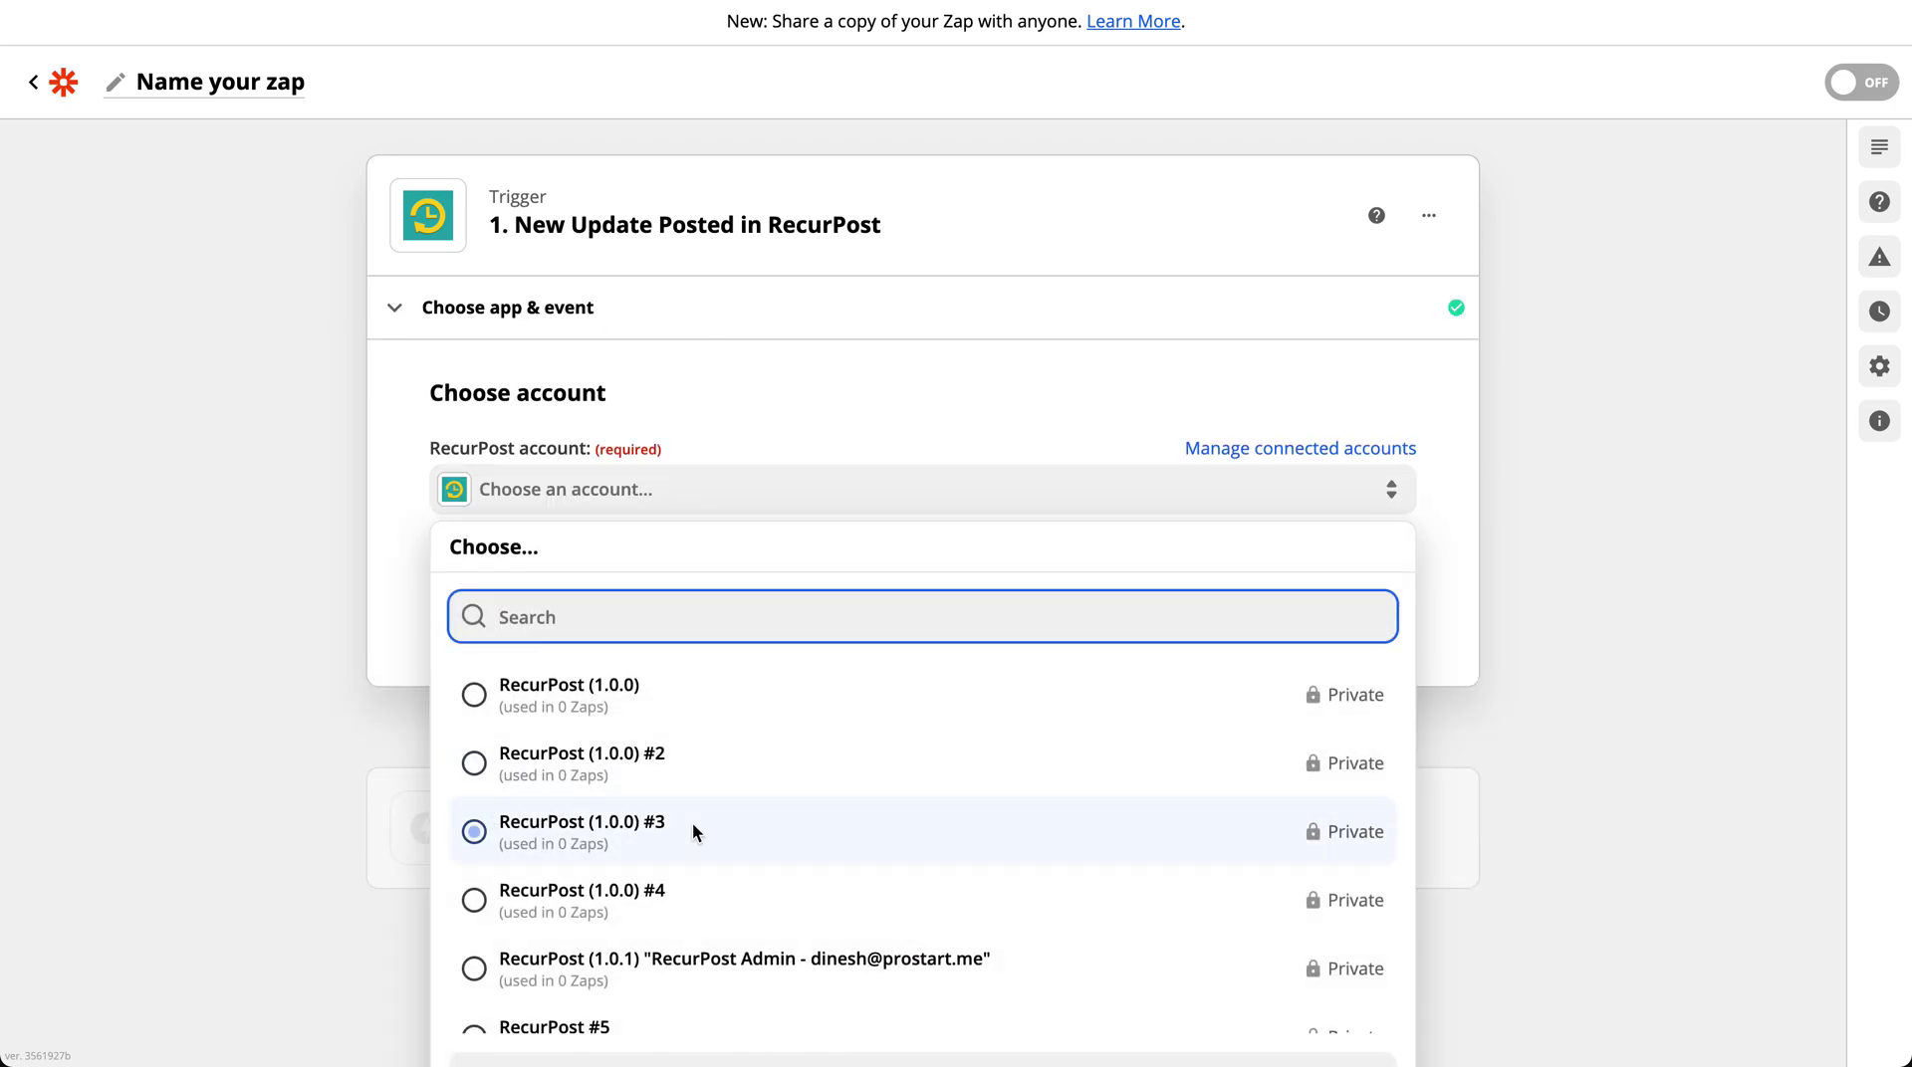
{"action": "scroll", "coordinate": [695, 737], "scroll_direction": "down", "scroll_amount": 1}
{"action": "left_click", "coordinate": [563, 996]}
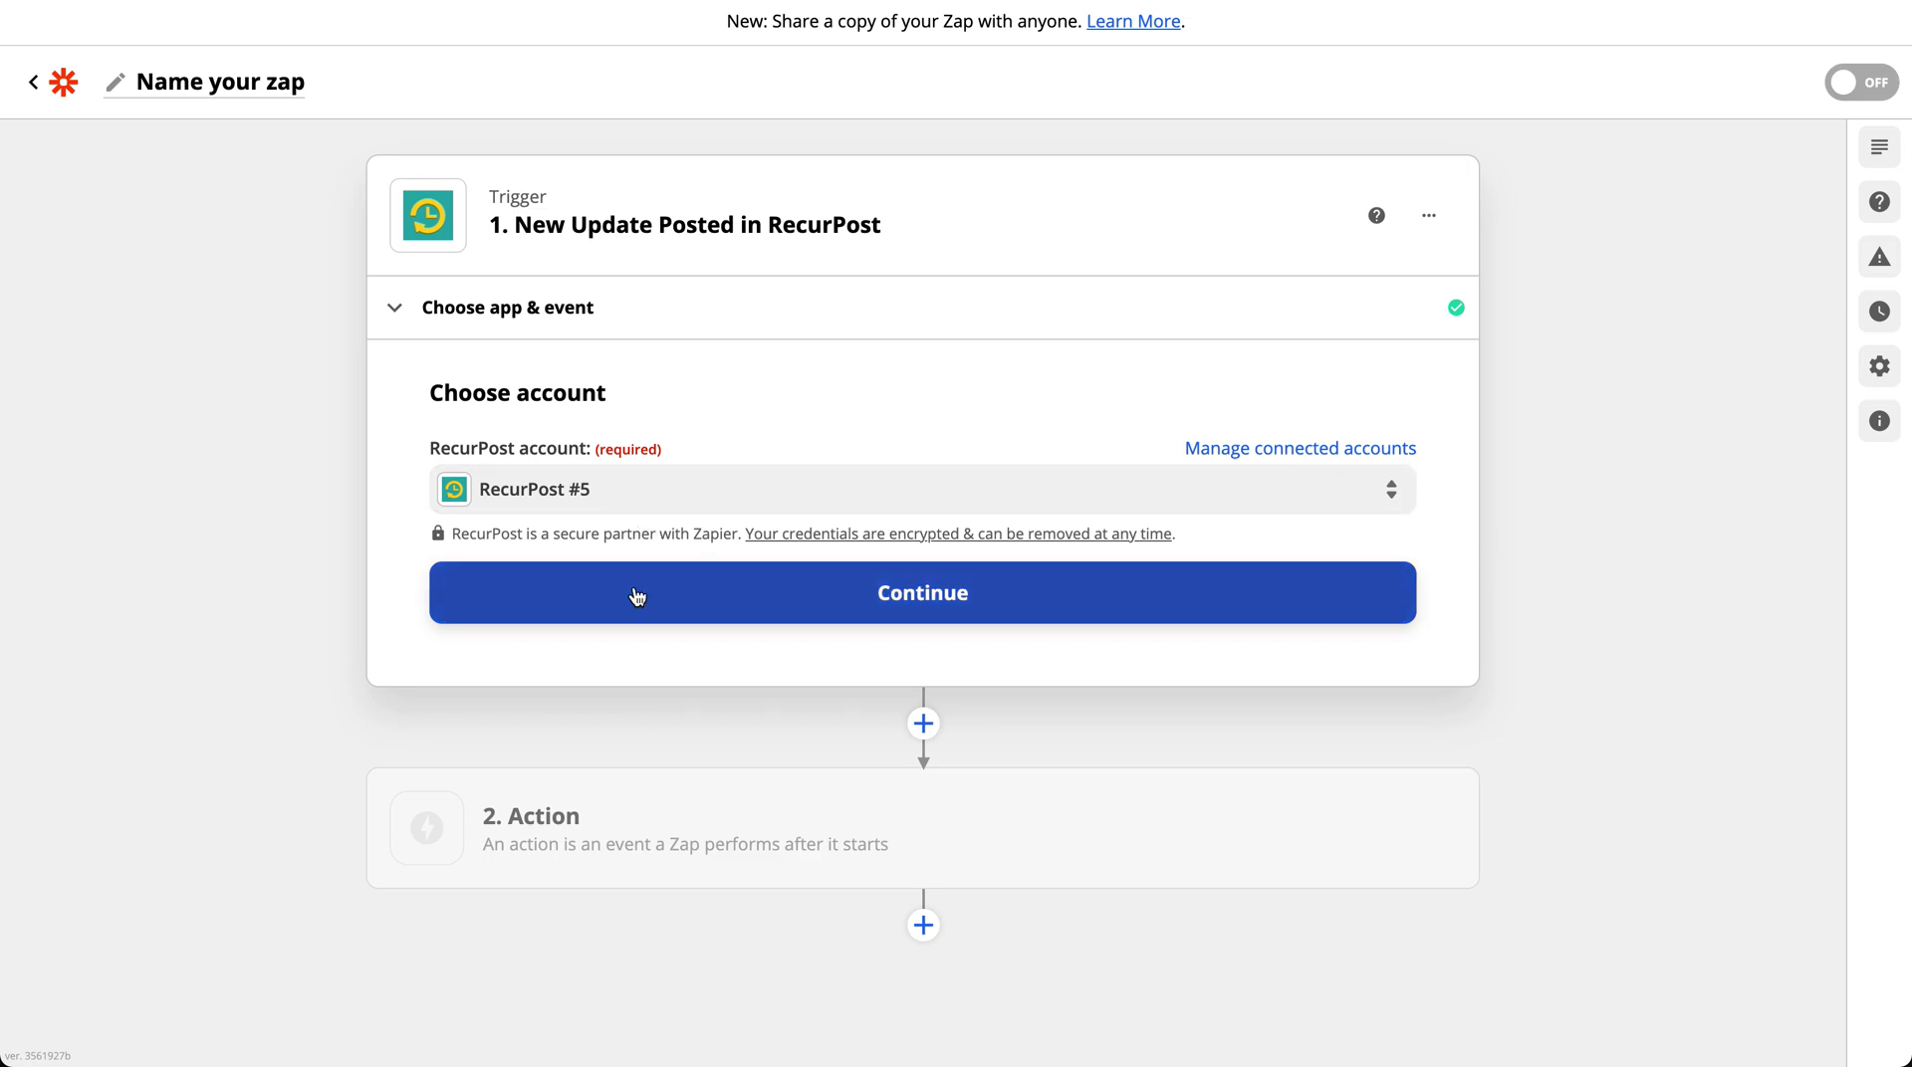
{"action": "left_click", "coordinate": [669, 591]}
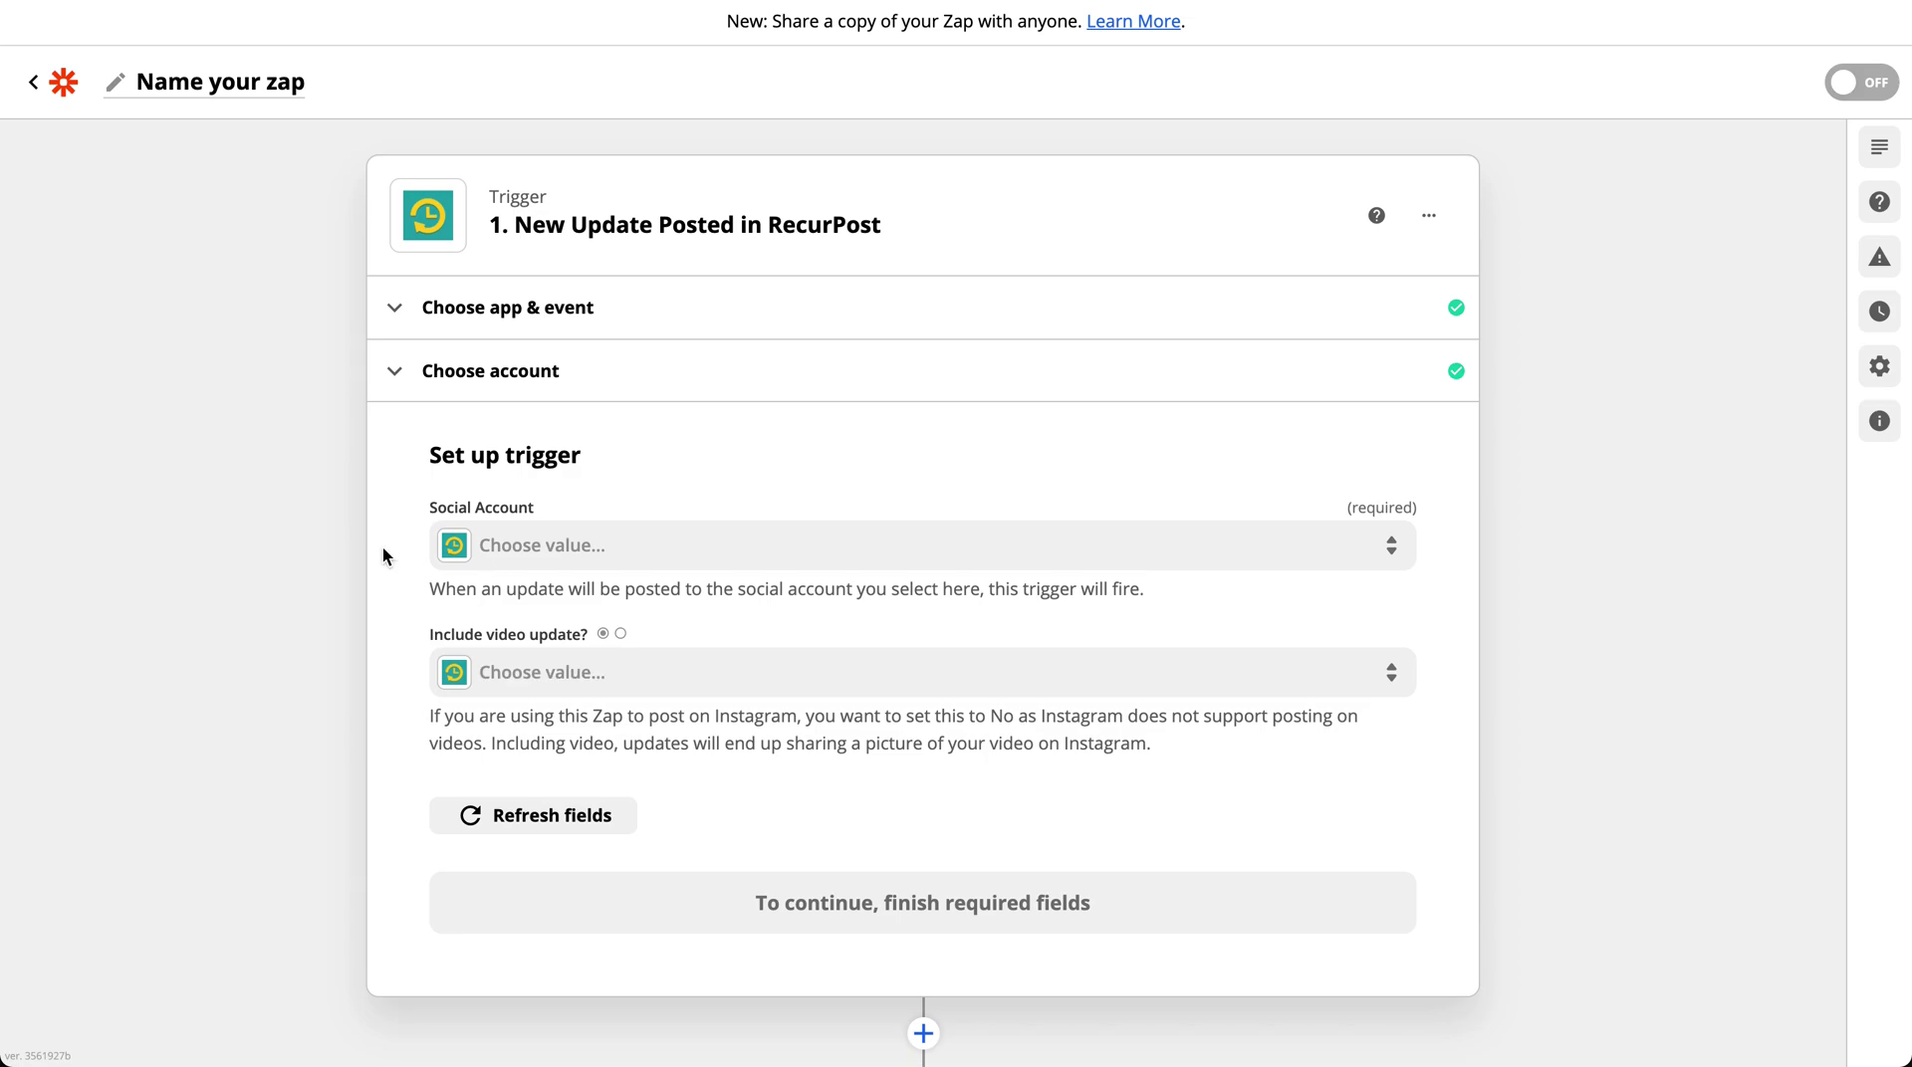
Set the trigger's social account to Reddit Zapier Connection (Facebook Page) and Include video update to True, and continue.
{"action": "left_click", "coordinate": [624, 545]}
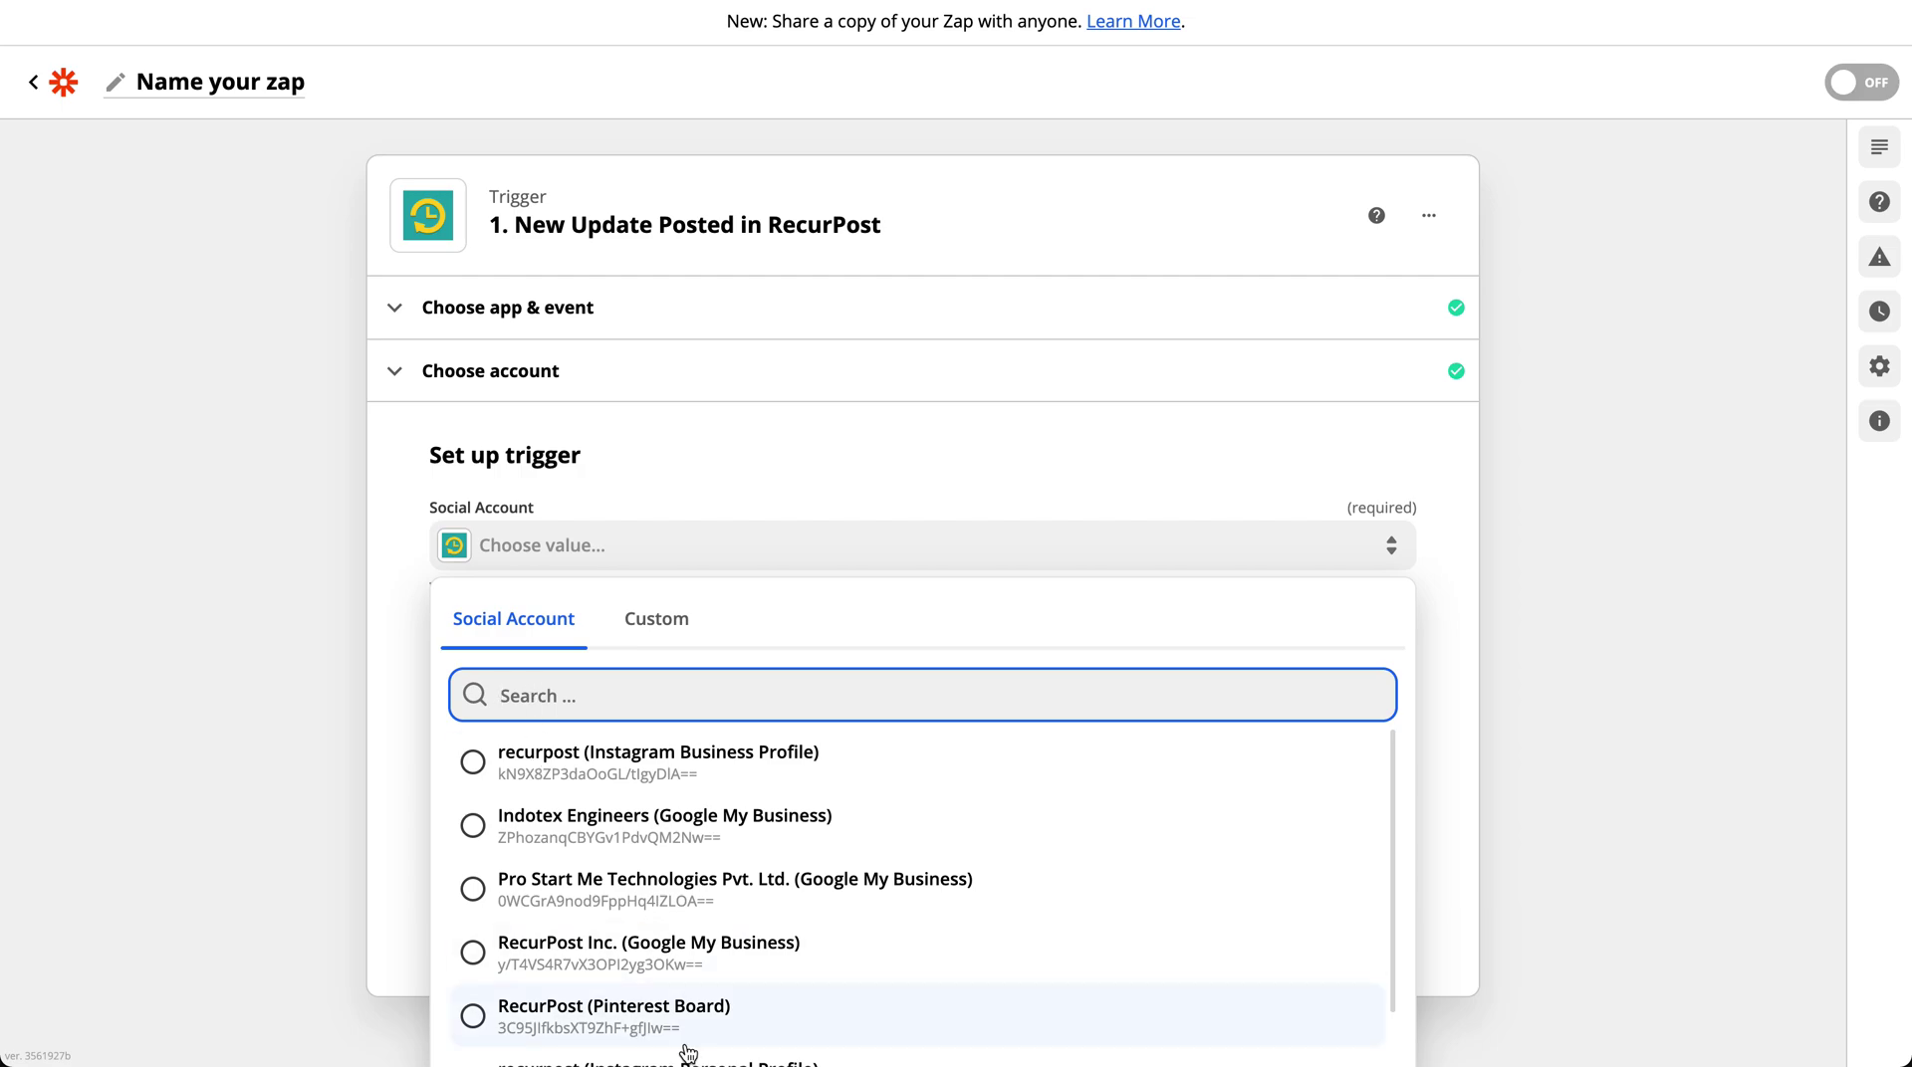
{"action": "scroll", "coordinate": [697, 996], "scroll_direction": "down", "scroll_amount": 3}
{"action": "type", "text": "redd"}
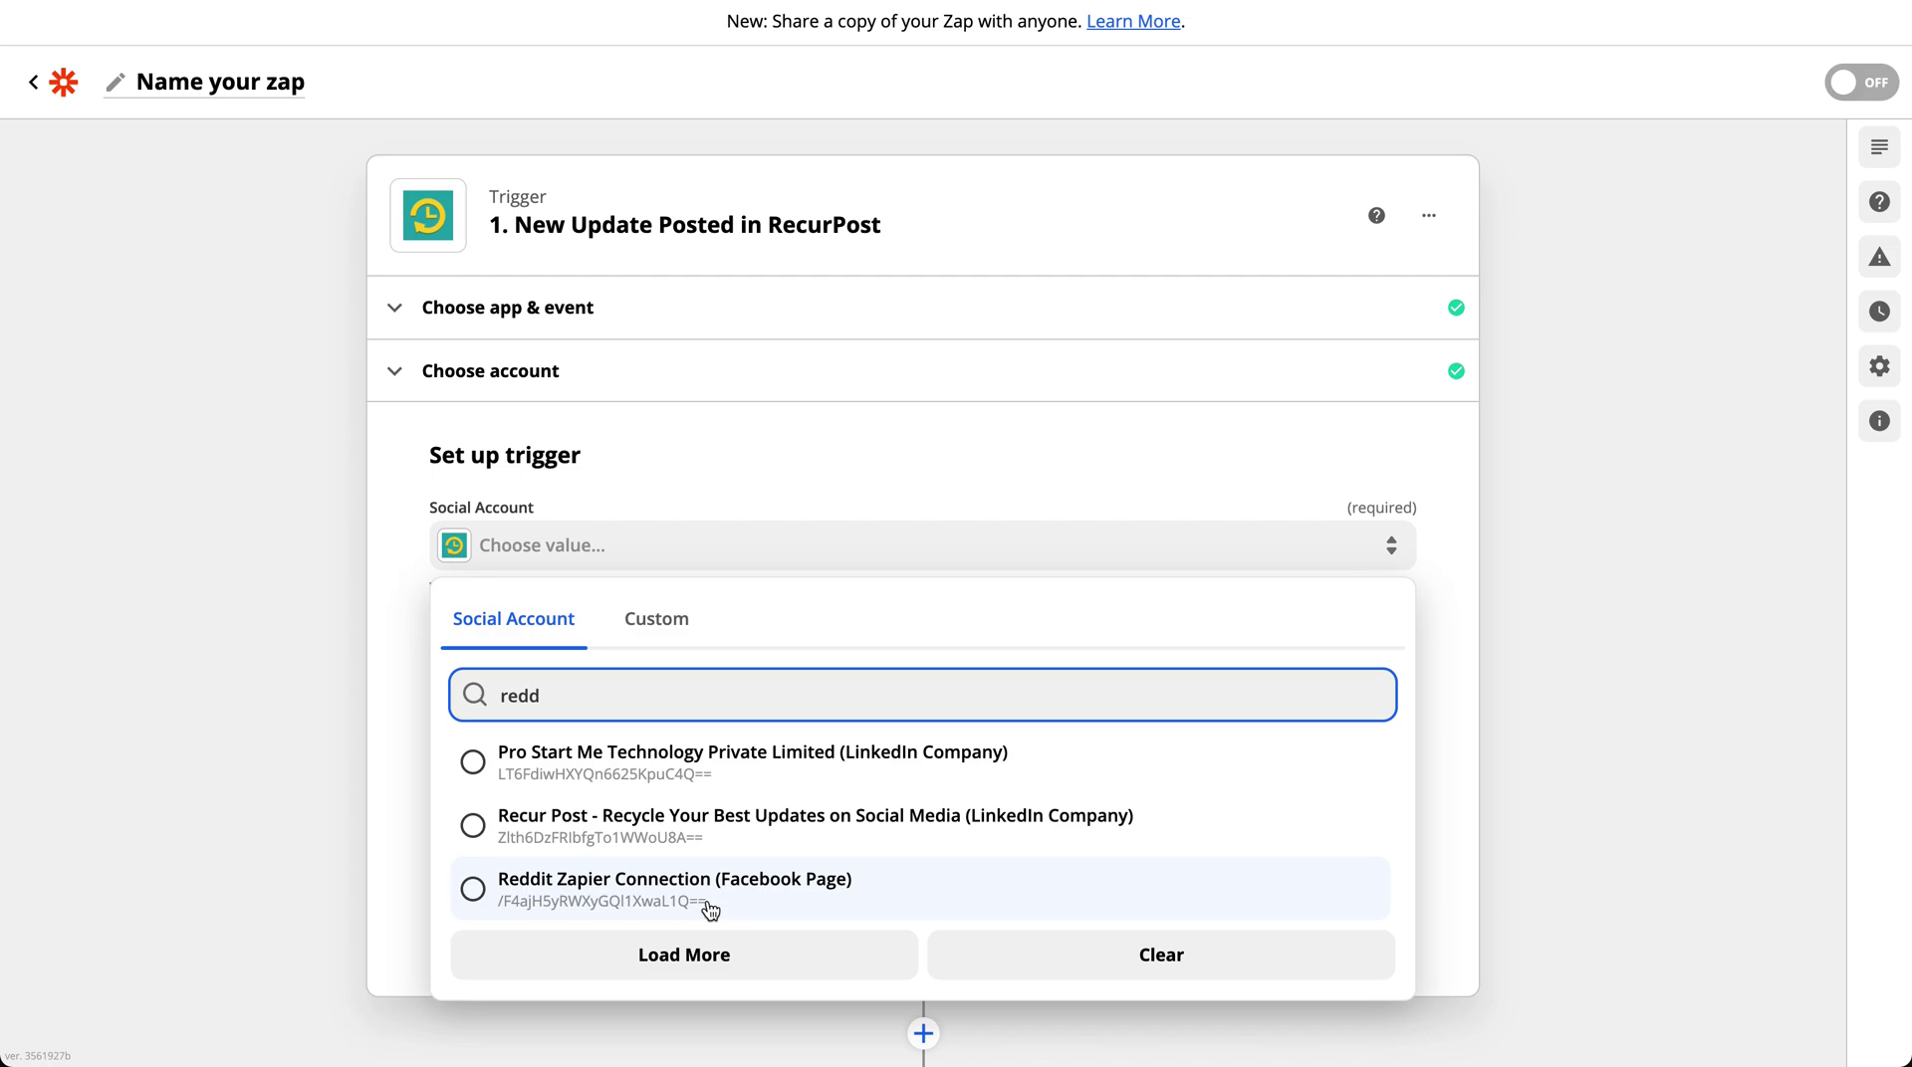
{"action": "left_click", "coordinate": [668, 899]}
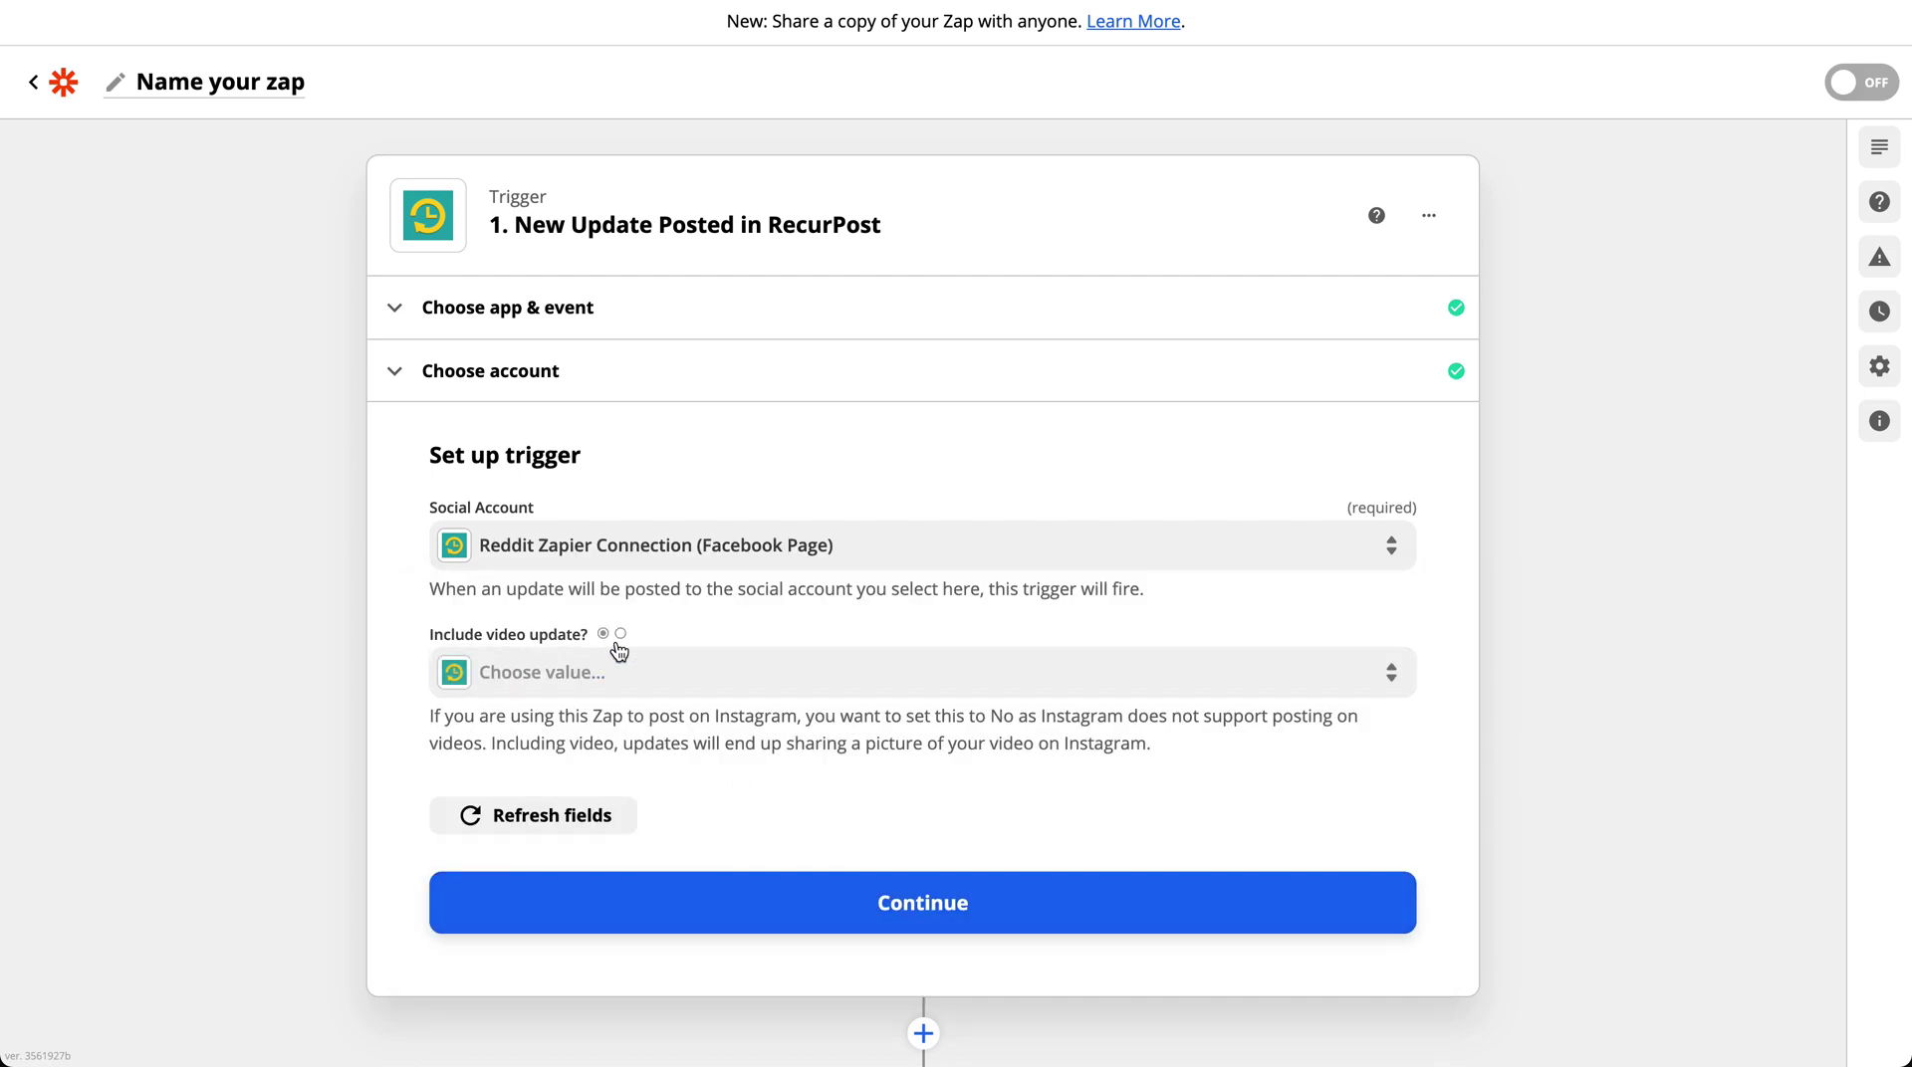
{"action": "left_click", "coordinate": [666, 674]}
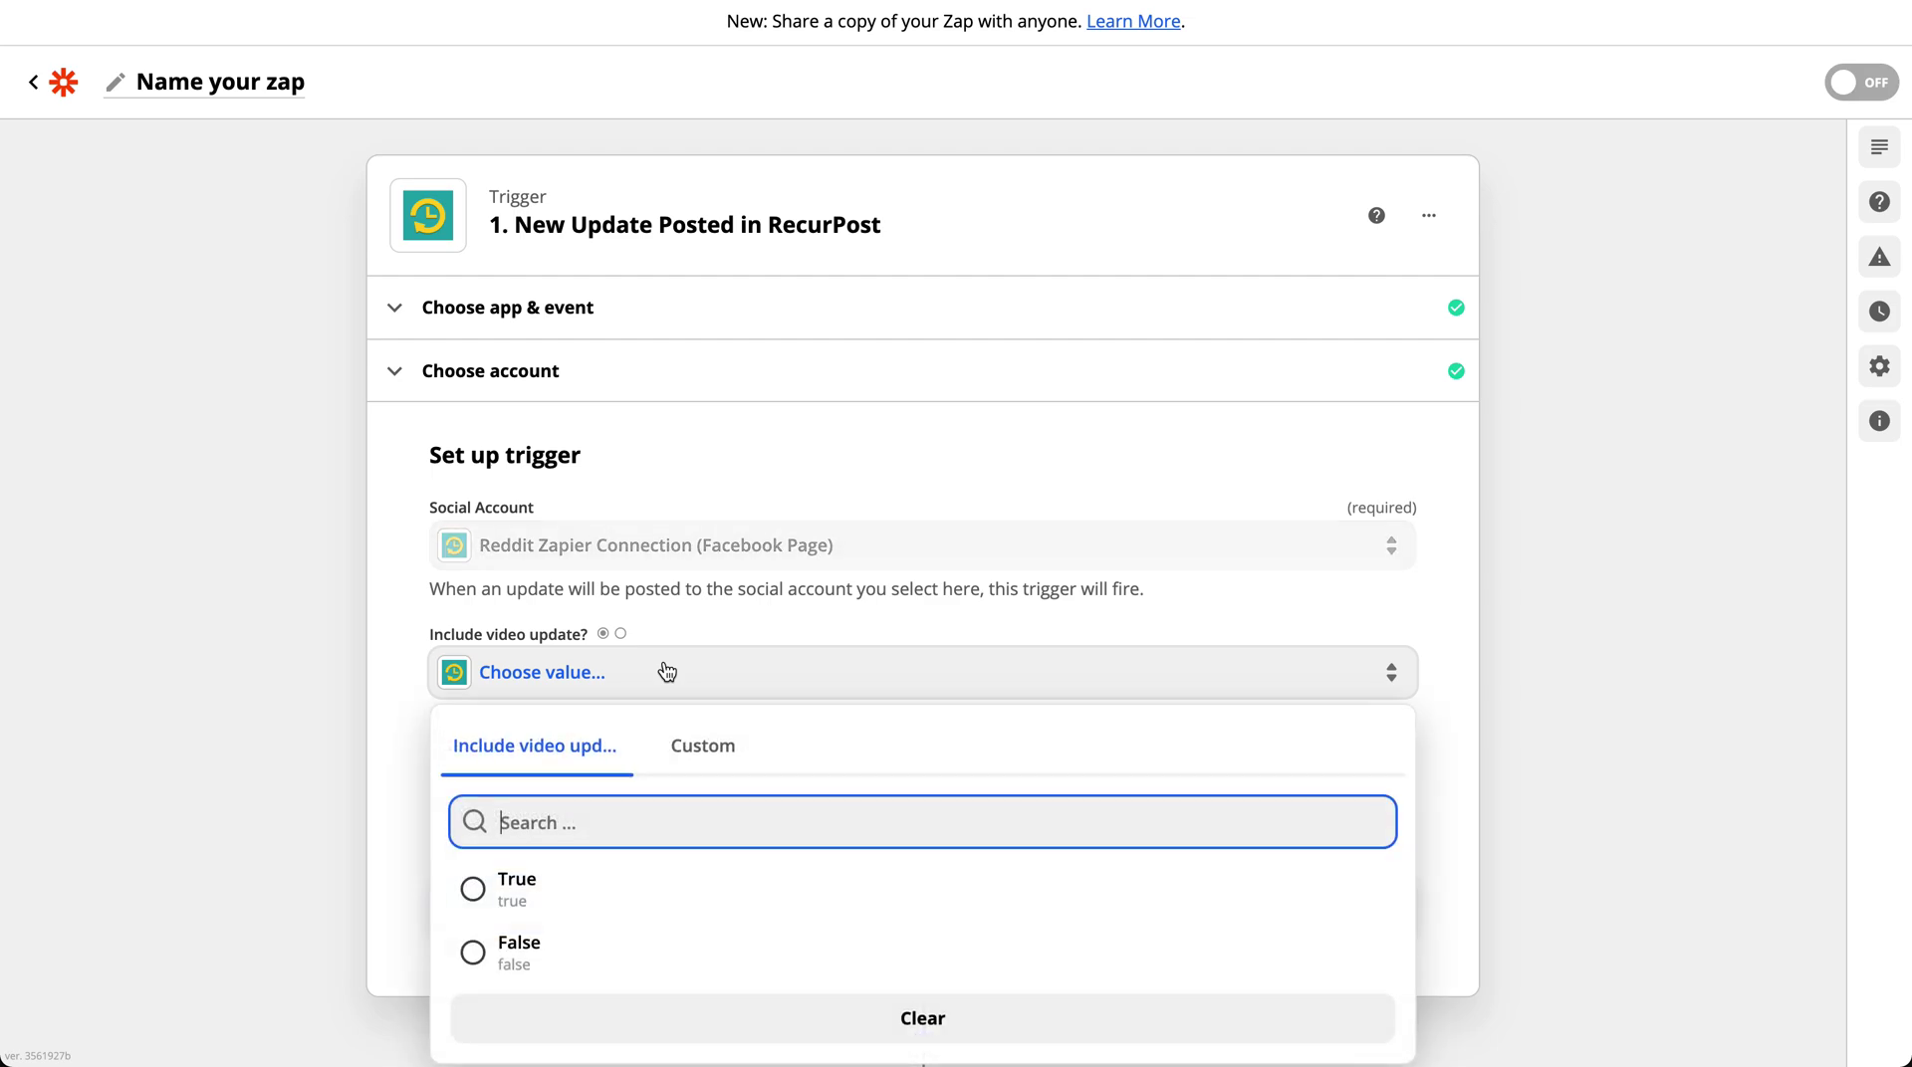
{"action": "left_click", "coordinate": [540, 901]}
{"action": "left_click", "coordinate": [678, 906]}
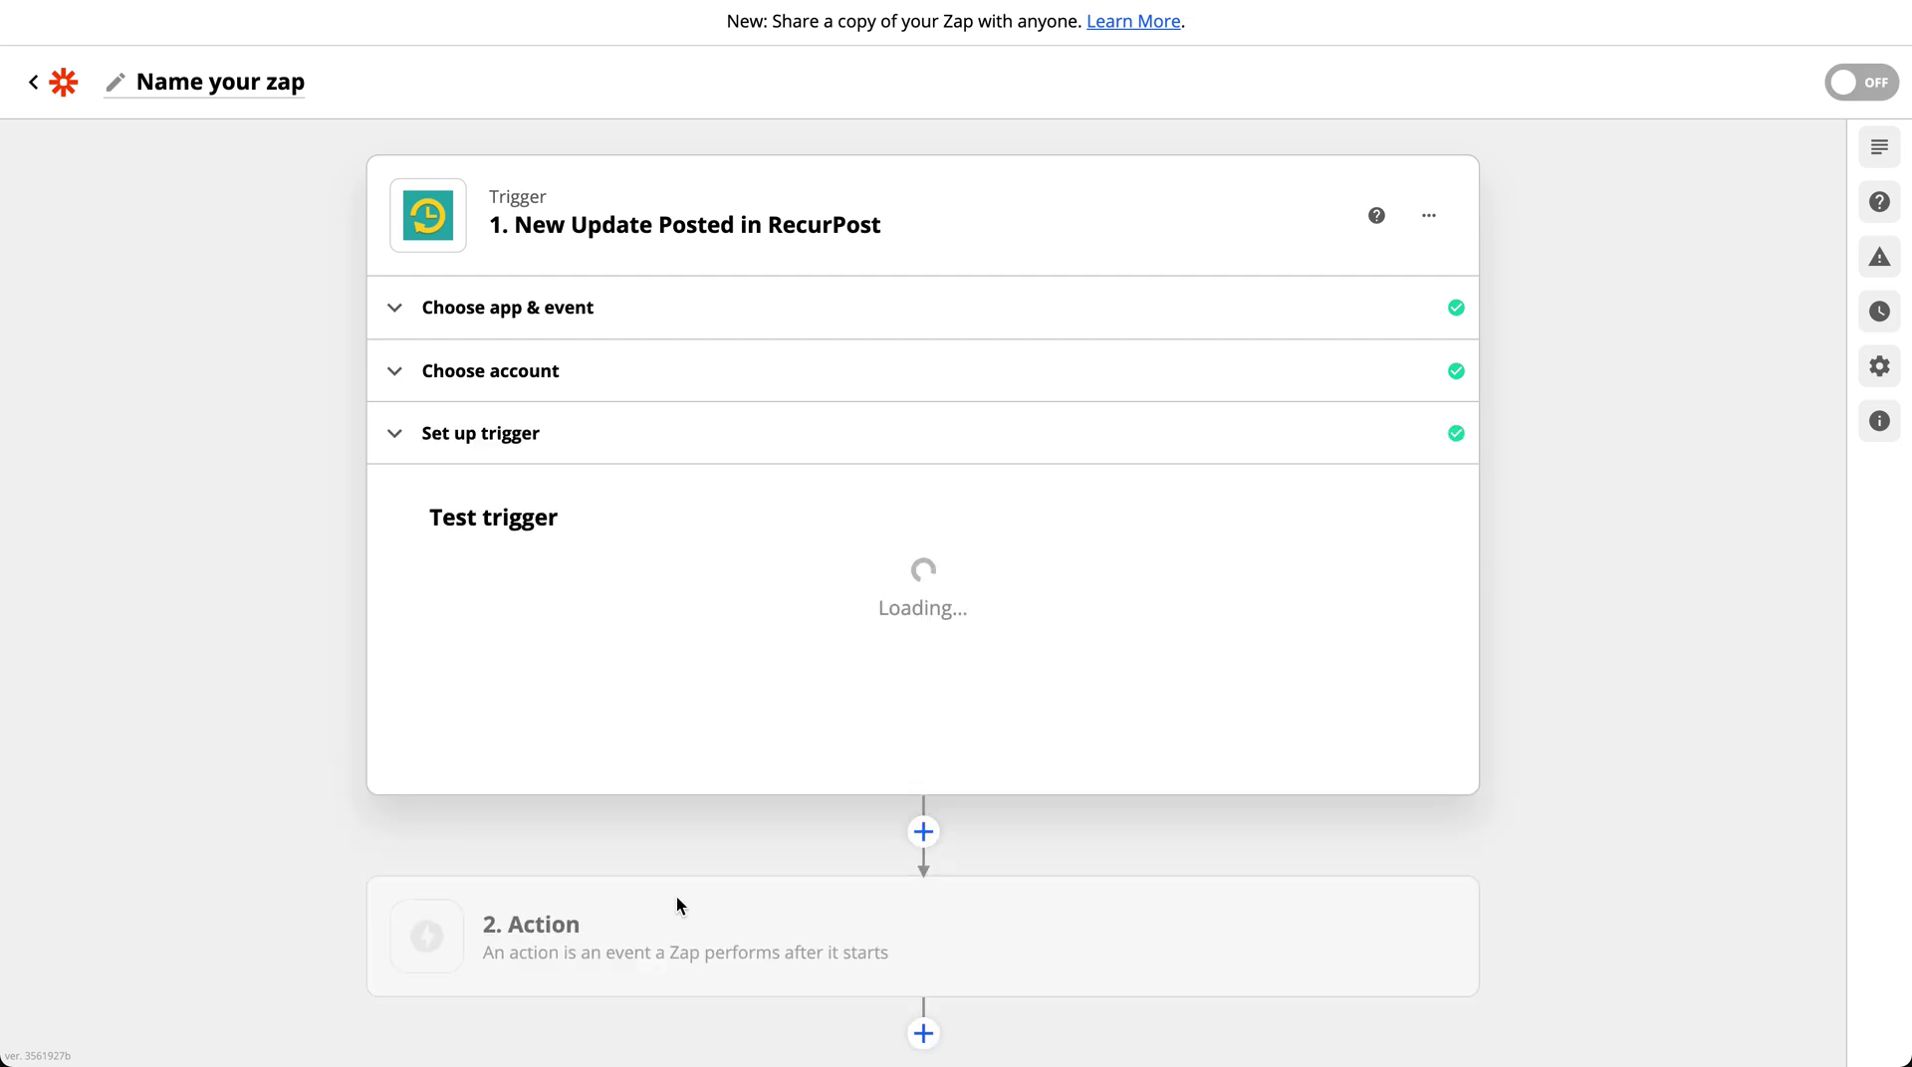
Test the RecurPost trigger, skip the test, and continue with the example update.
{"action": "left_click", "coordinate": [905, 905]}
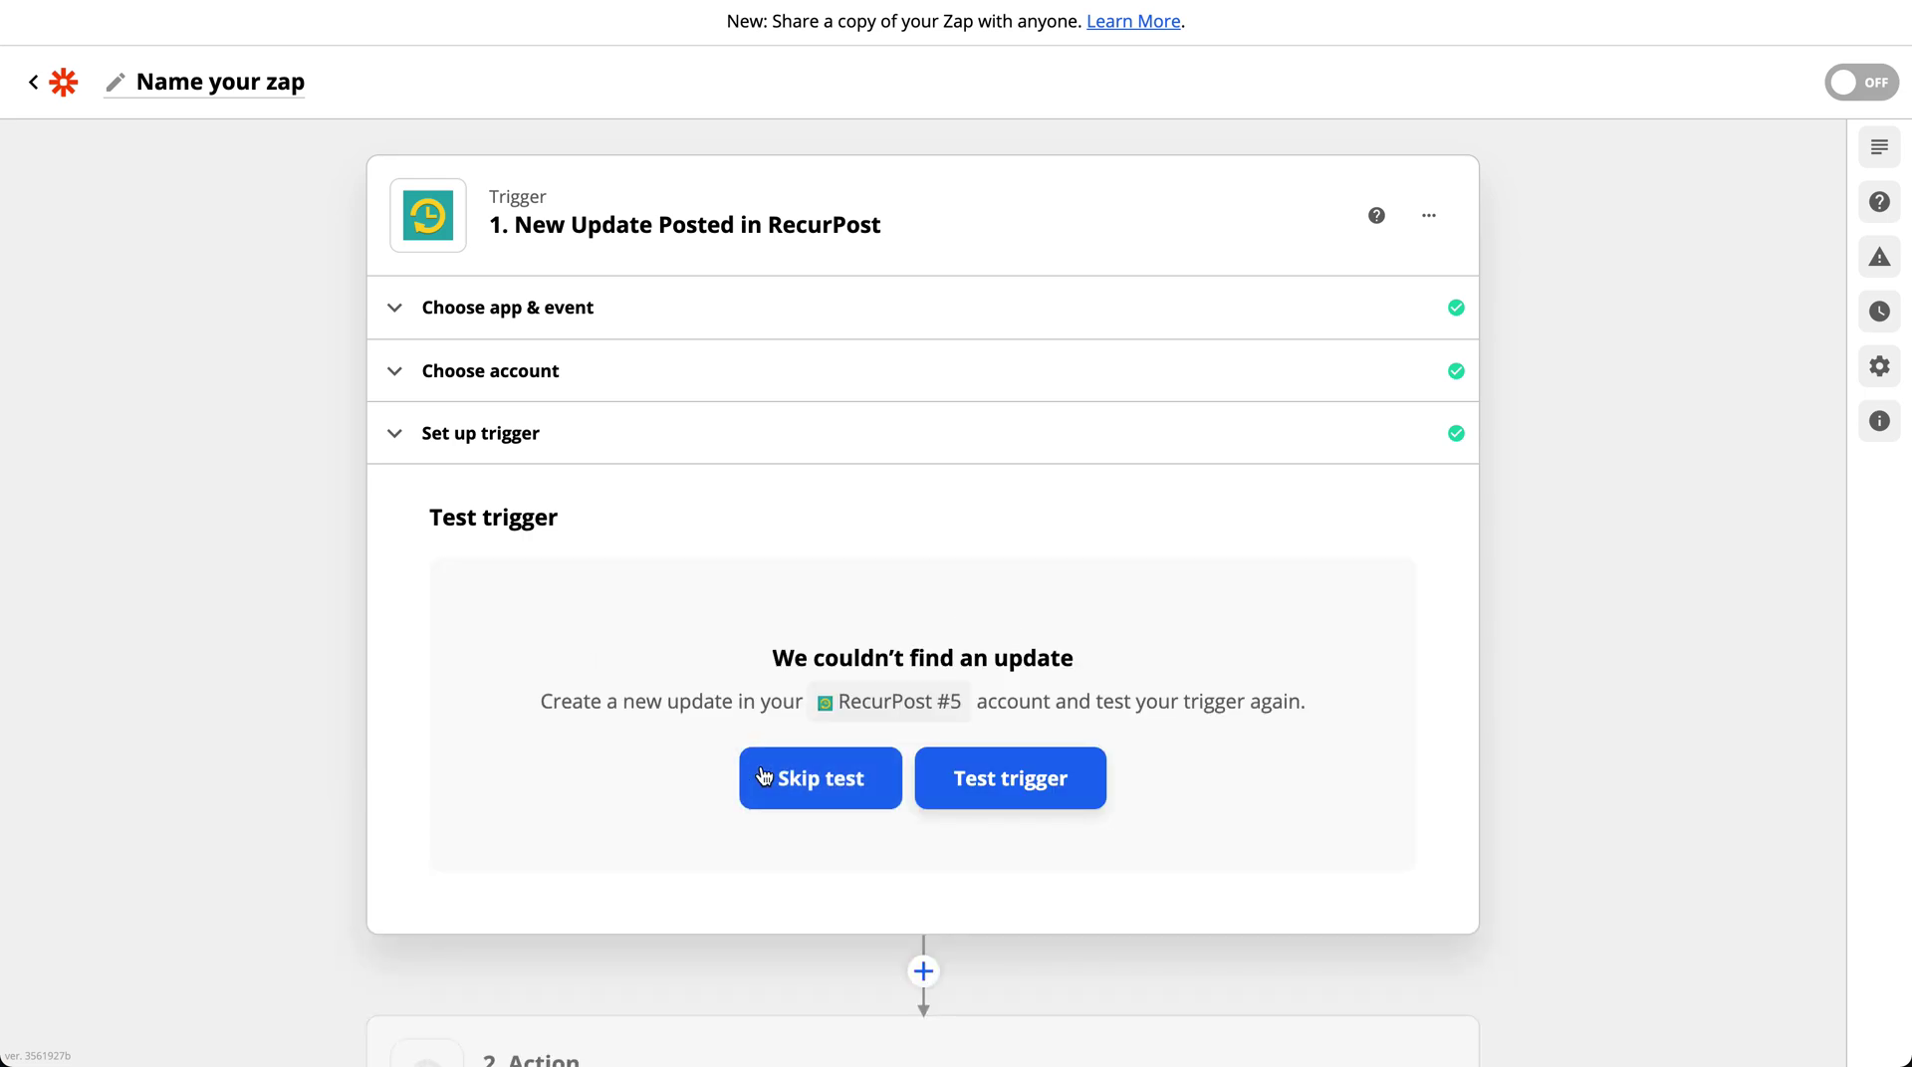
{"action": "left_click", "coordinate": [828, 789]}
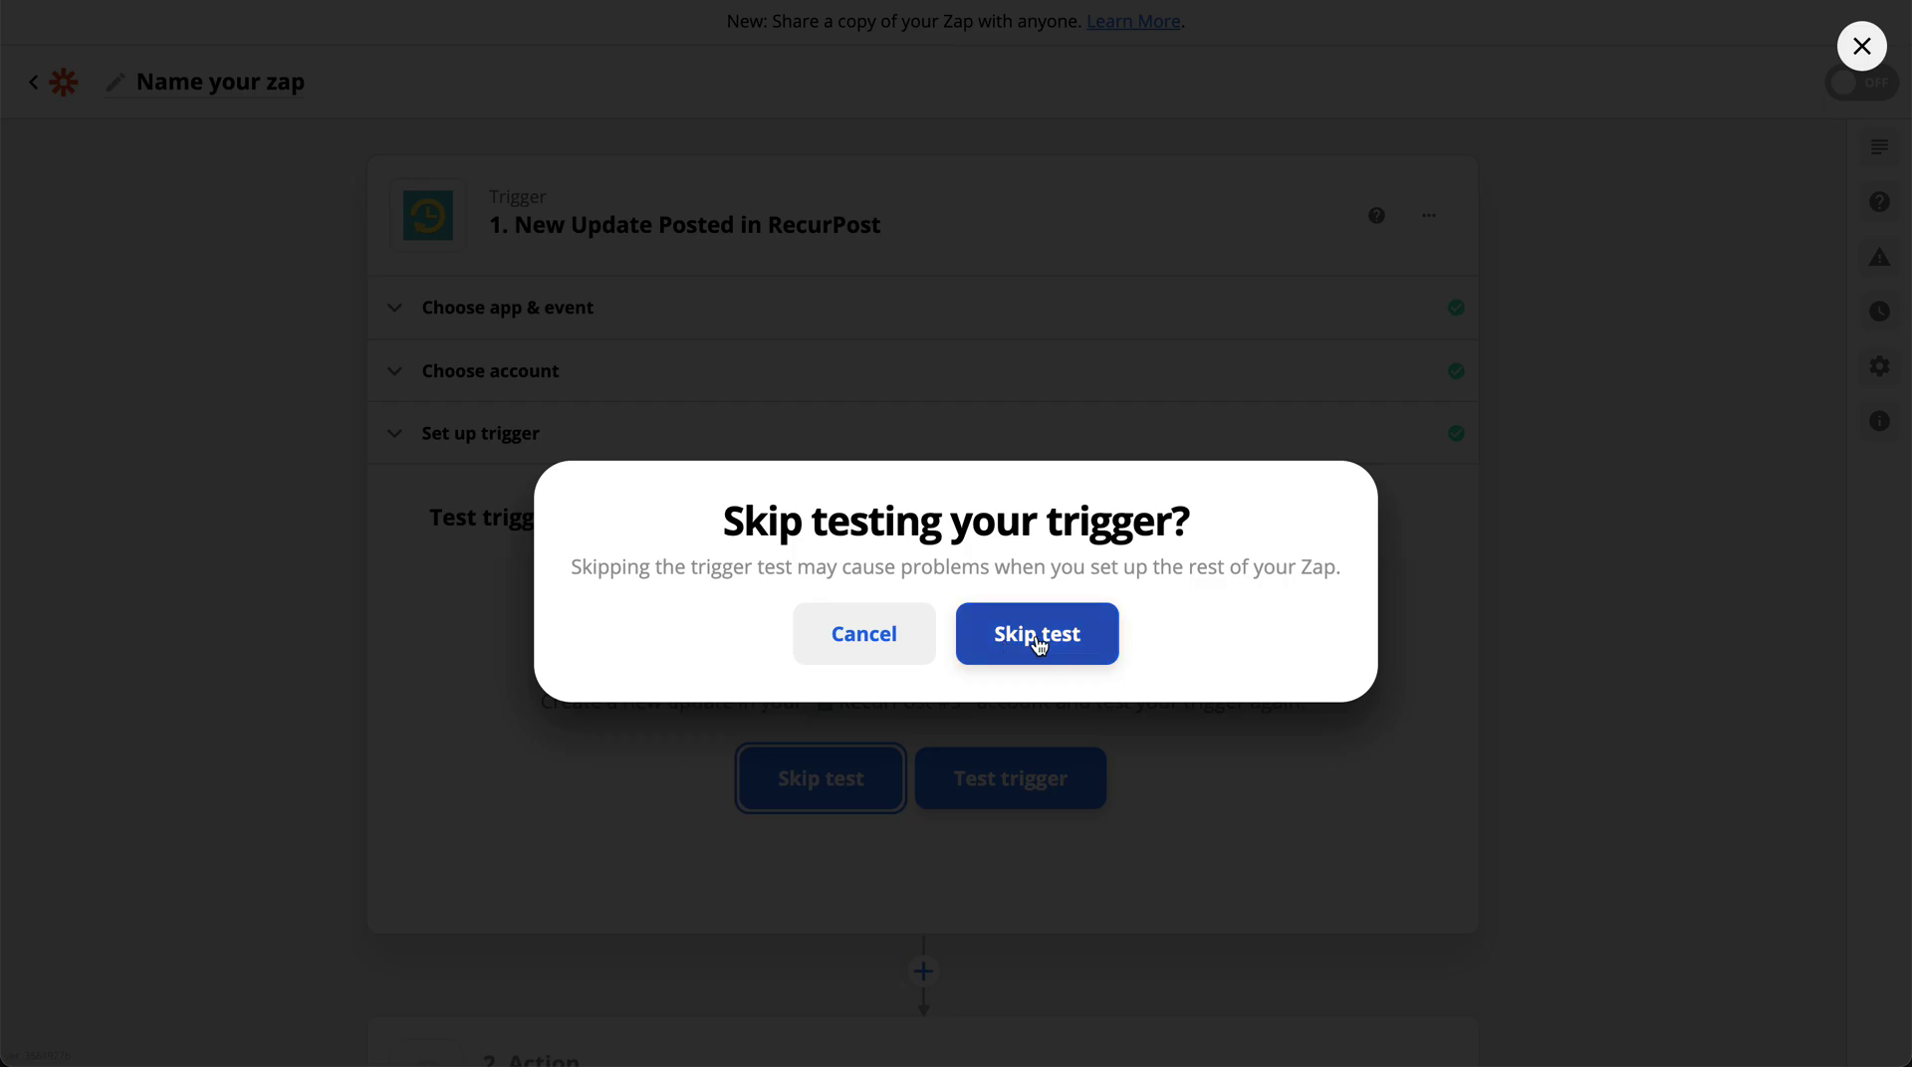
{"action": "left_click", "coordinate": [1036, 636]}
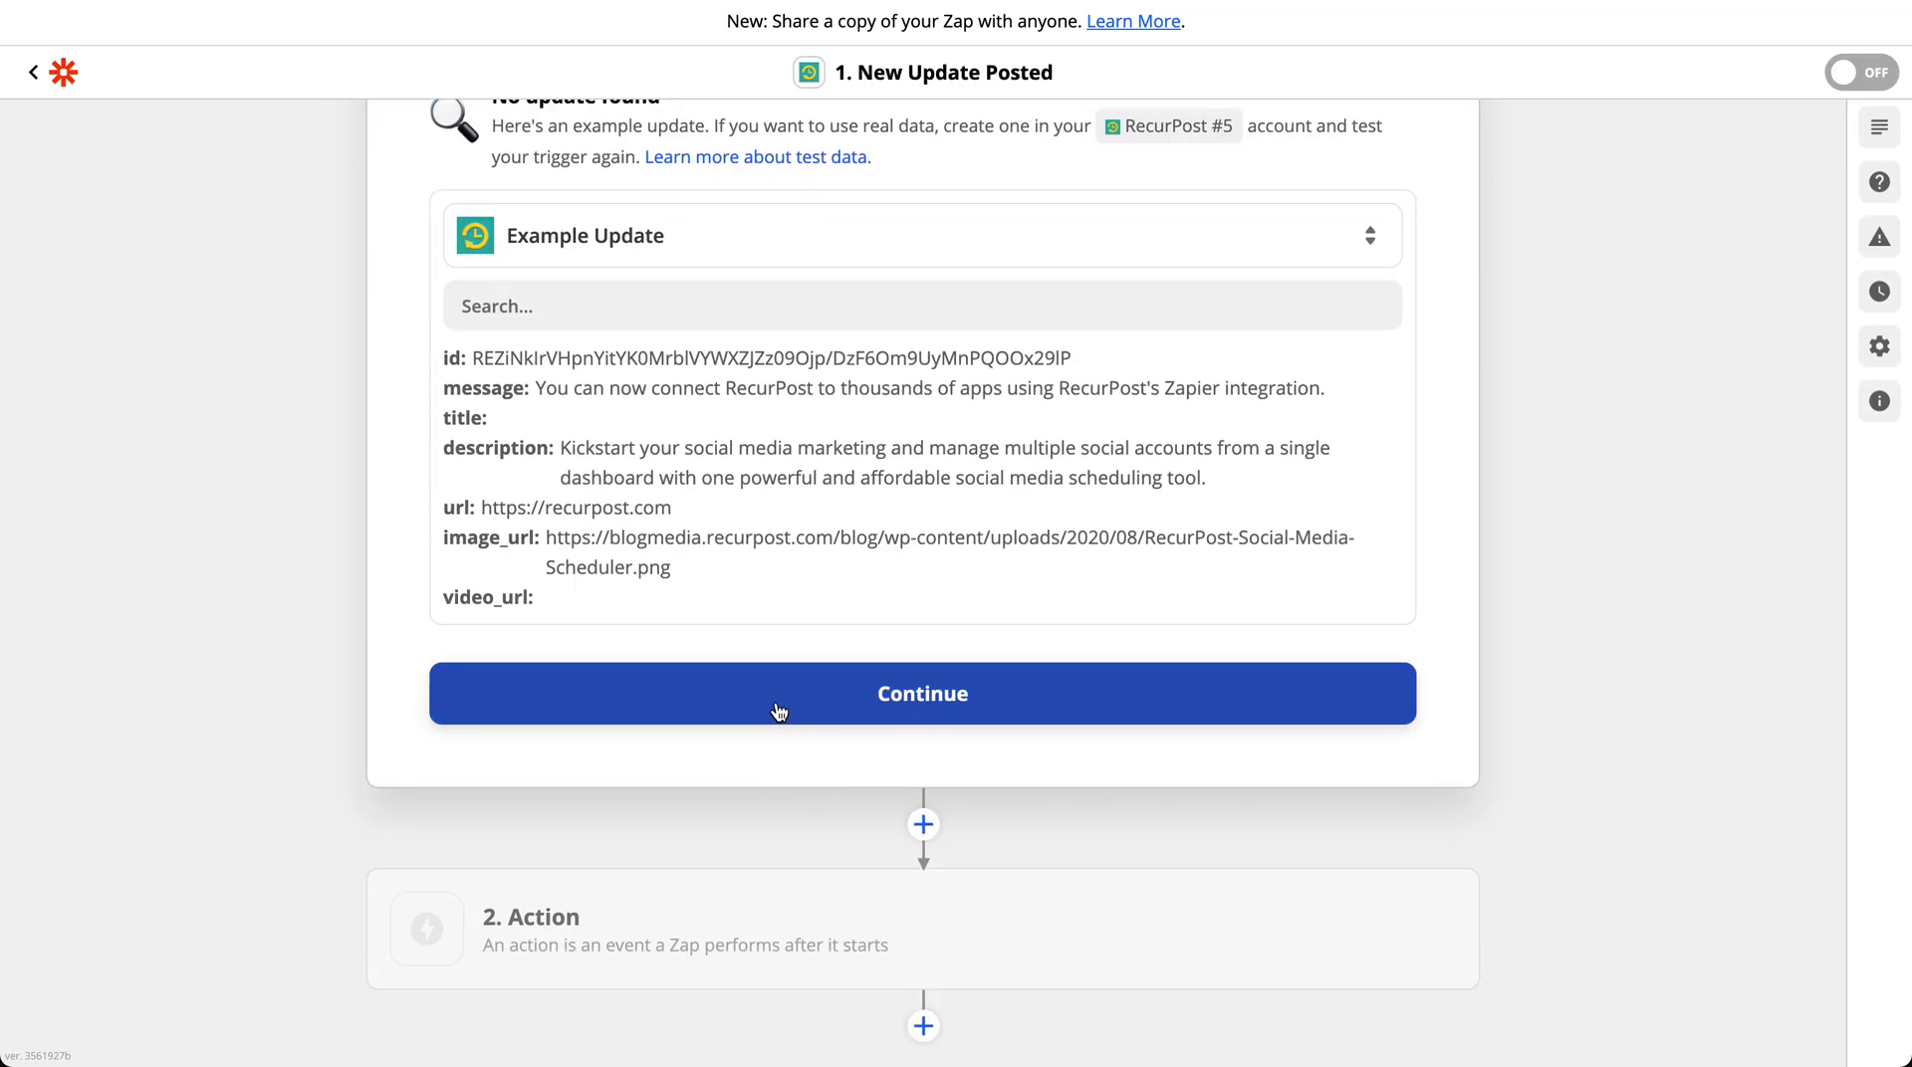
{"action": "left_click", "coordinate": [773, 704]}
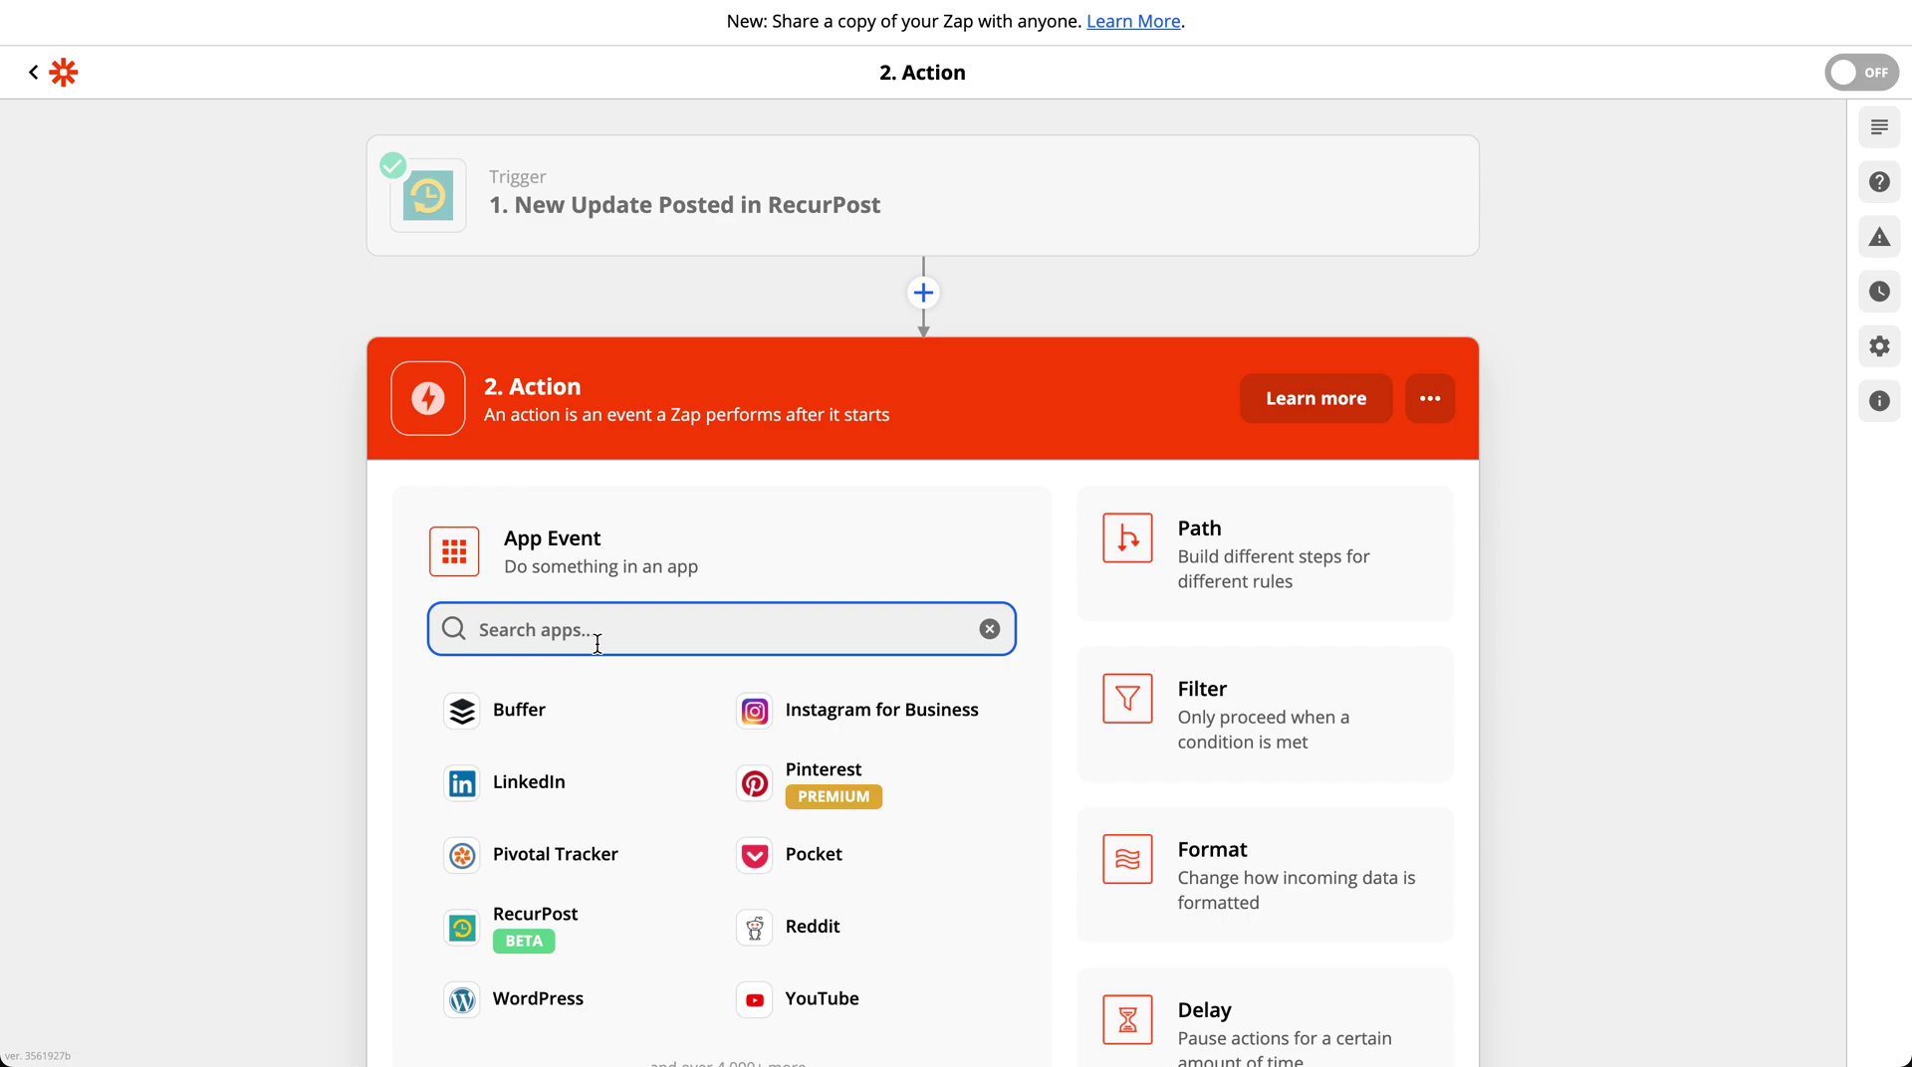
Set the Zap's action app to Reddit with New Link Post as the action event, and continue.
{"action": "left_click", "coordinate": [841, 930]}
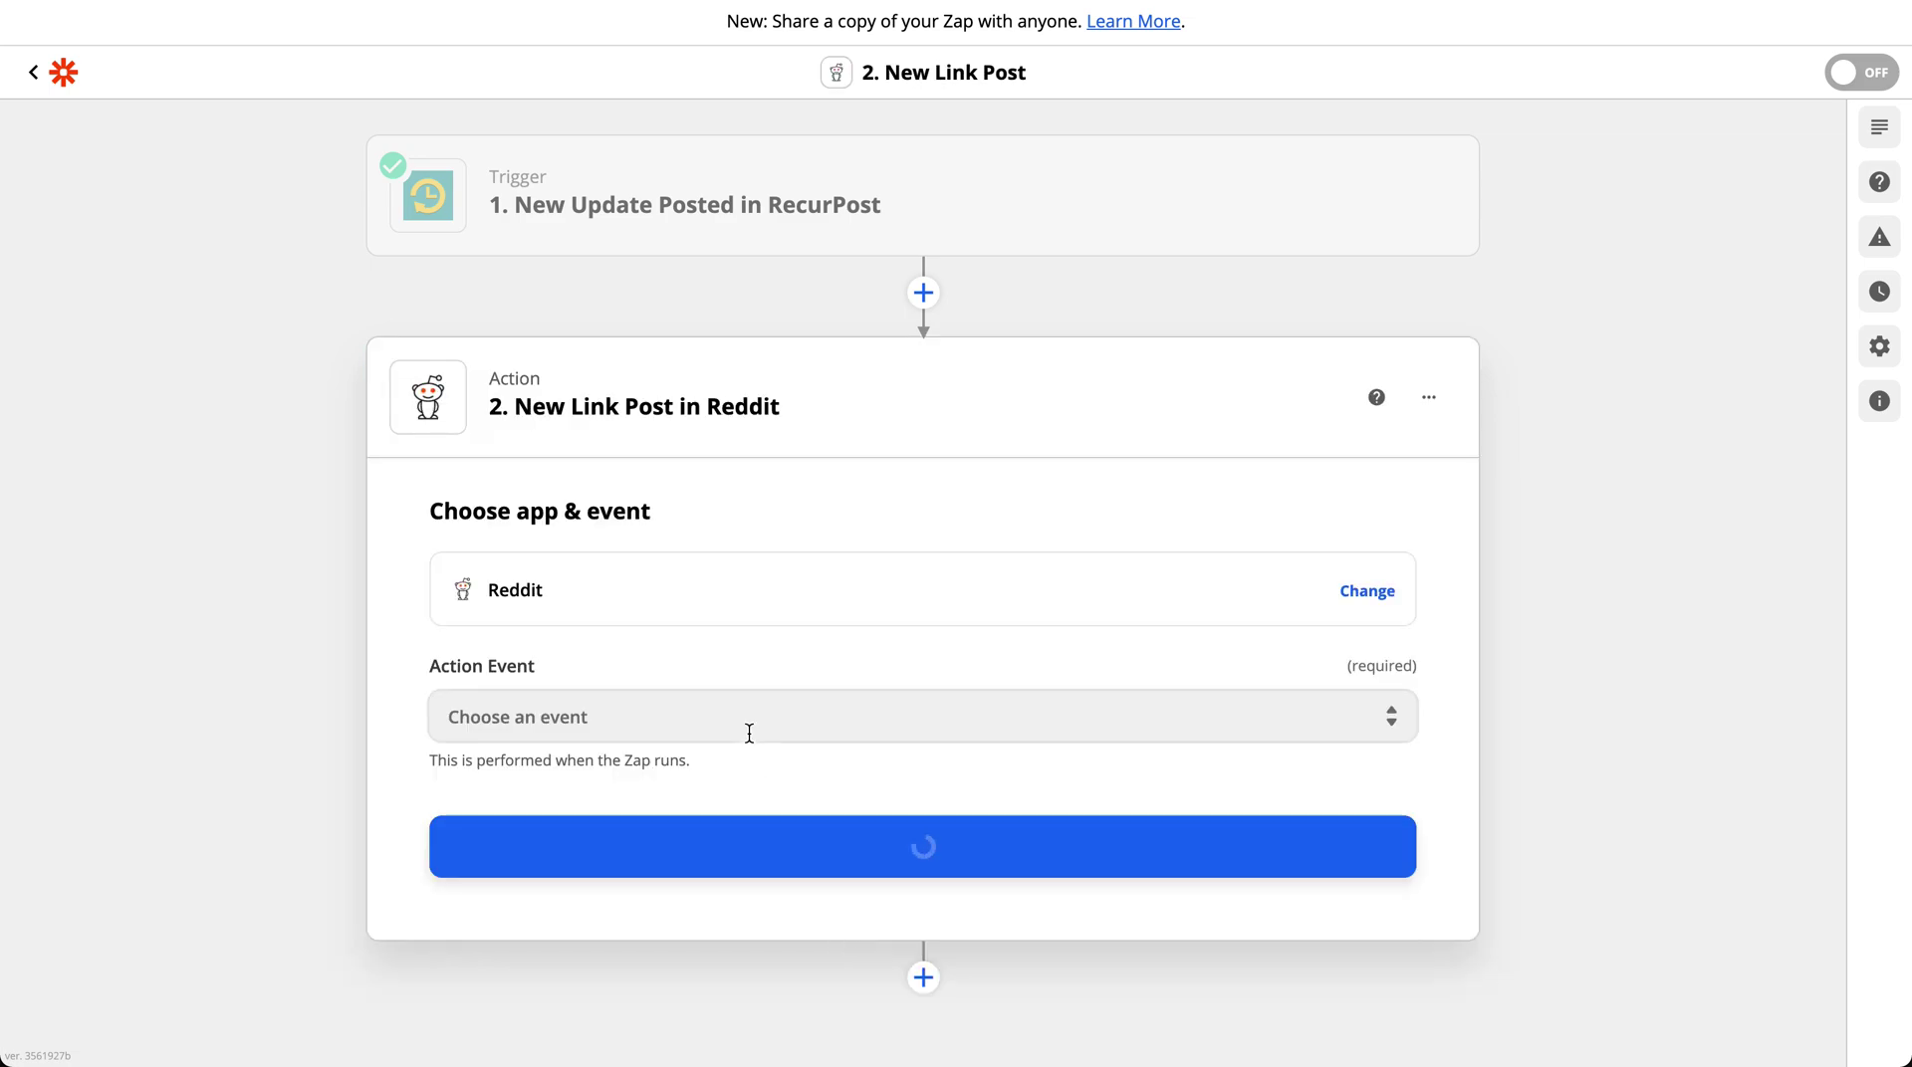
{"action": "left_click", "coordinate": [582, 733]}
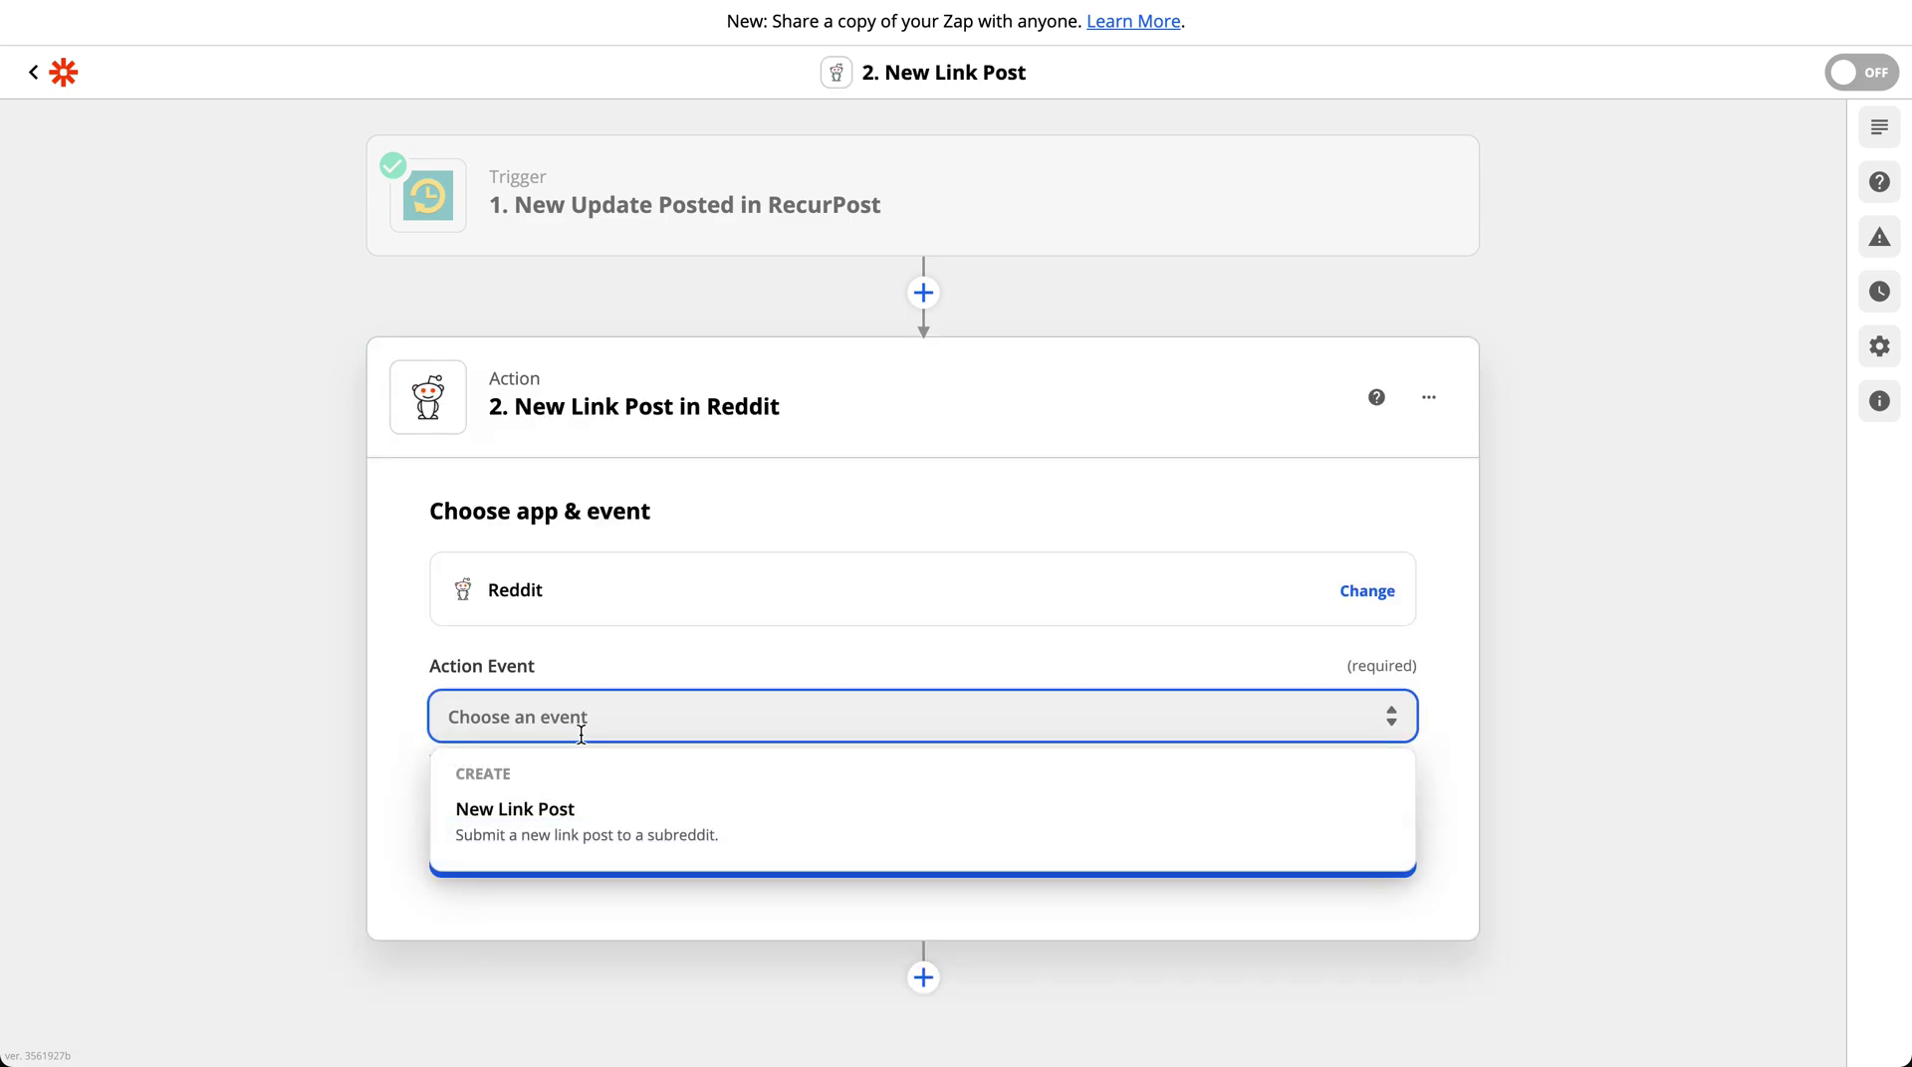
{"action": "left_click", "coordinate": [547, 813]}
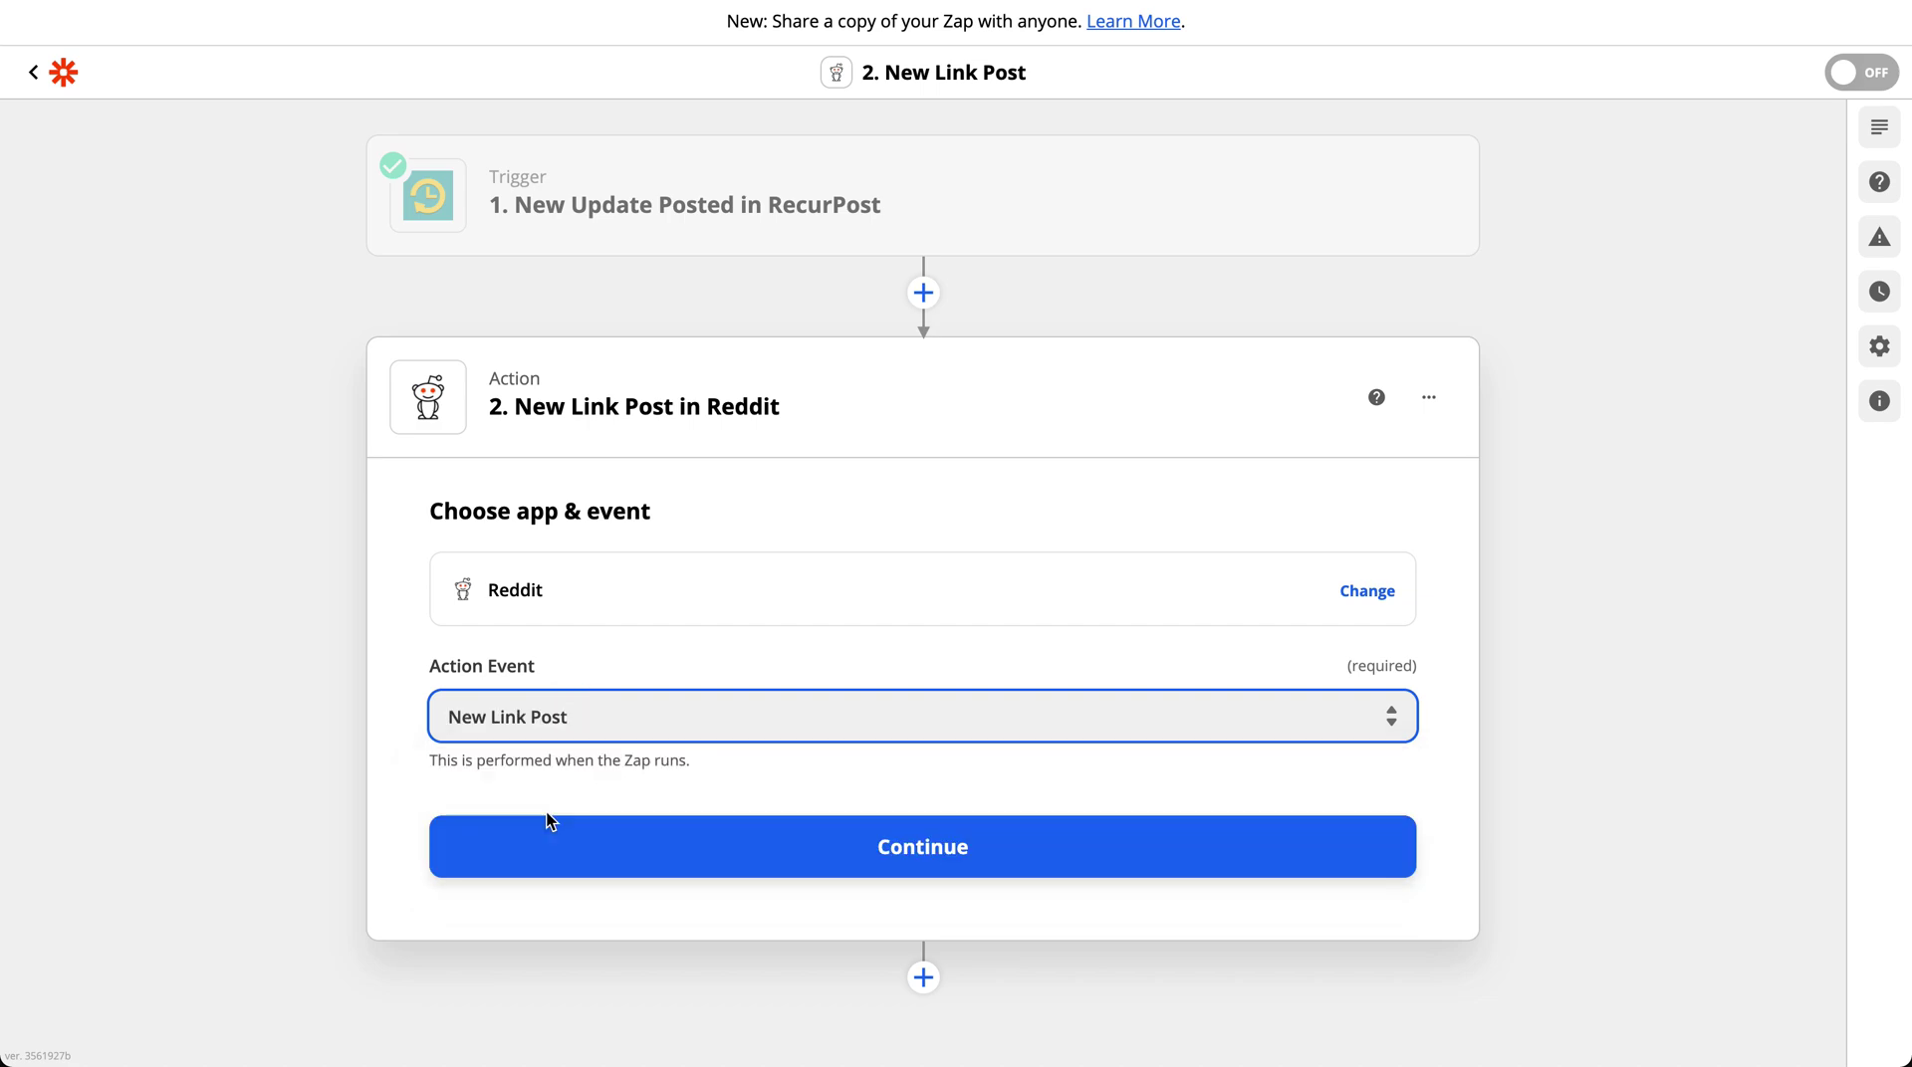
{"action": "mouse_move", "coordinate": [708, 227]}
{"action": "left_click", "coordinate": [663, 846]}
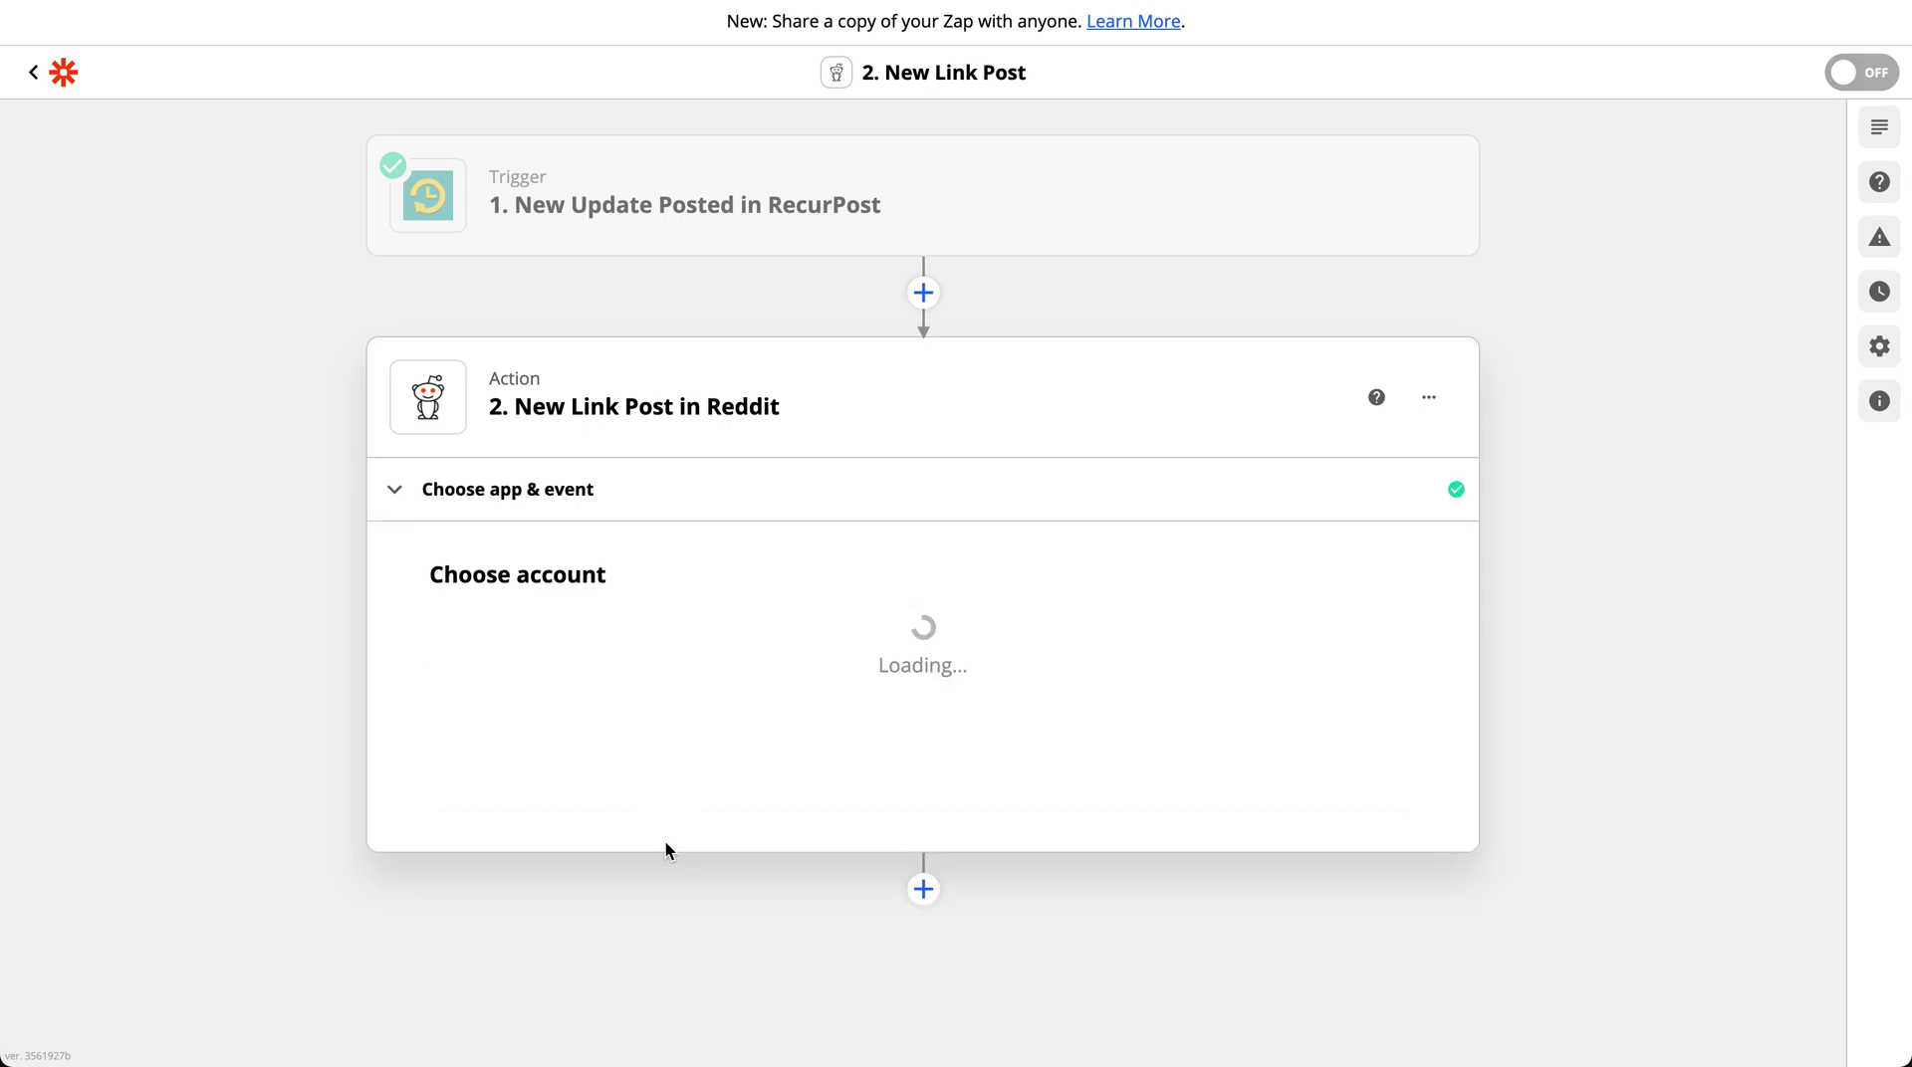
Select the already connected Reddit account for the action and continue to the action setup.
{"action": "left_click", "coordinate": [621, 672]}
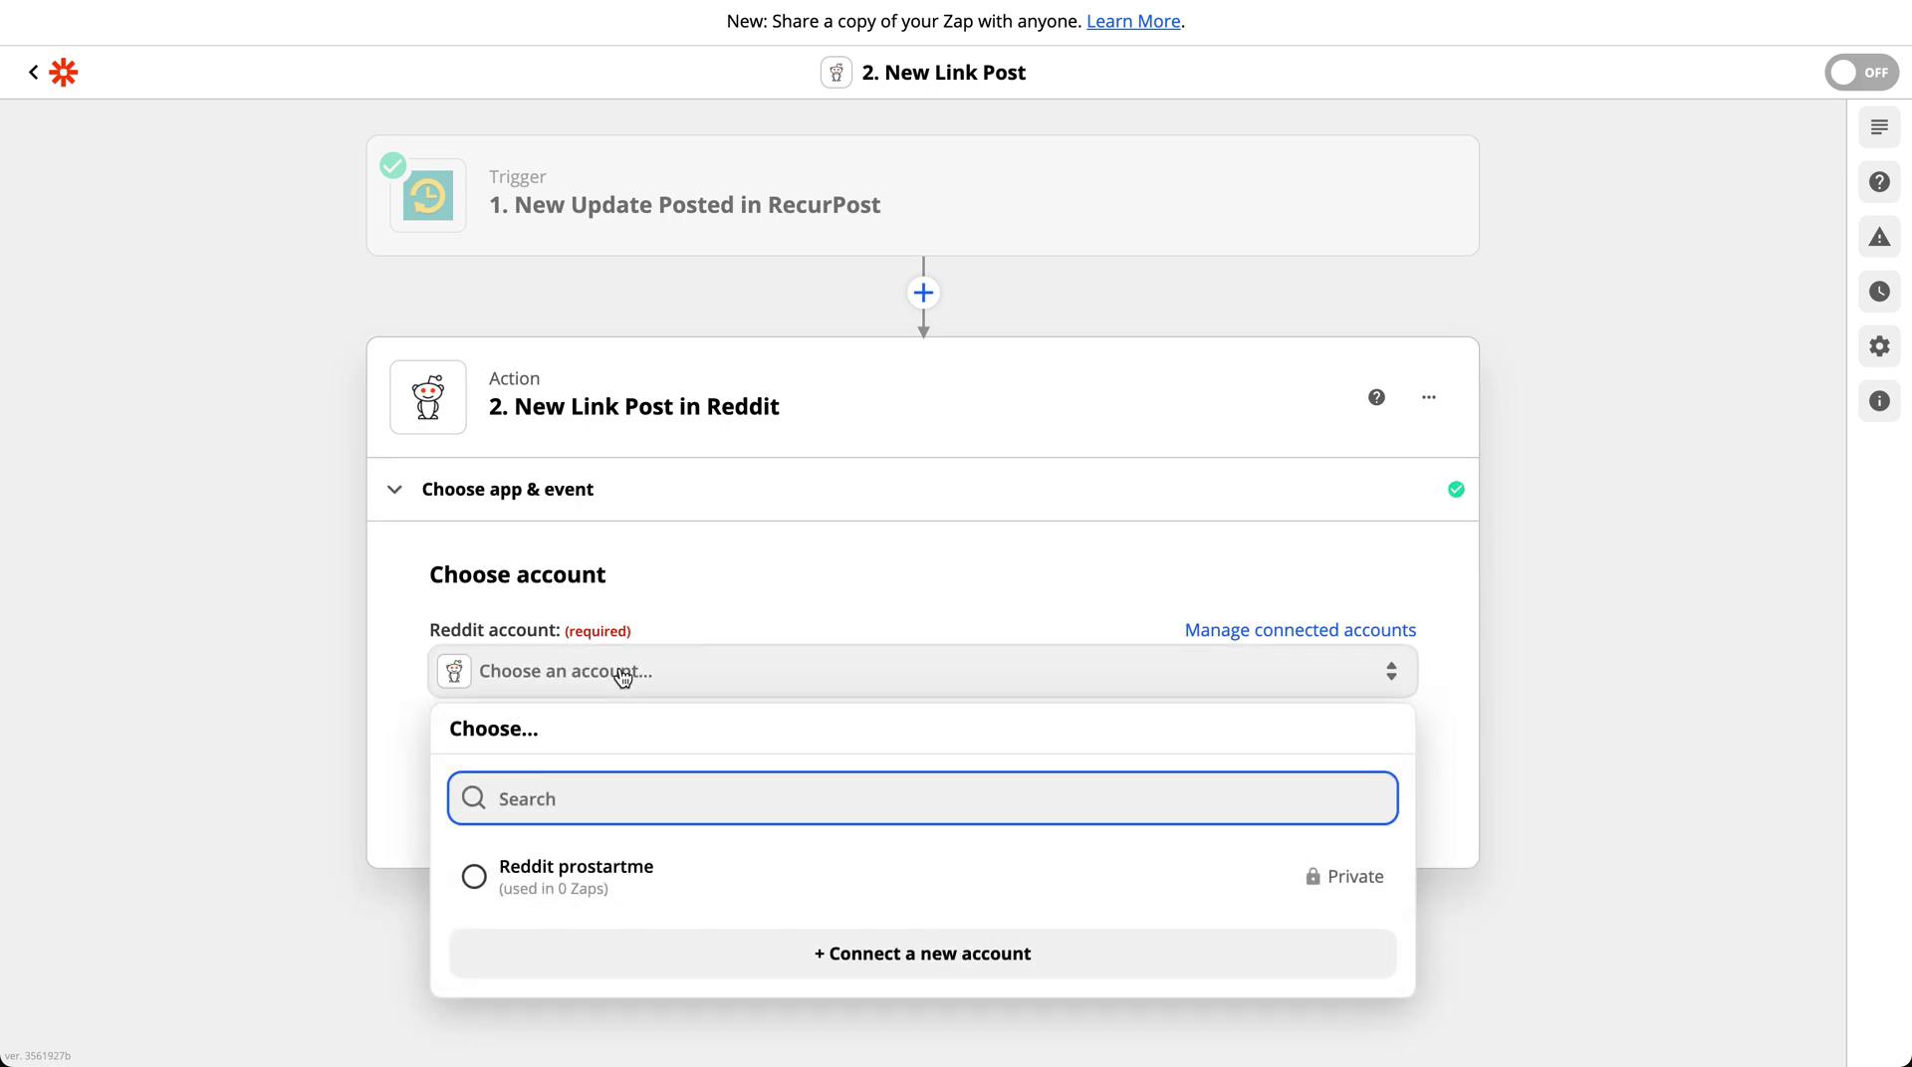
{"action": "left_click", "coordinate": [590, 880]}
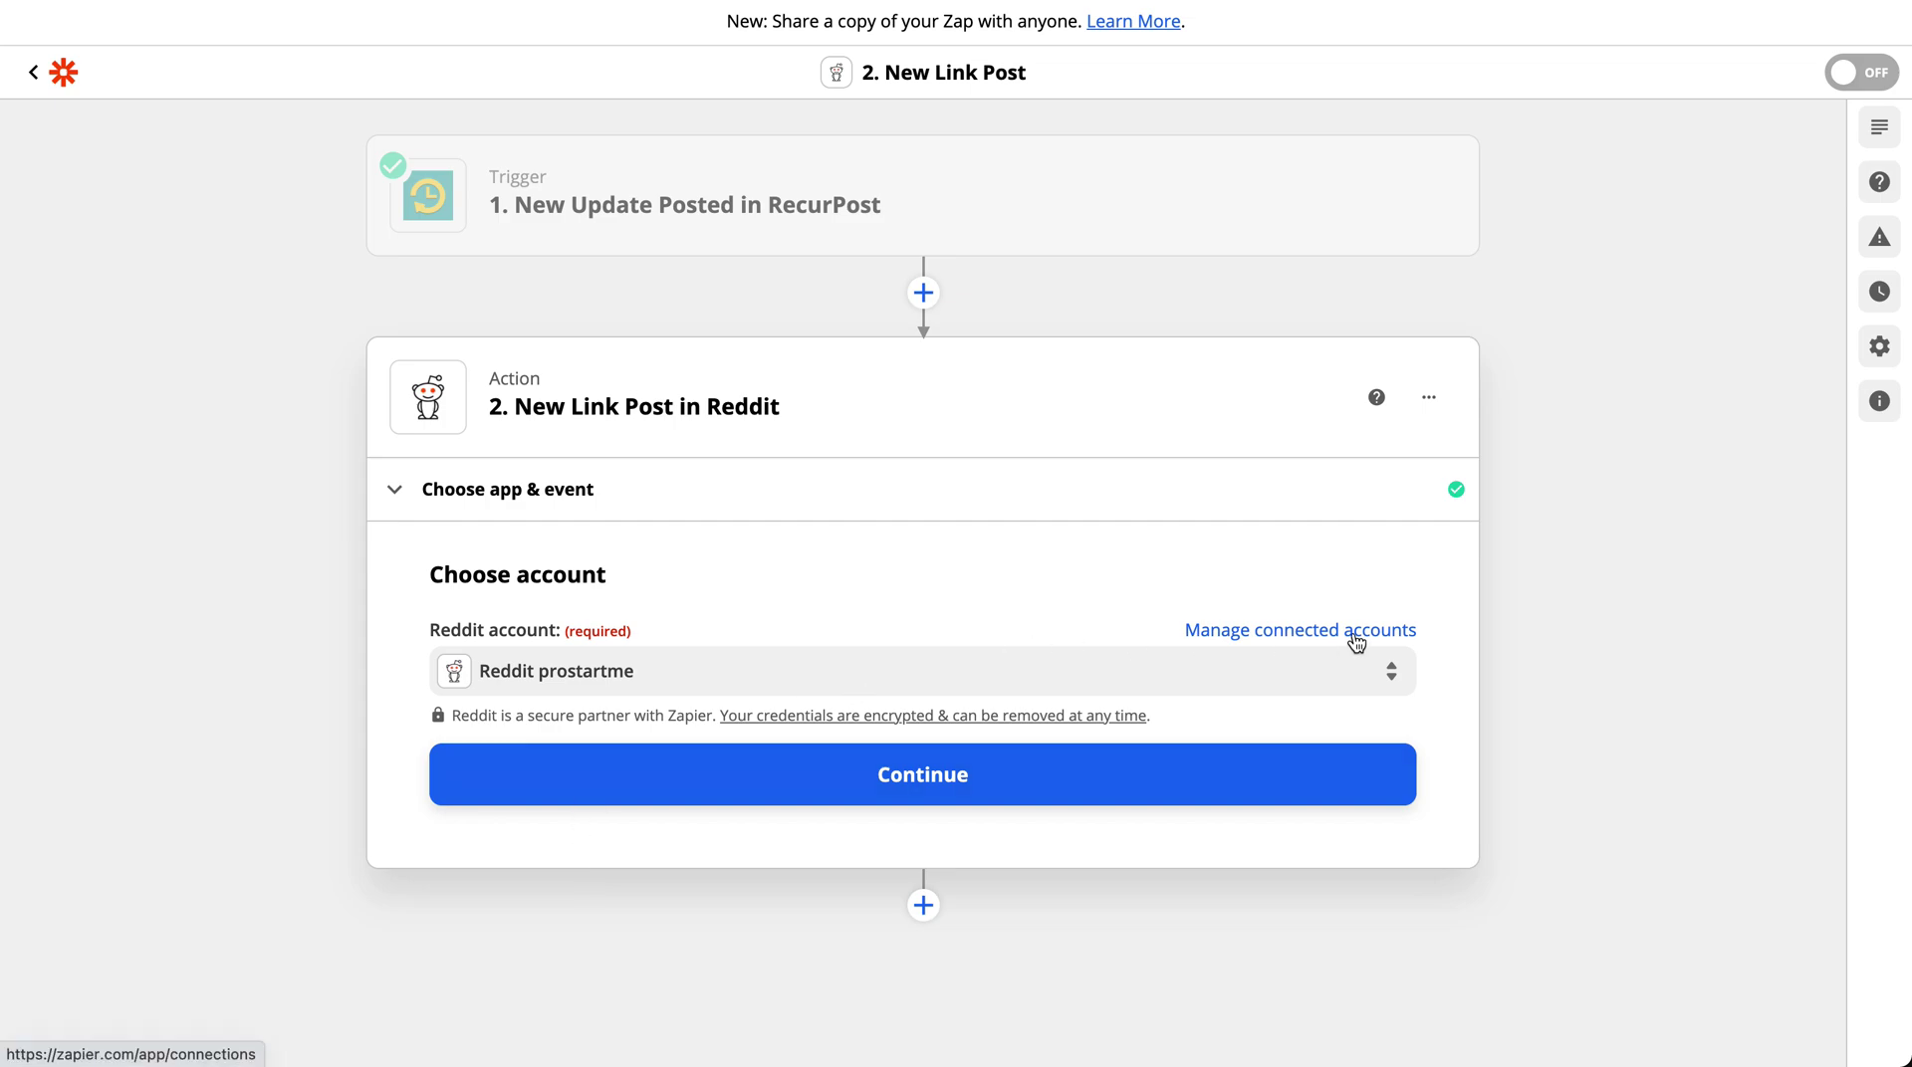
{"action": "left_click", "coordinate": [804, 786]}
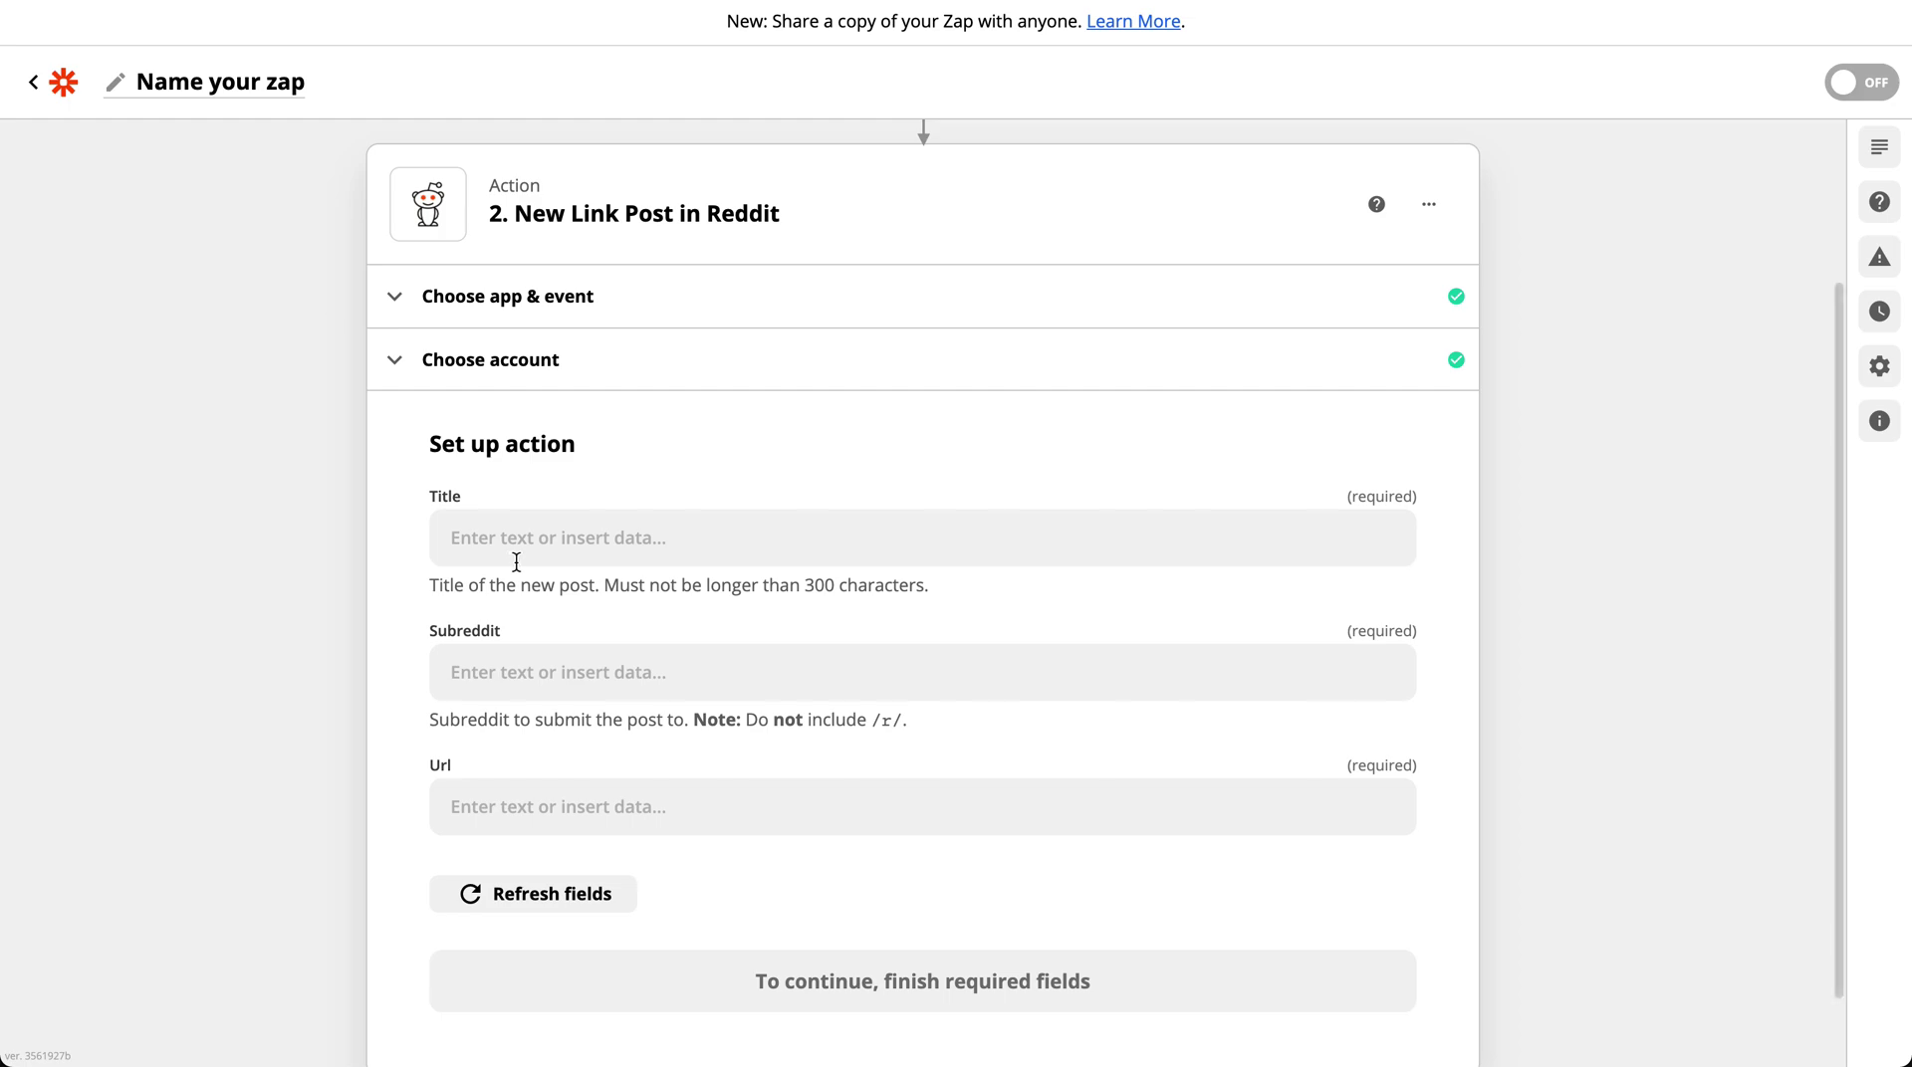
Map the Reddit post's Title field to the Title data from the RecurPost trigger.
{"action": "left_click", "coordinate": [530, 550]}
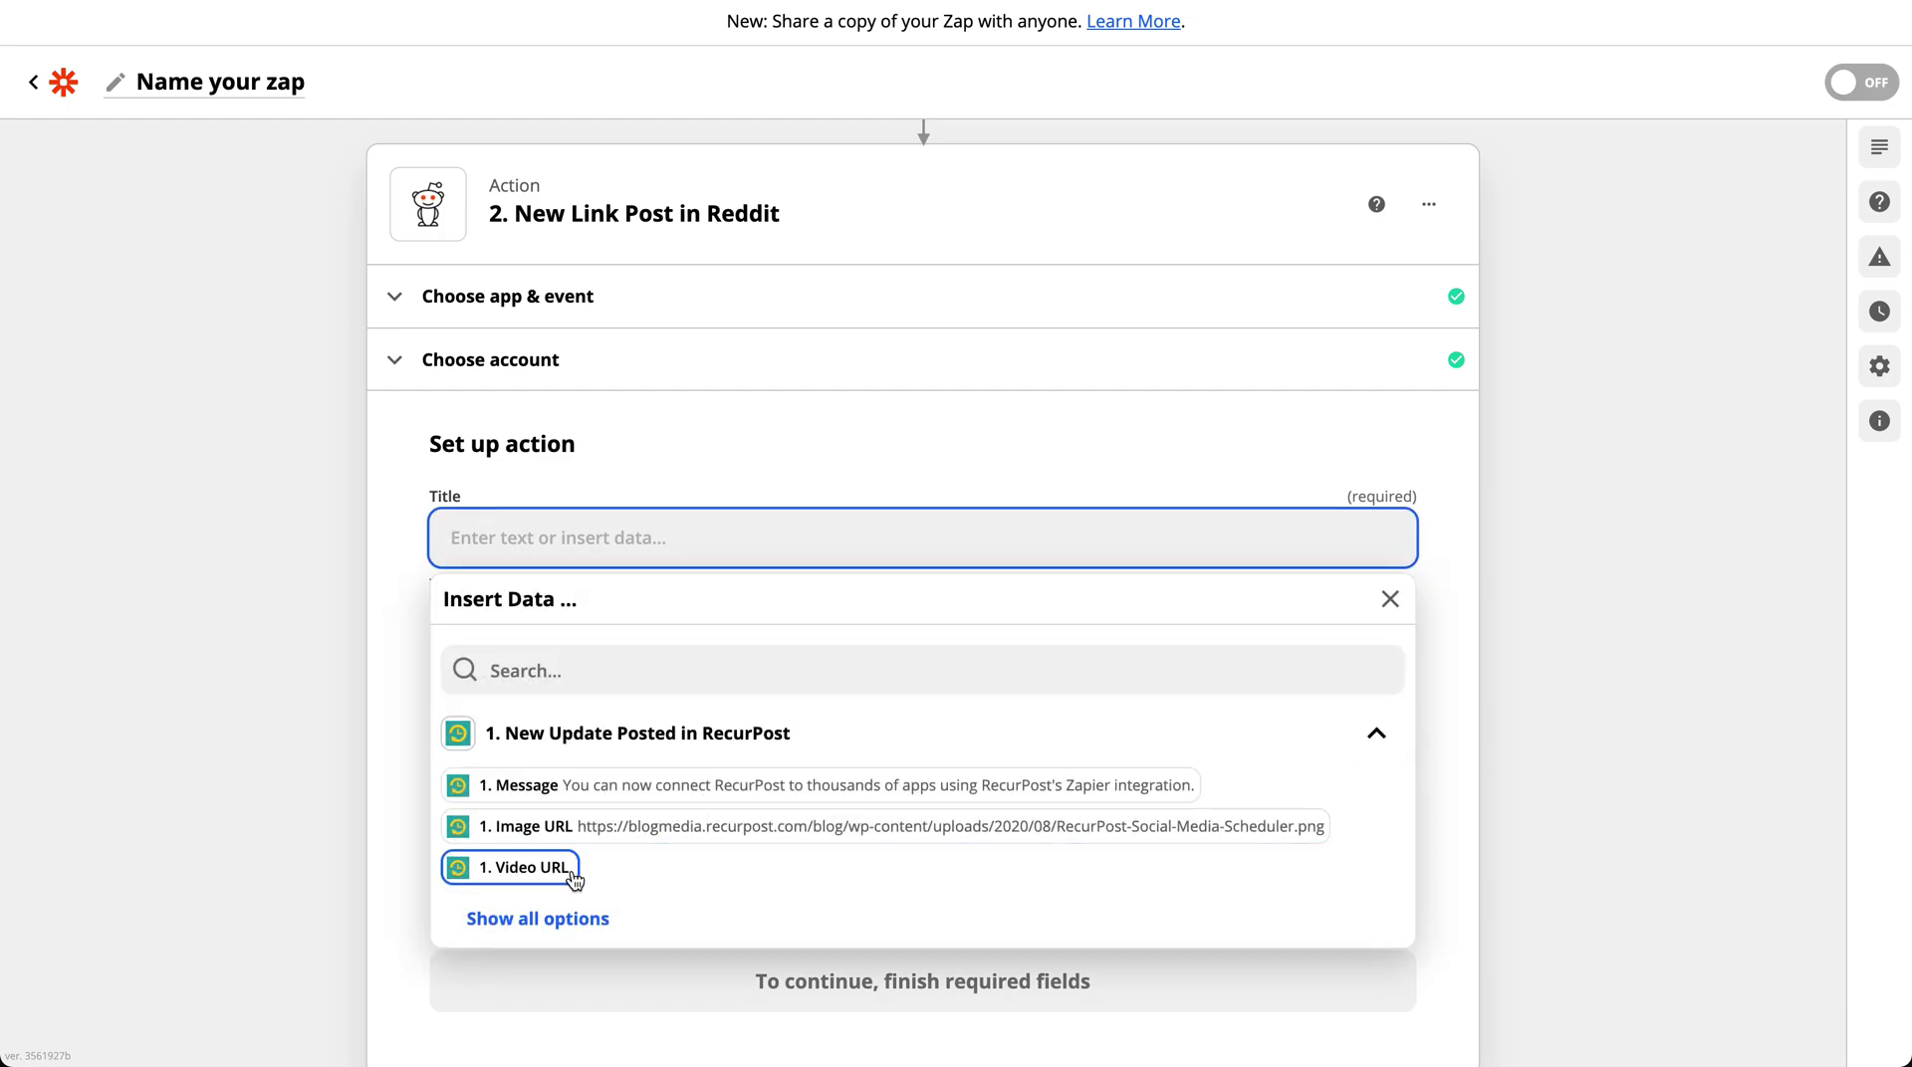
{"action": "left_click", "coordinate": [564, 918]}
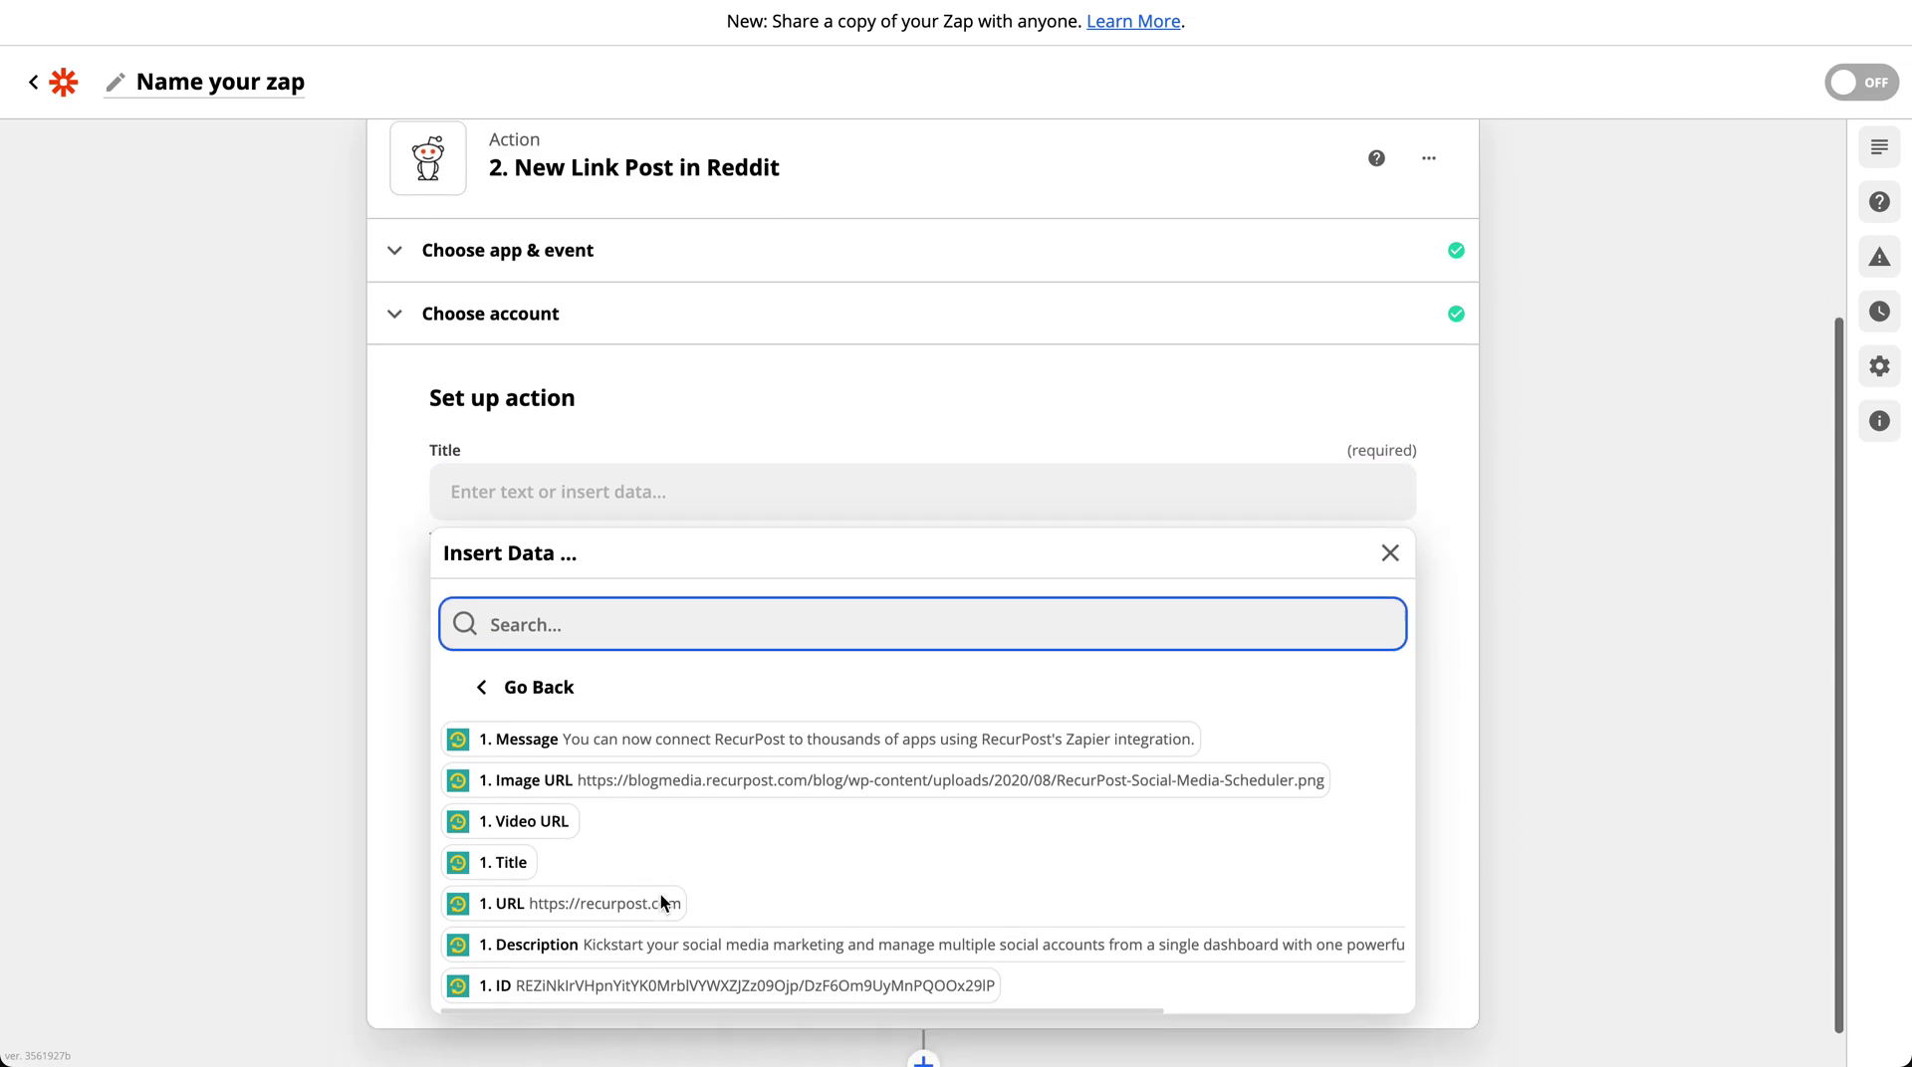
{"action": "scroll", "coordinate": [598, 911], "scroll_direction": "down", "scroll_amount": 1}
{"action": "left_click", "coordinate": [515, 840]}
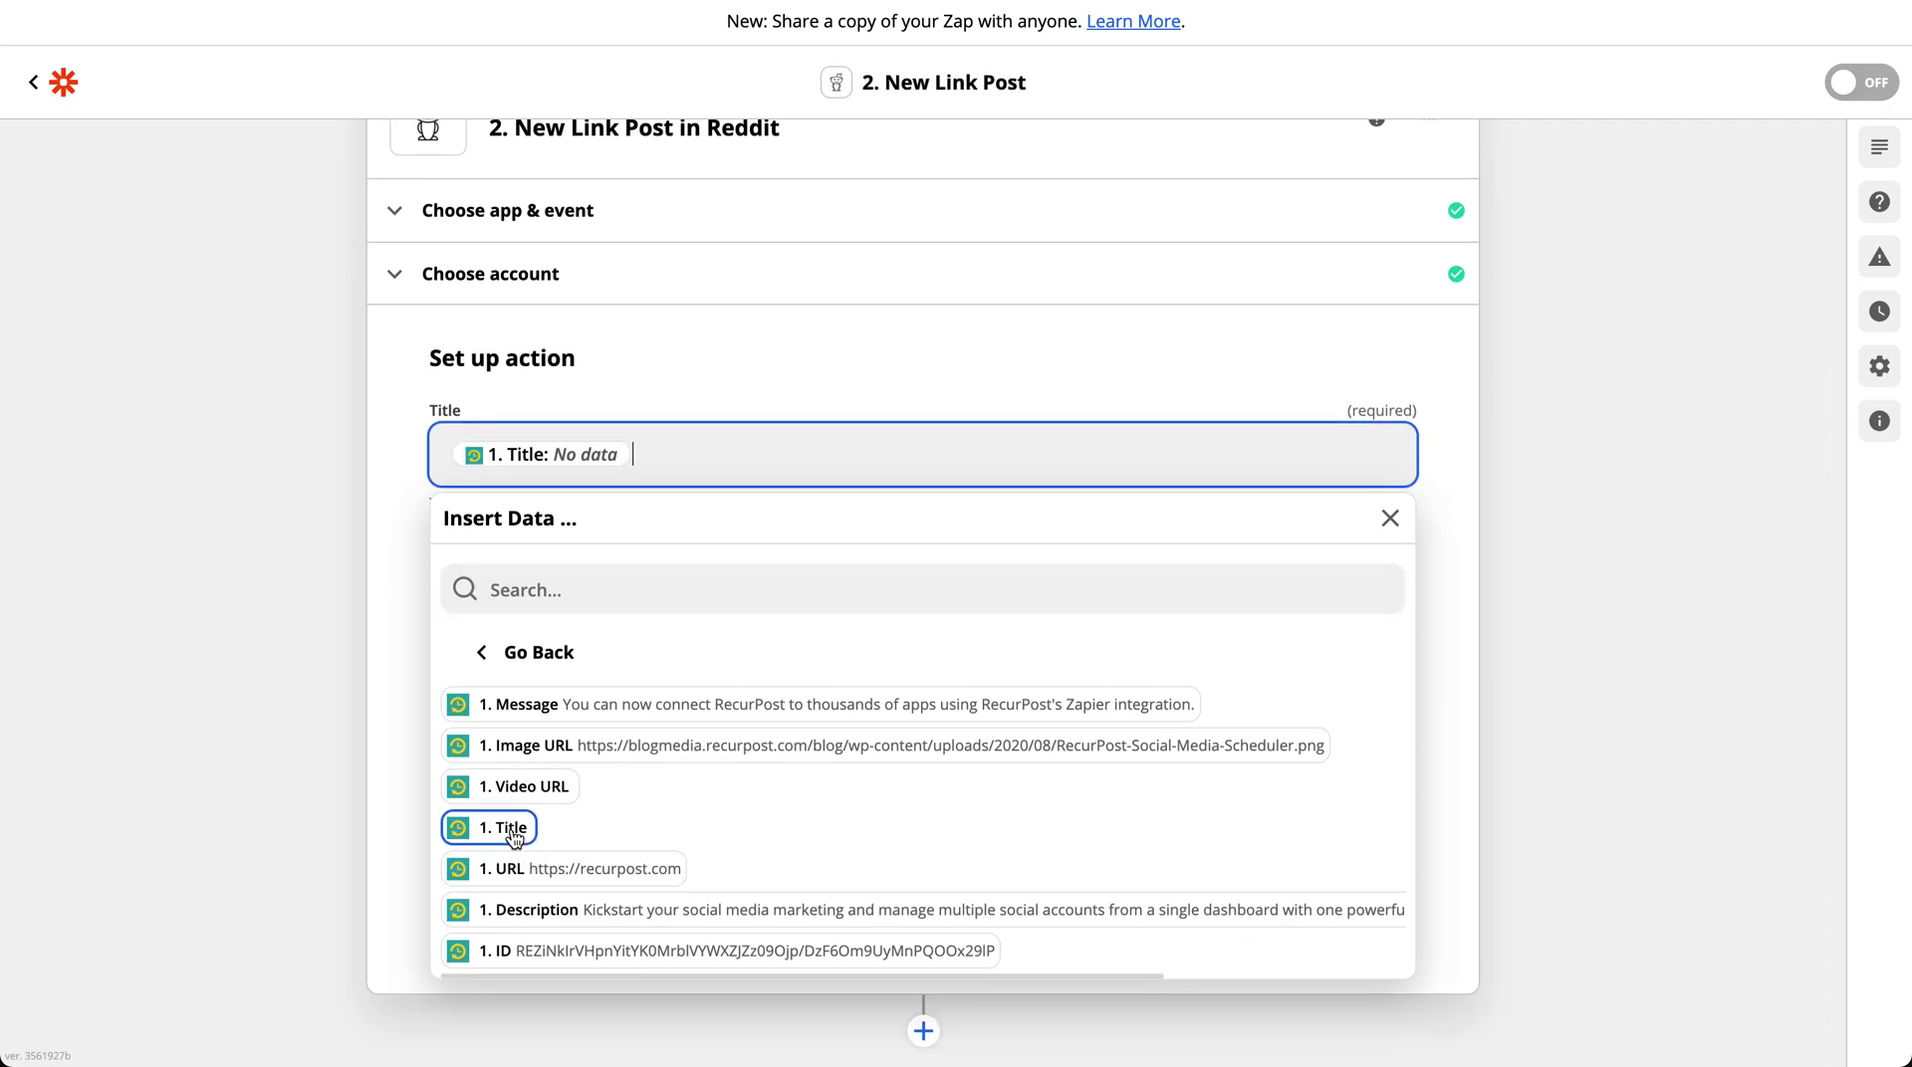
{"action": "left_click", "coordinate": [407, 535]}
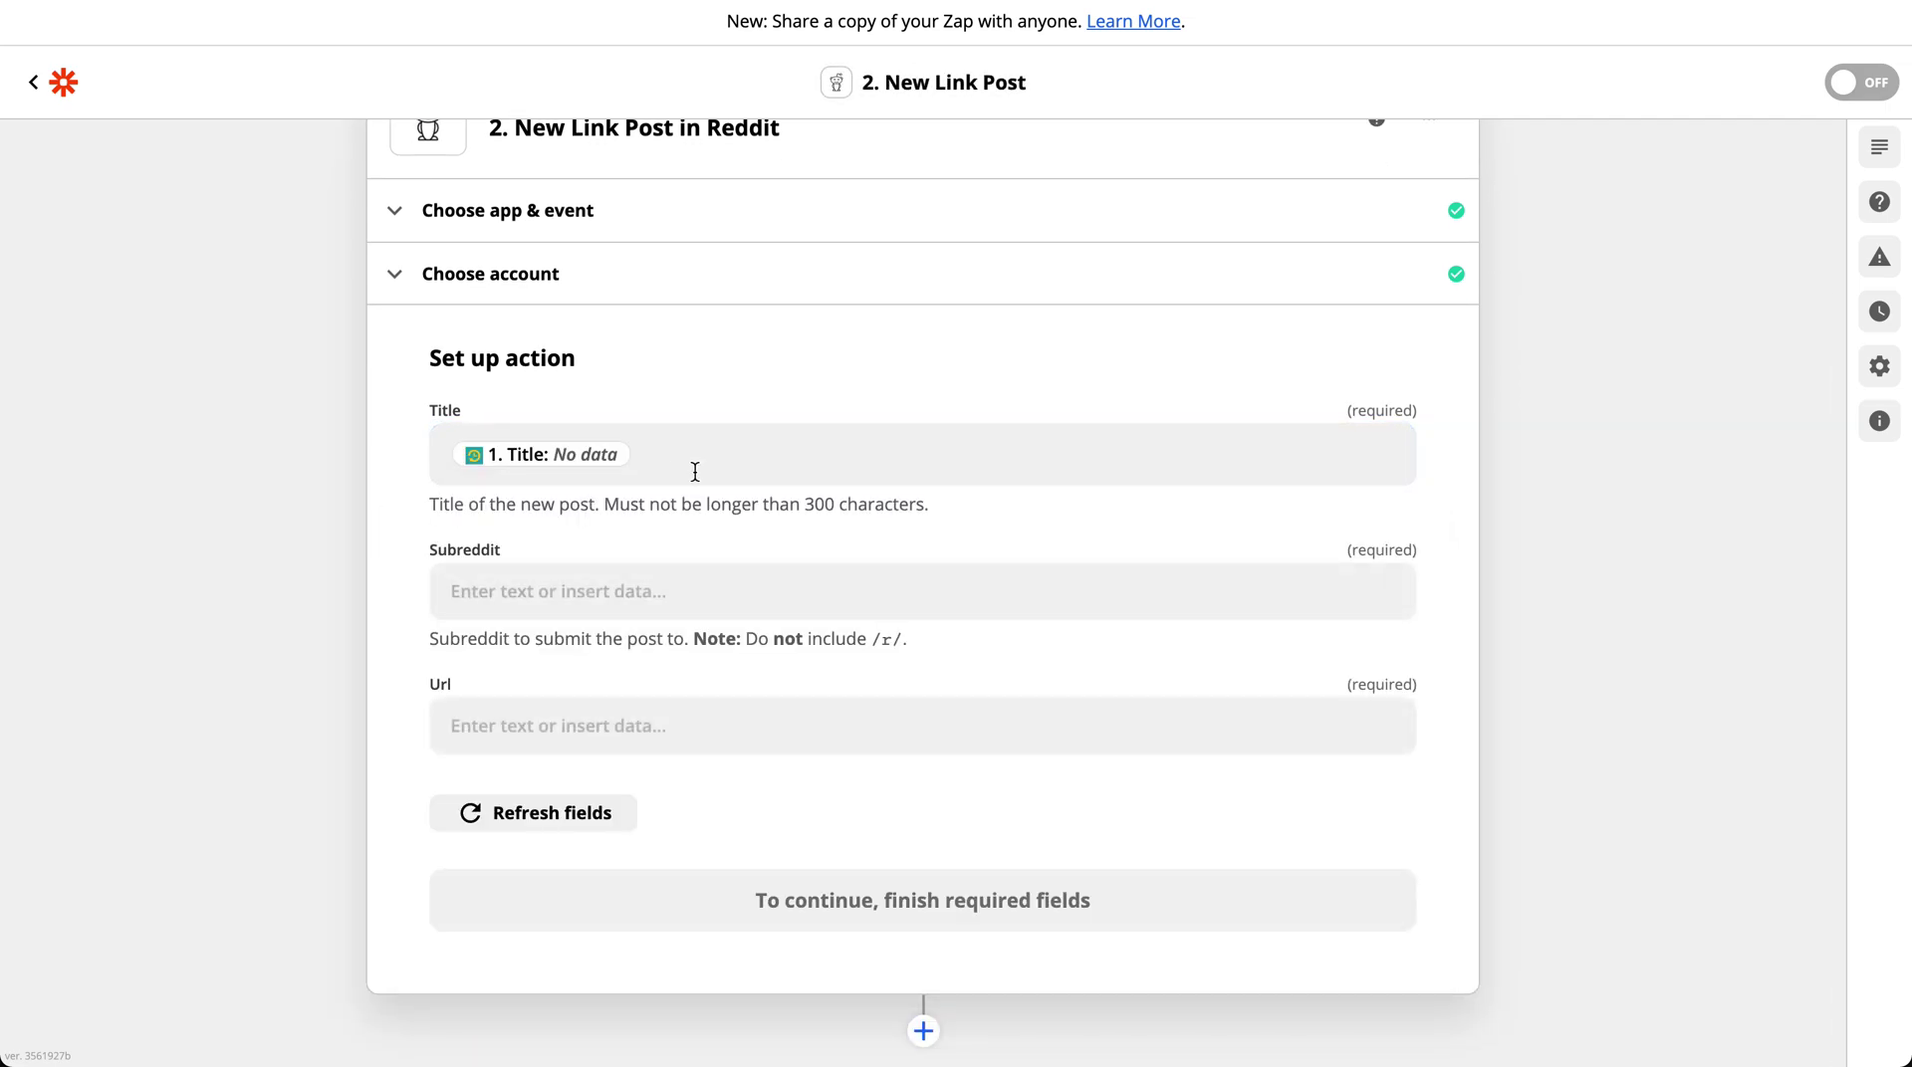
Set the Subreddit to submit the post to as entrepreneur, without the /r/ prefix.
{"action": "left_click", "coordinate": [610, 592]}
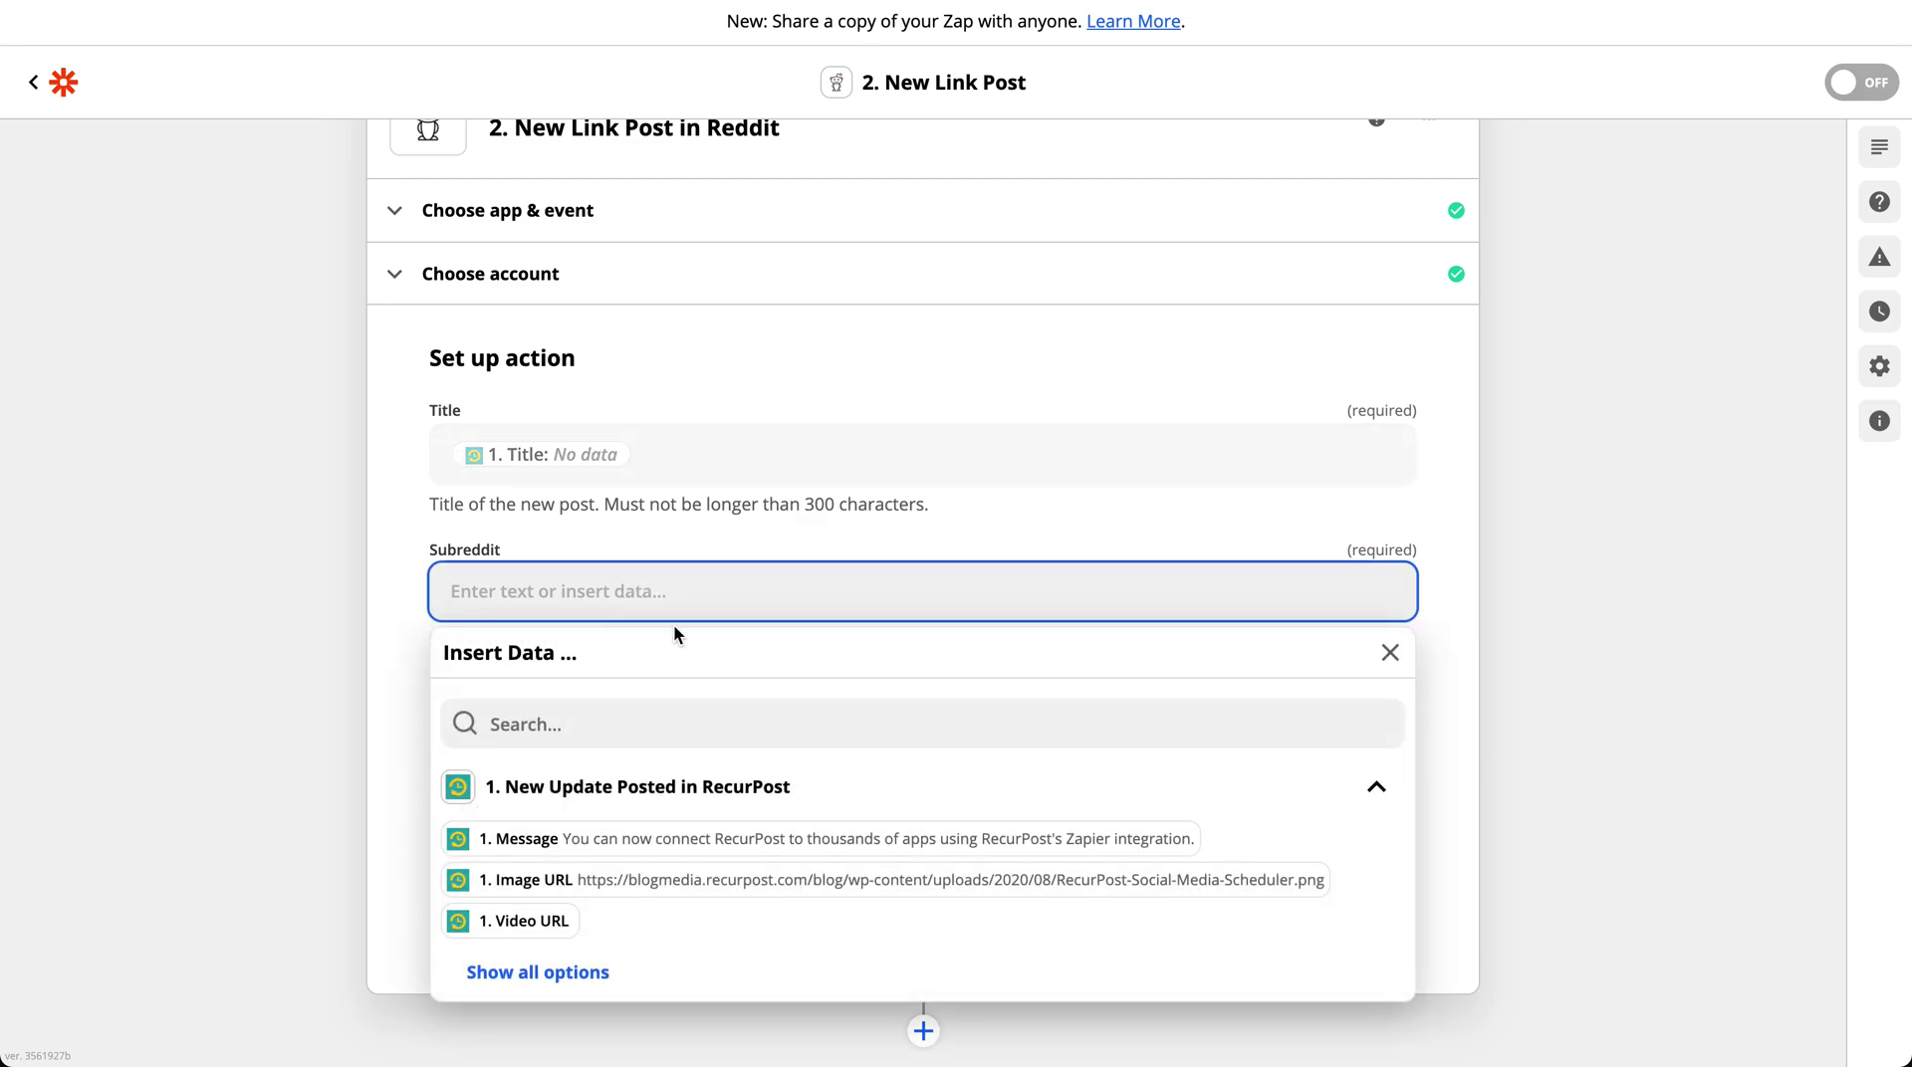
{"action": "left_click", "coordinate": [396, 603]}
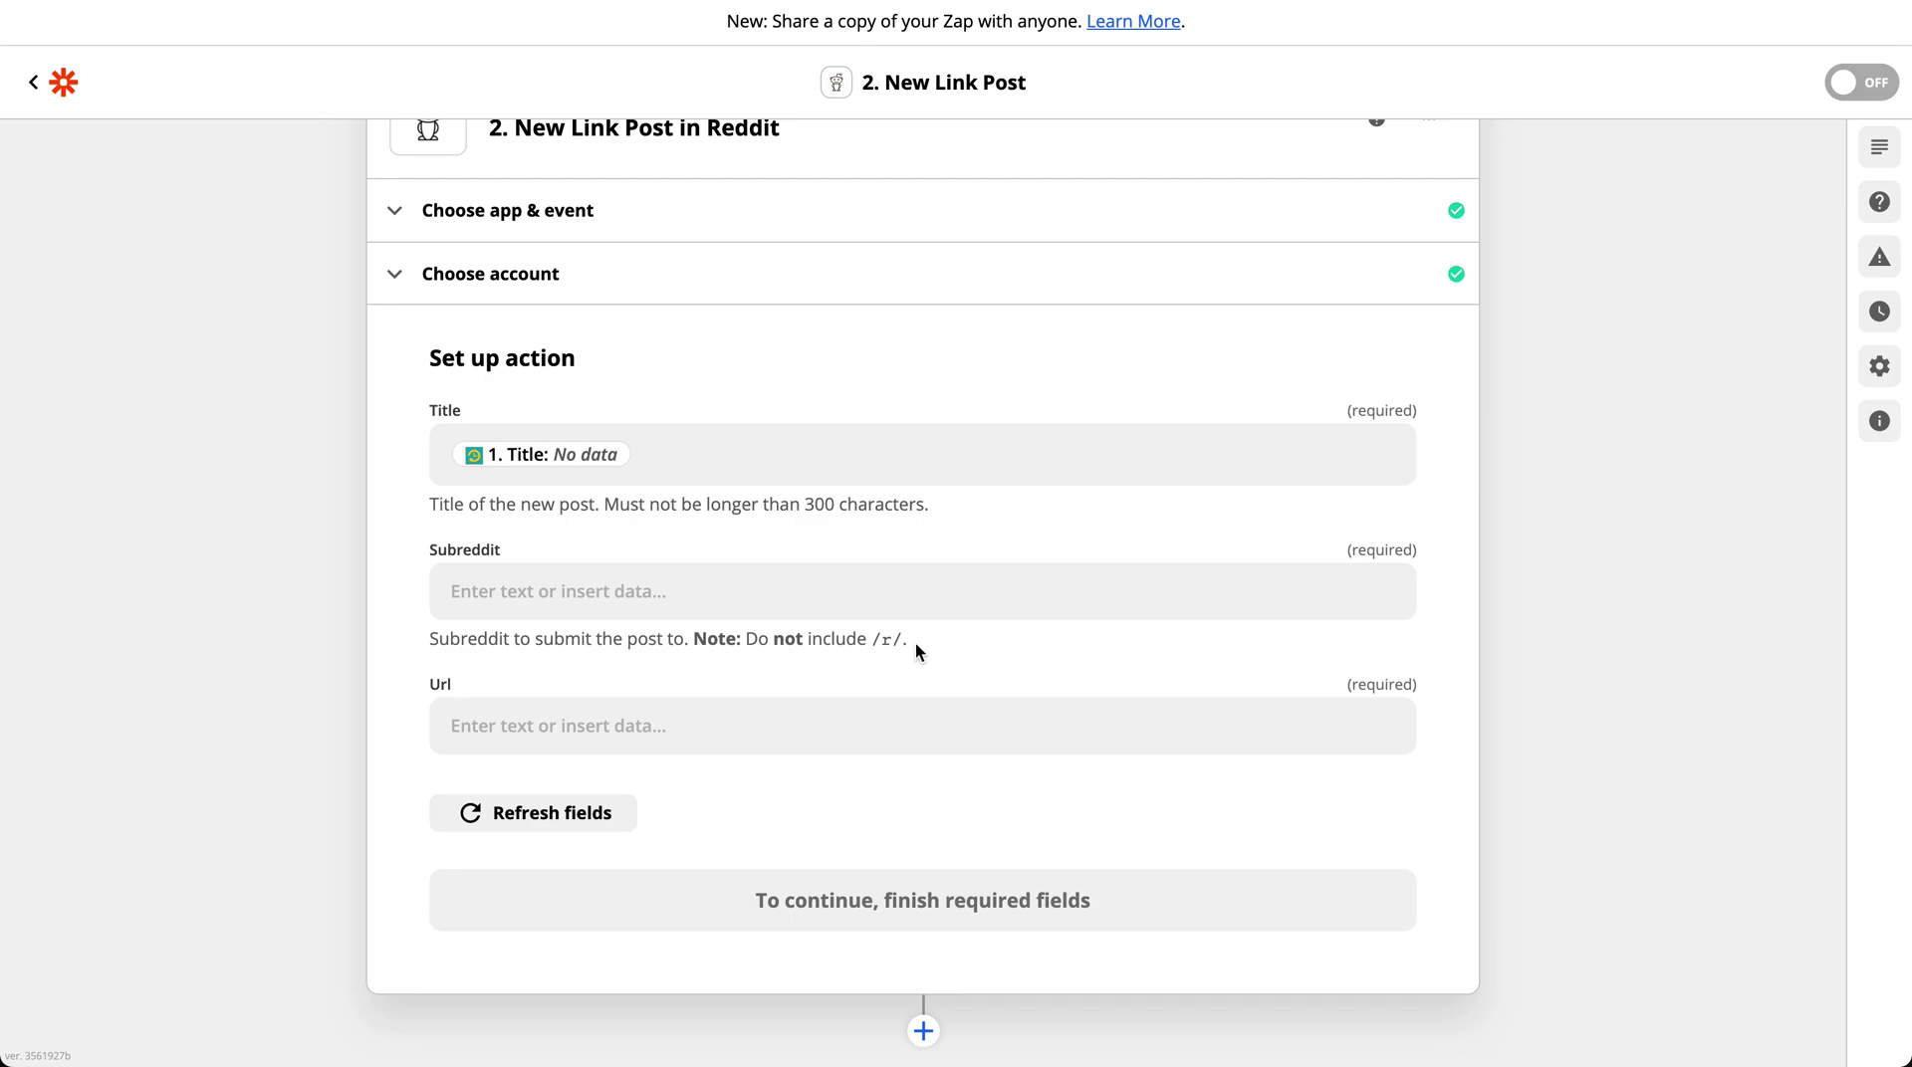
{"action": "left_click_drag", "start_coordinate": [913, 643], "coordinate": [875, 641]}
{"action": "left_click", "coordinate": [627, 593]}
{"action": "type", "text": "entrep"}
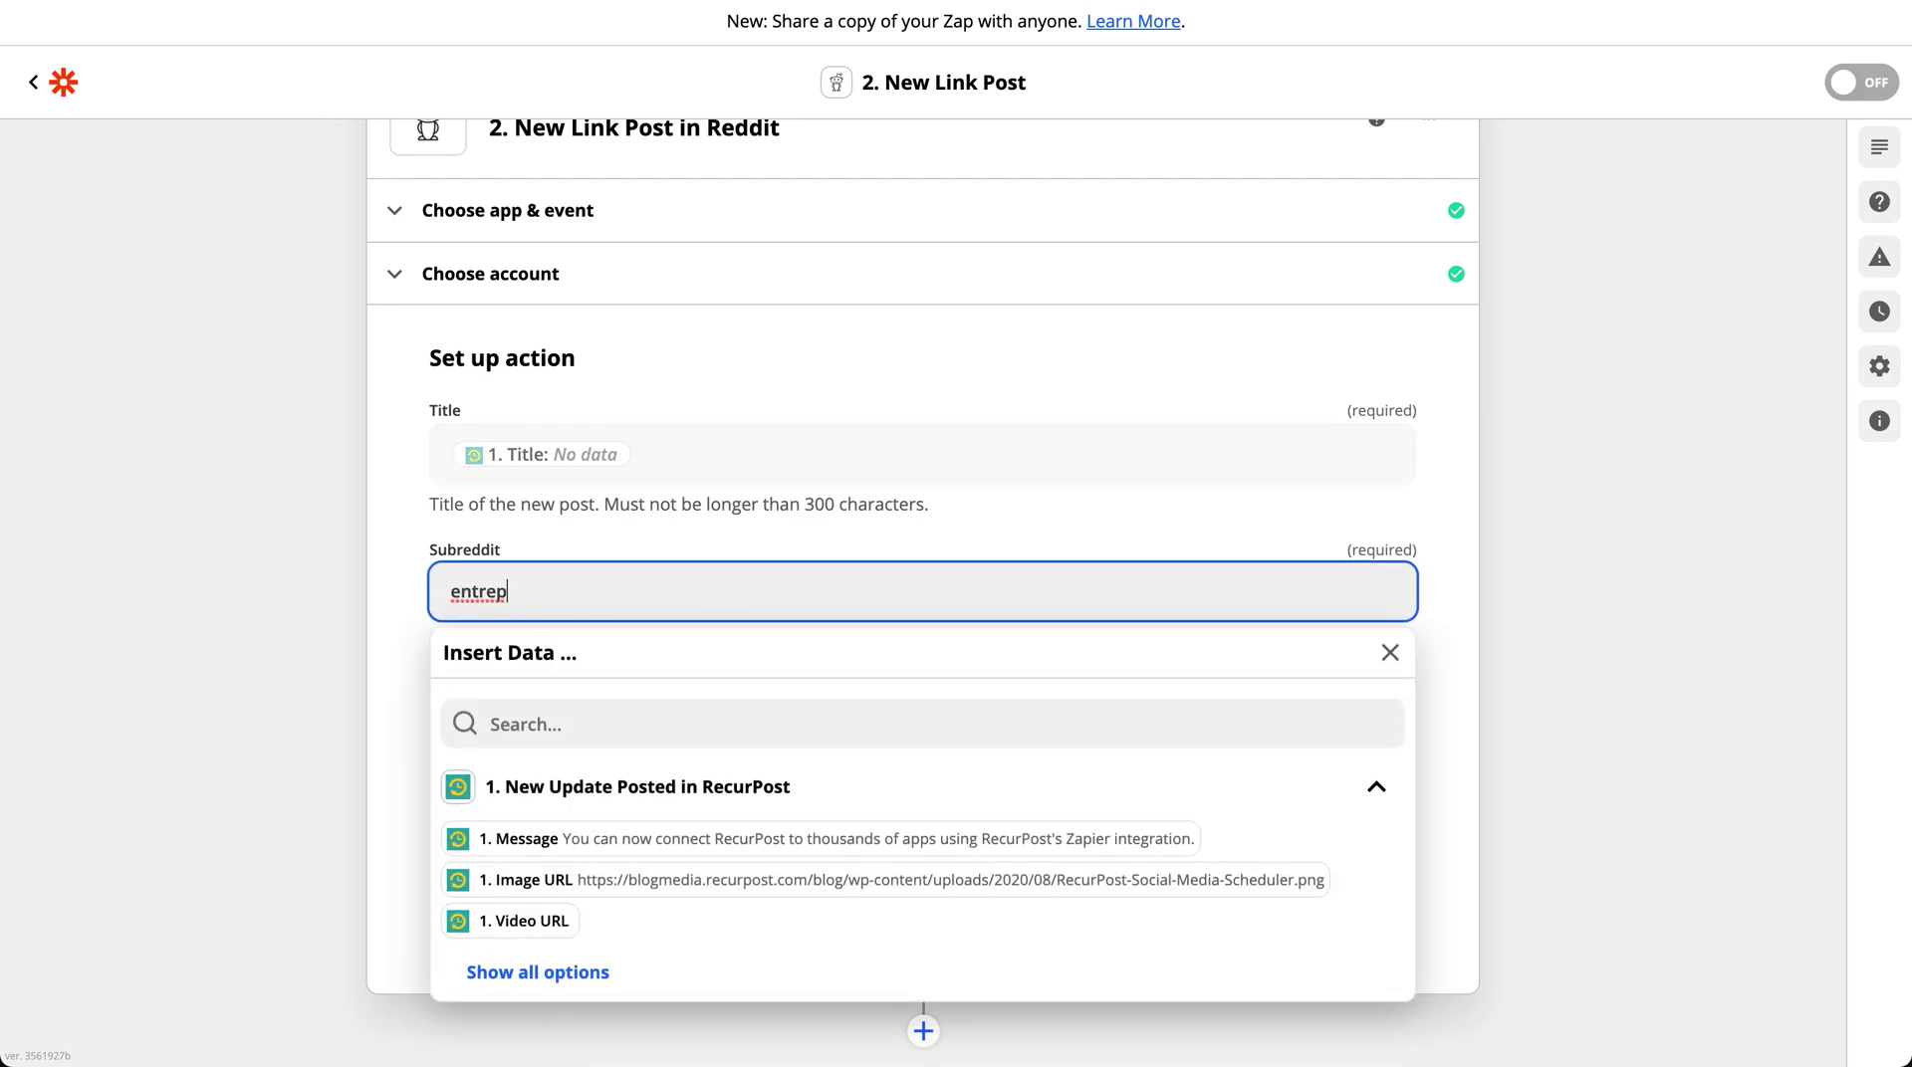
{"action": "type", "text": "reneur"}
{"action": "left_click", "coordinate": [397, 591]}
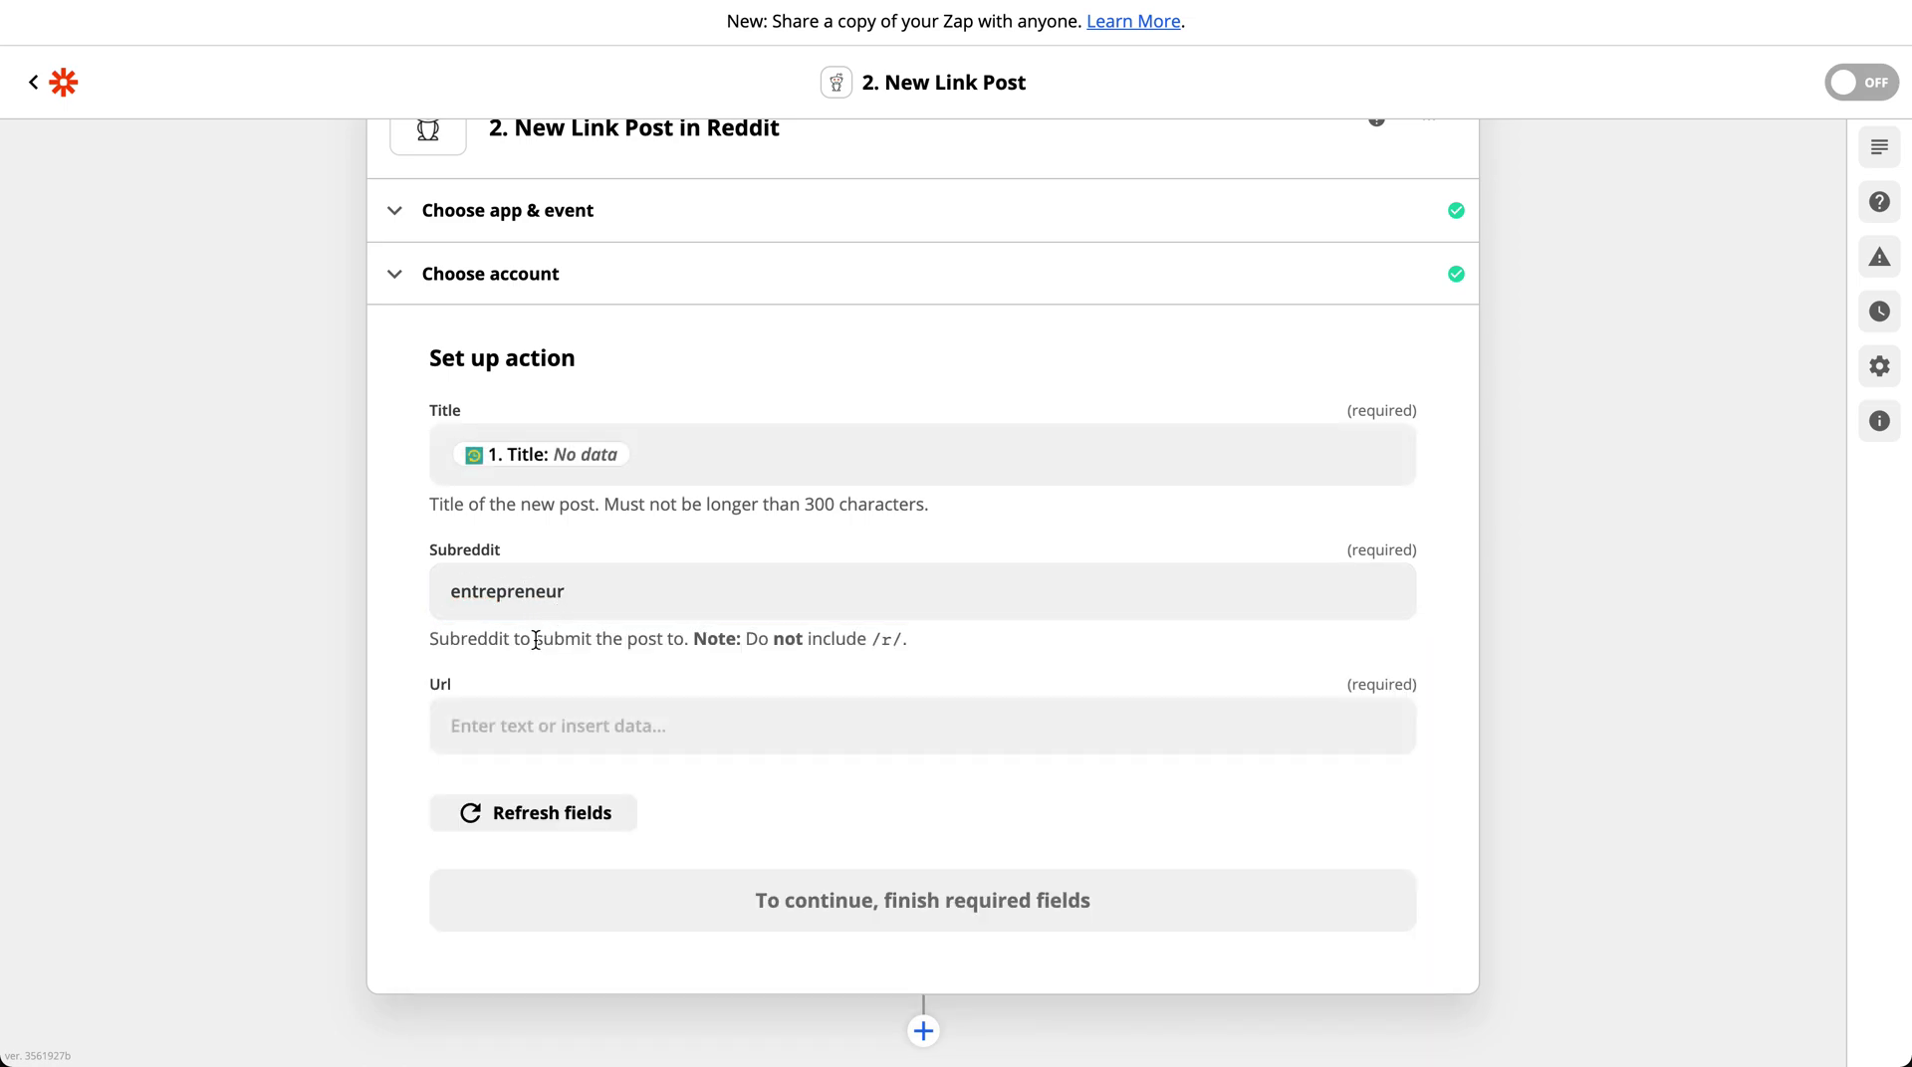
Map the Reddit post's Url field to the URL data from the RecurPost trigger.
{"action": "left_click", "coordinate": [537, 726]}
{"action": "scroll", "coordinate": [578, 922], "scroll_direction": "down", "scroll_amount": 1}
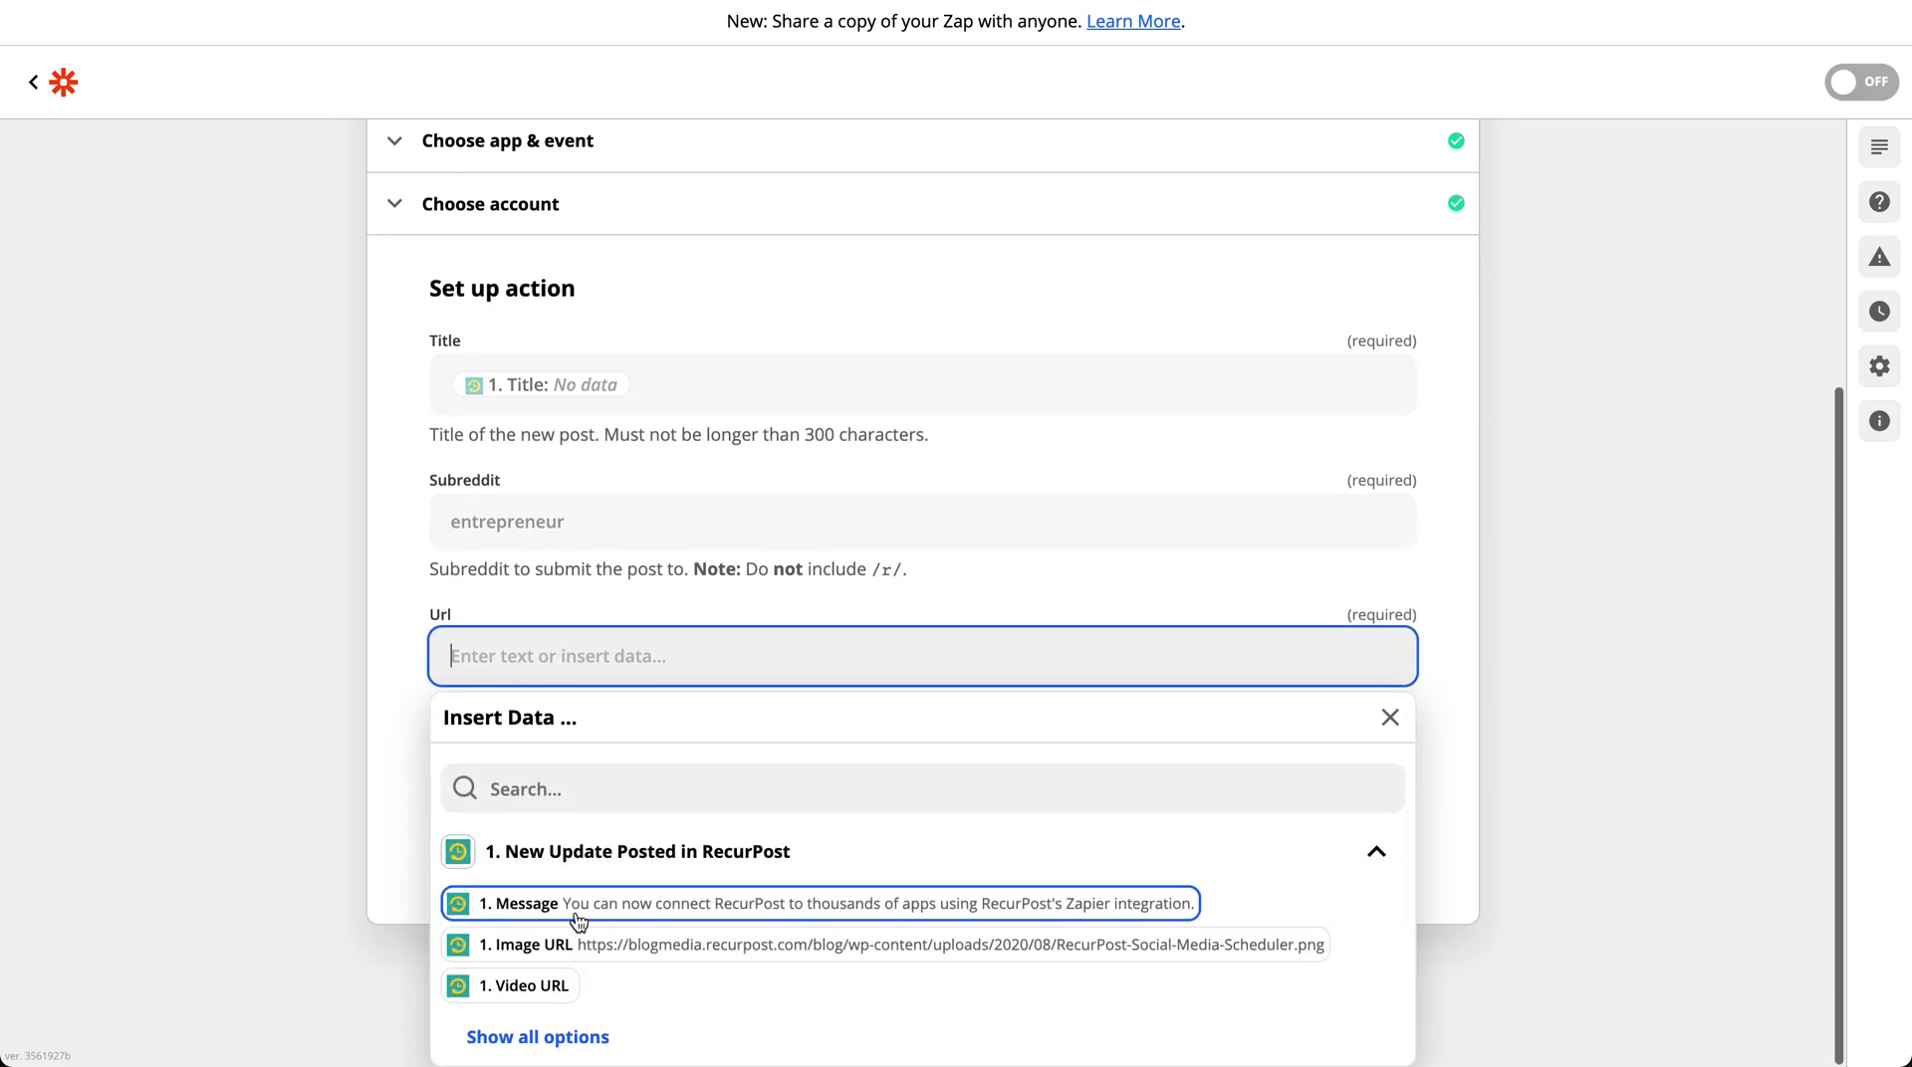
{"action": "left_click", "coordinate": [534, 1032]}
{"action": "scroll", "coordinate": [563, 964], "scroll_direction": "down", "scroll_amount": 2}
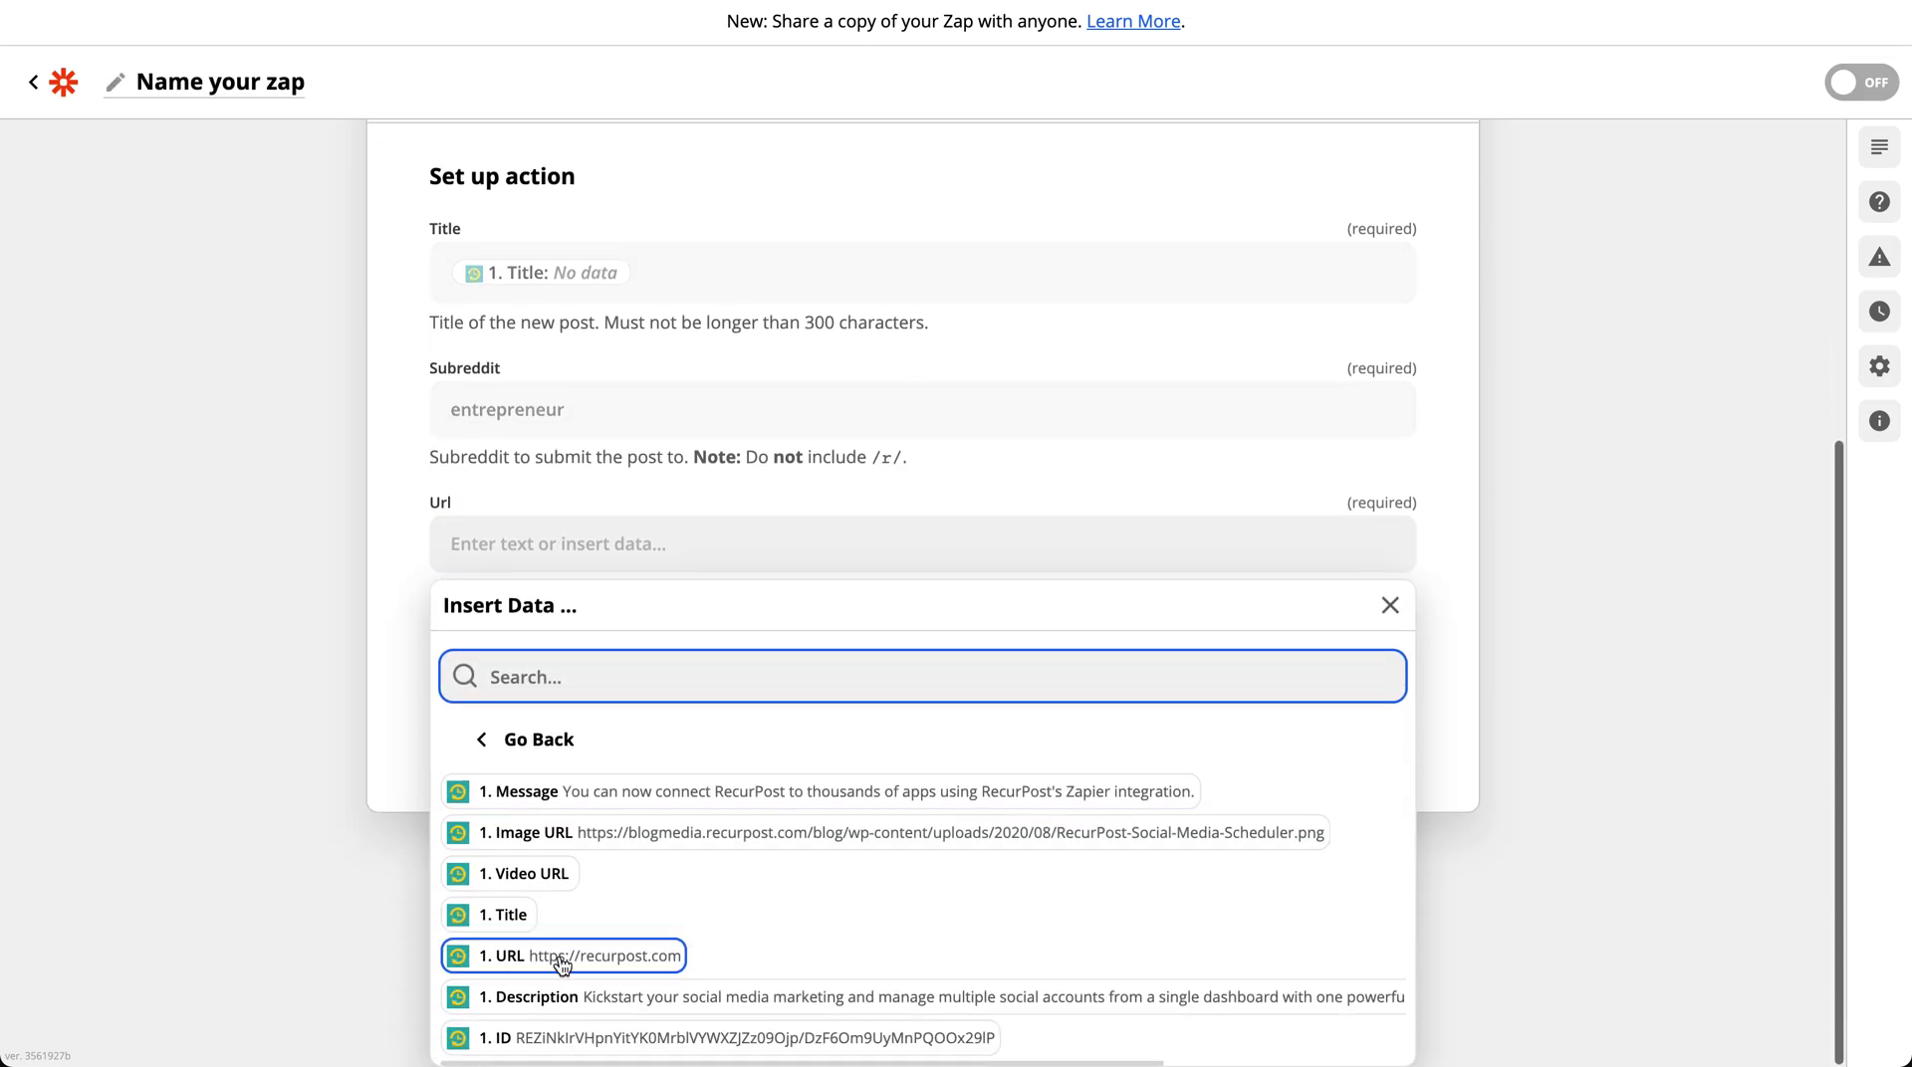
{"action": "left_click", "coordinate": [586, 962]}
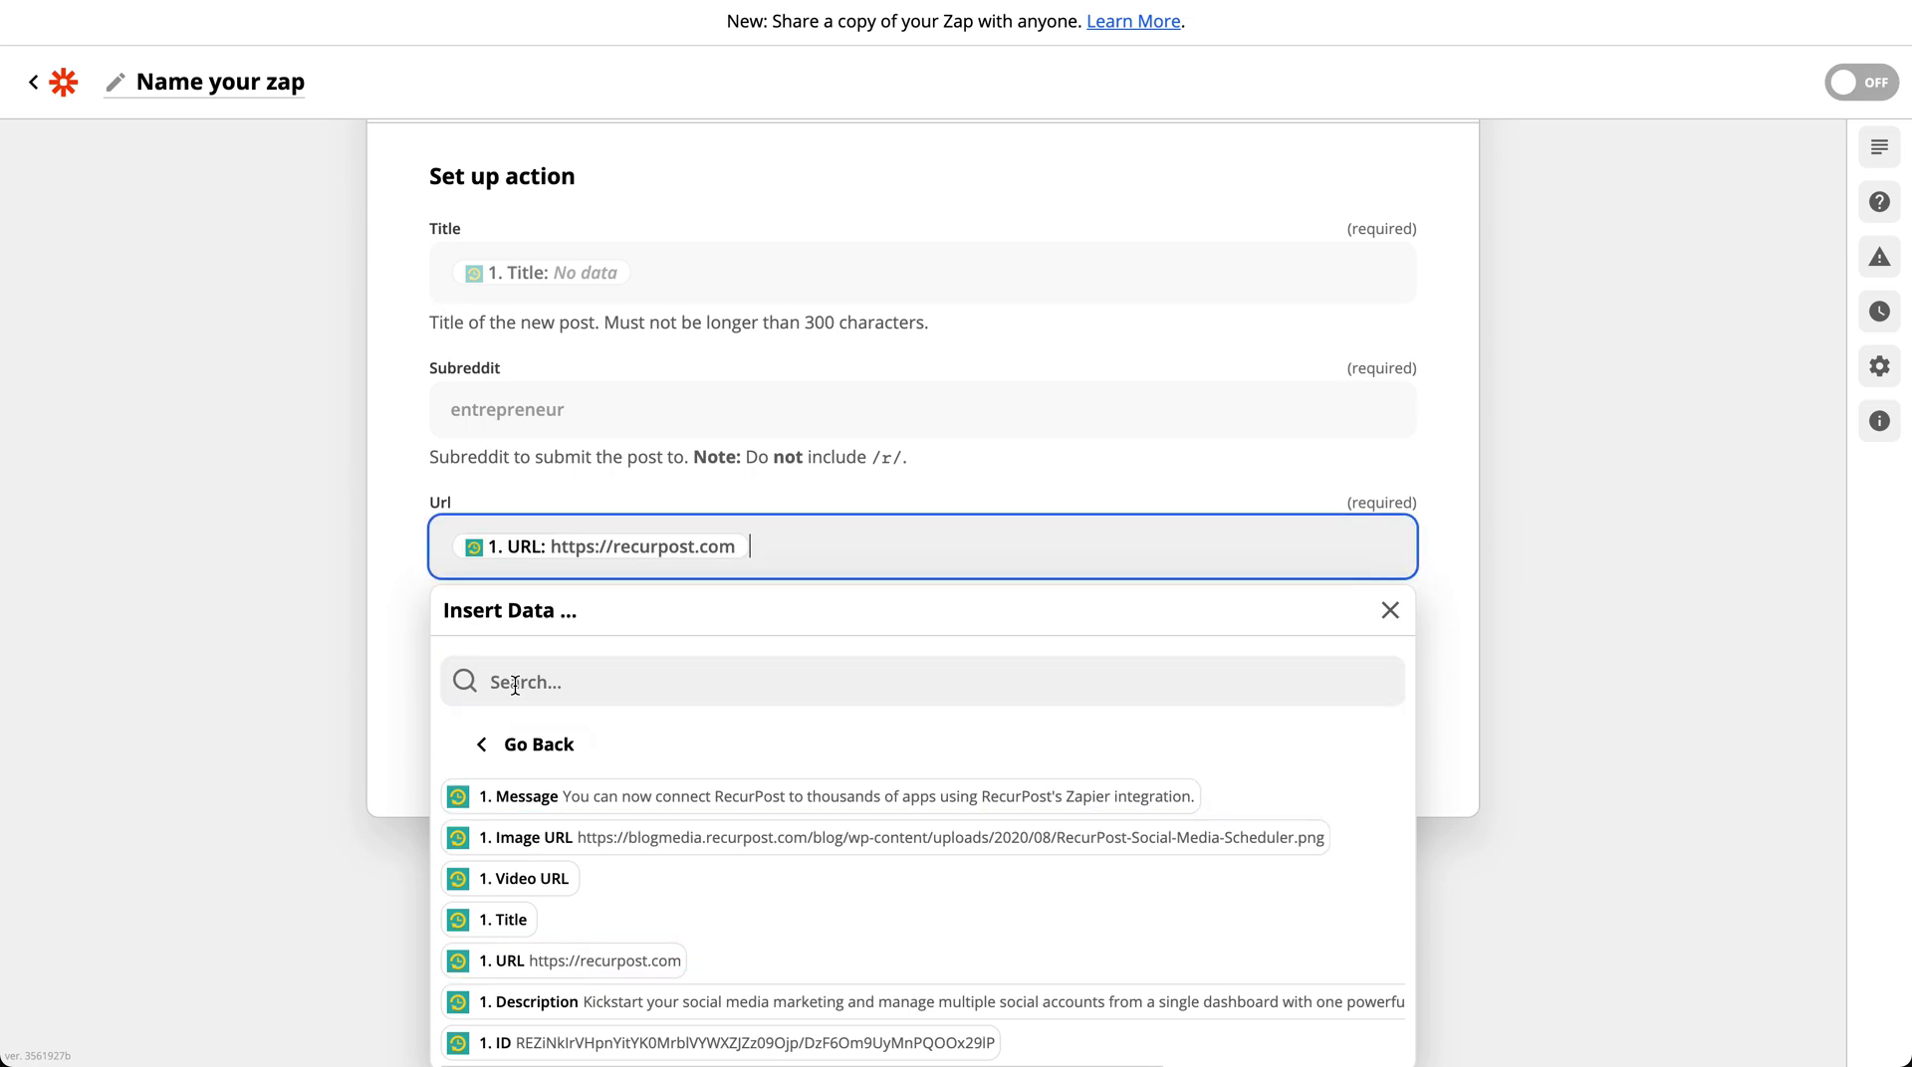
{"action": "left_click", "coordinate": [416, 619]}
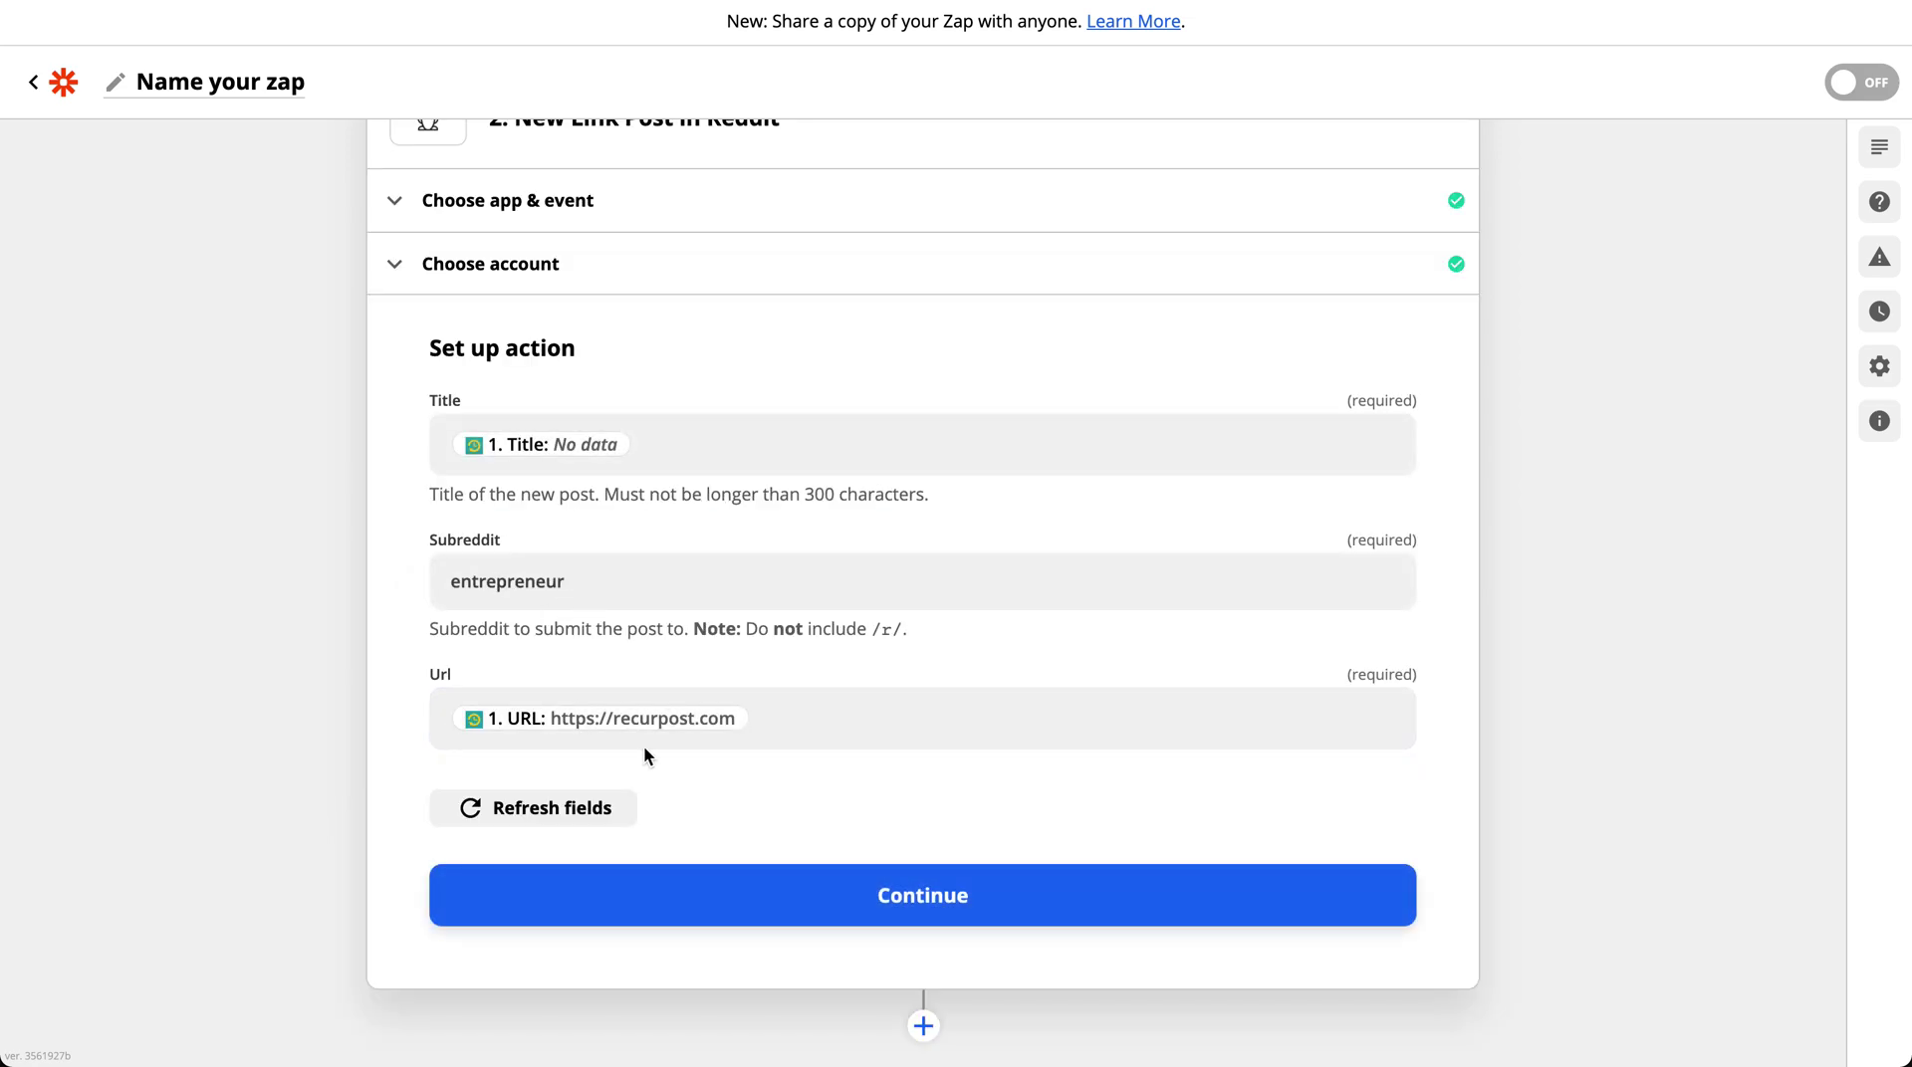
Continue from the completed action setup and skip the test post to Reddit.
{"action": "left_click", "coordinate": [856, 922]}
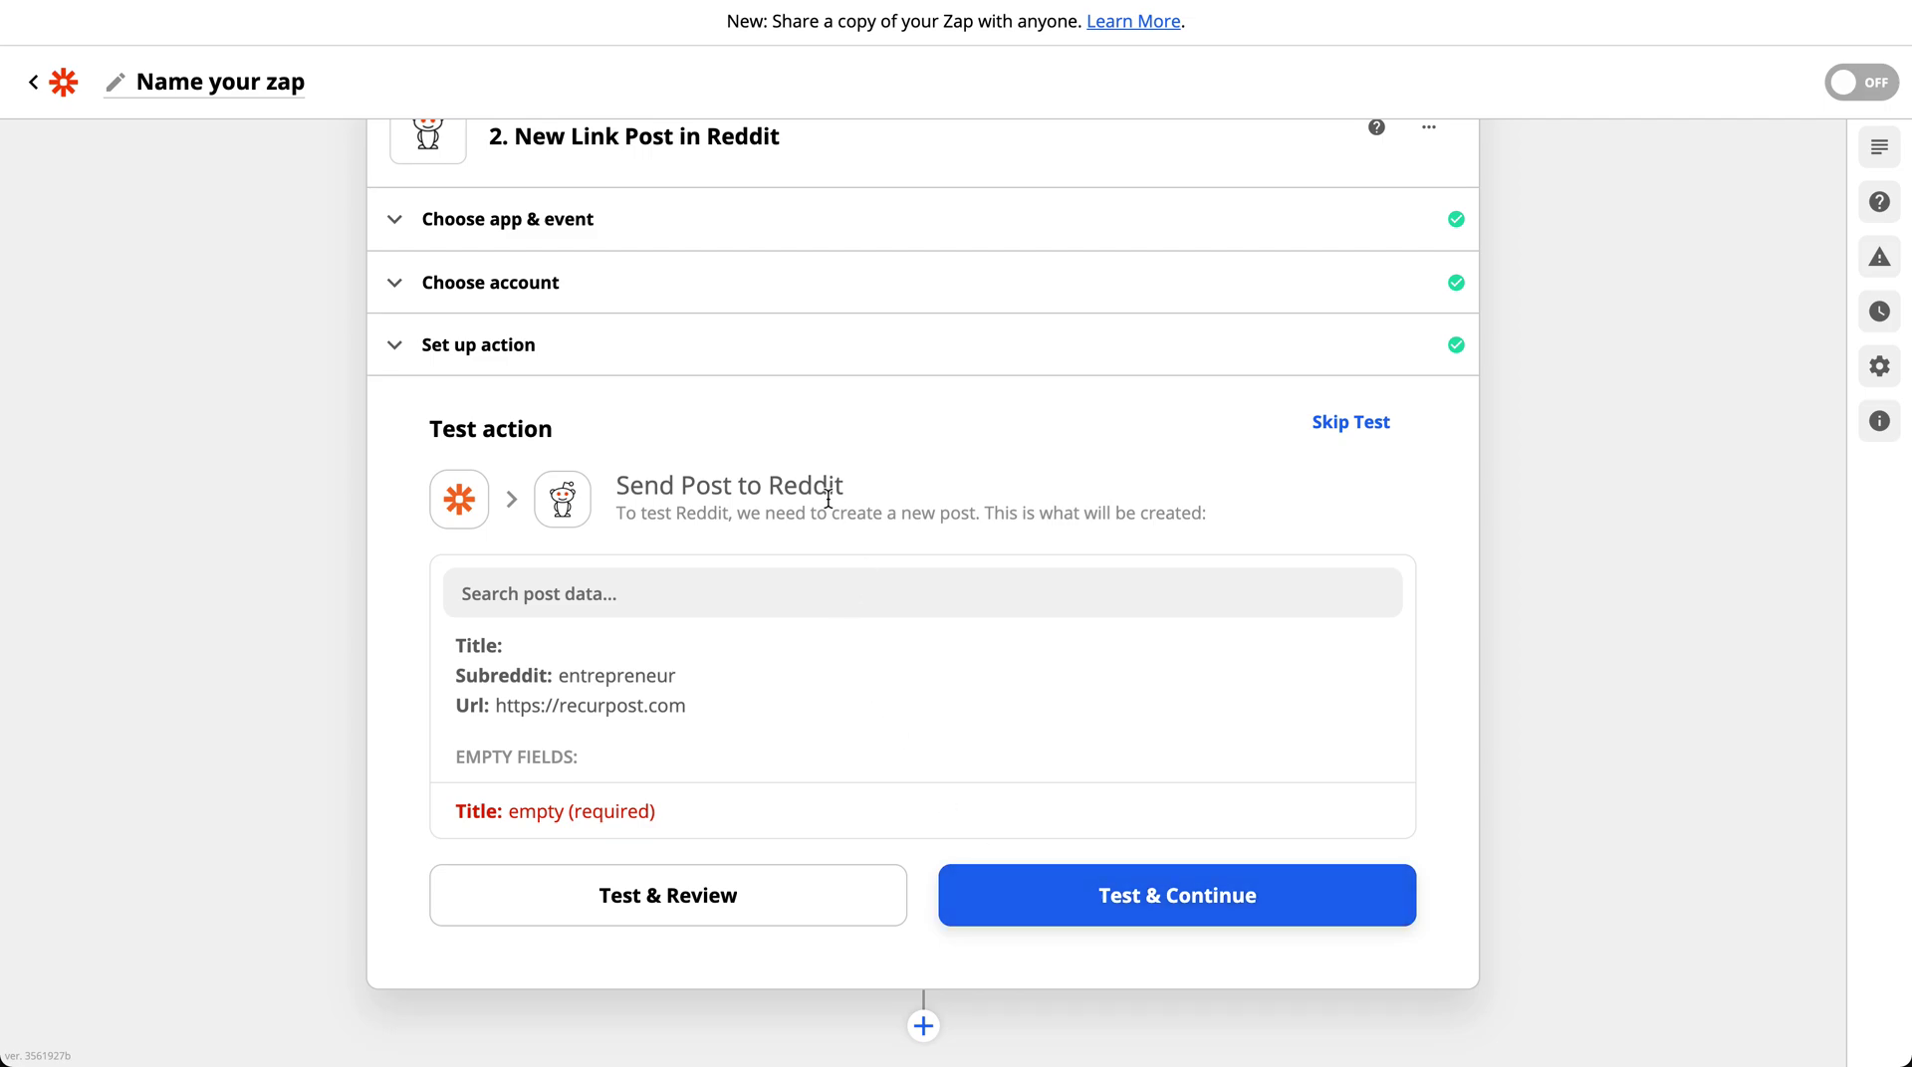
{"action": "left_click", "coordinate": [1364, 432]}
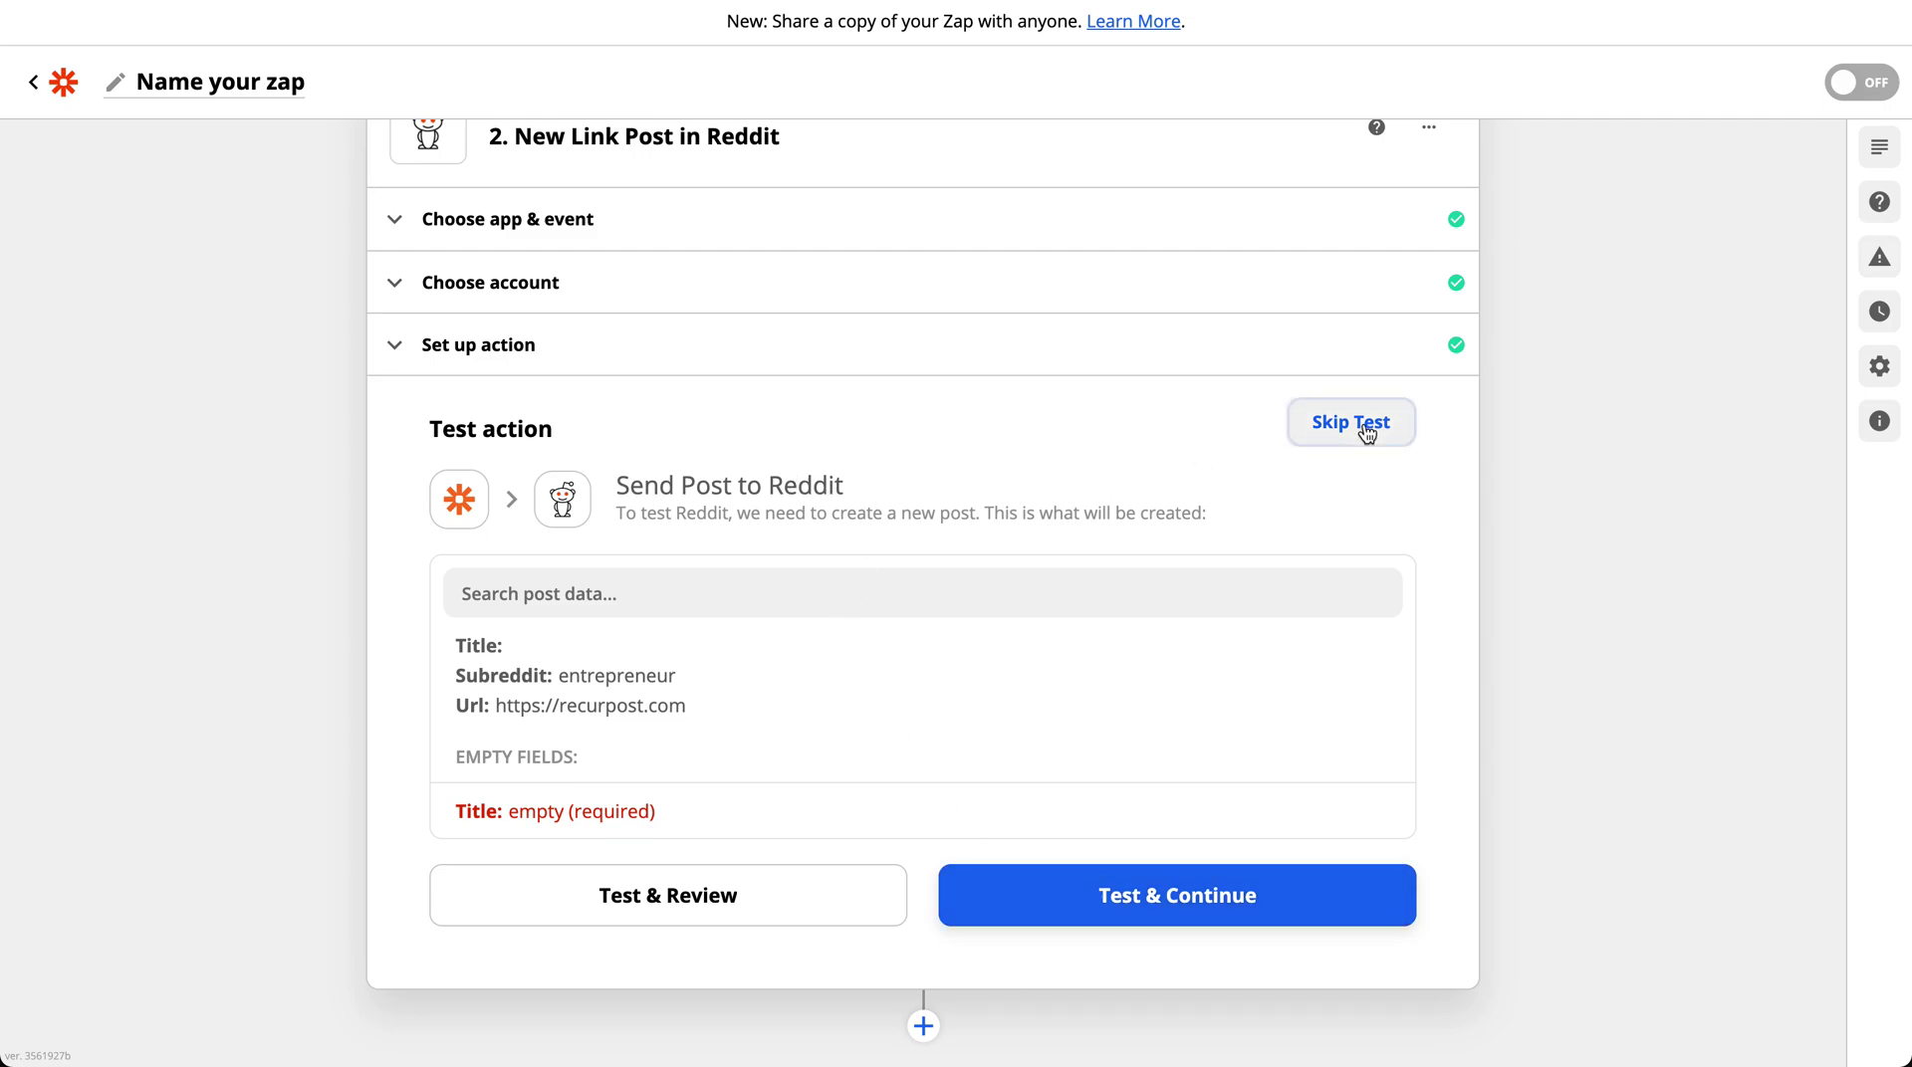